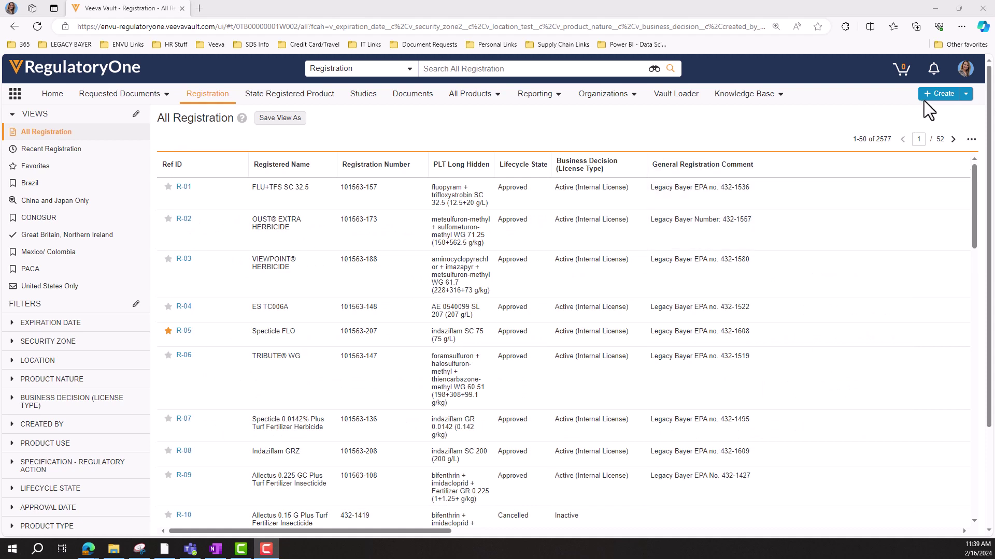
- Fill in a new United States registration TRIAD QC SELECT: product line 108D00000024, Active (In-licensed), Chemical, Herbicide, End Use Product, T&O, comment naming Terradex Crabgrass and Broadleaf
left_click(952, 98)
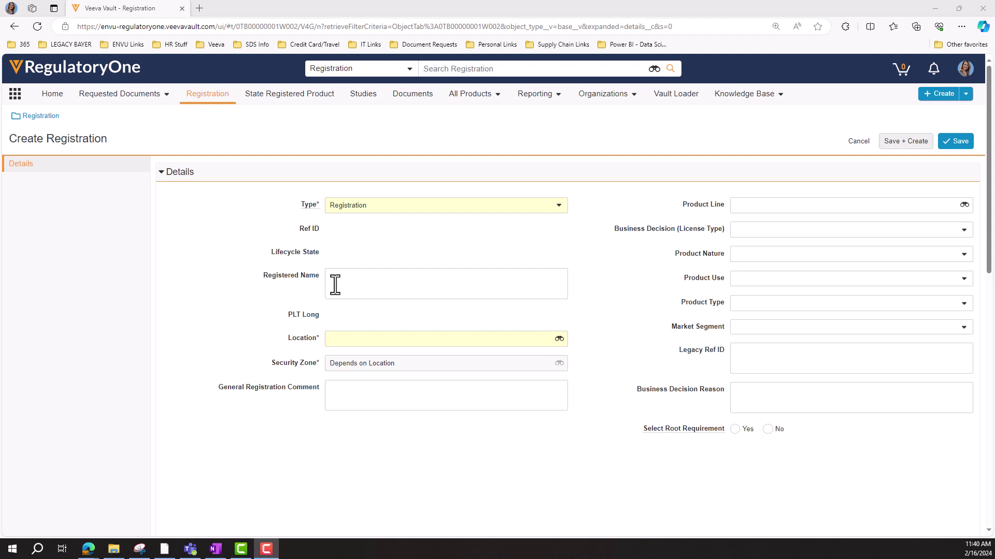
left_click(356, 400)
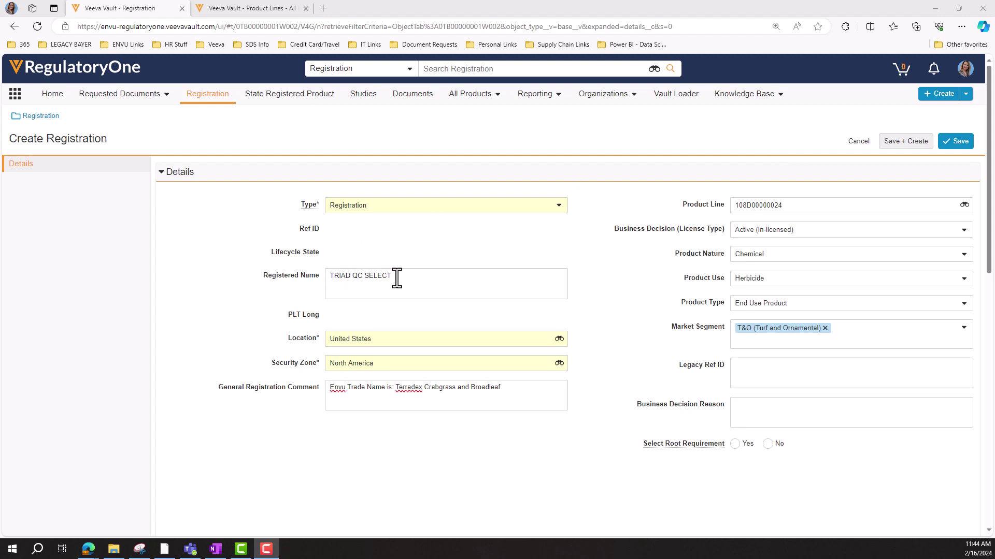
left_click_drag(397, 277, 329, 278)
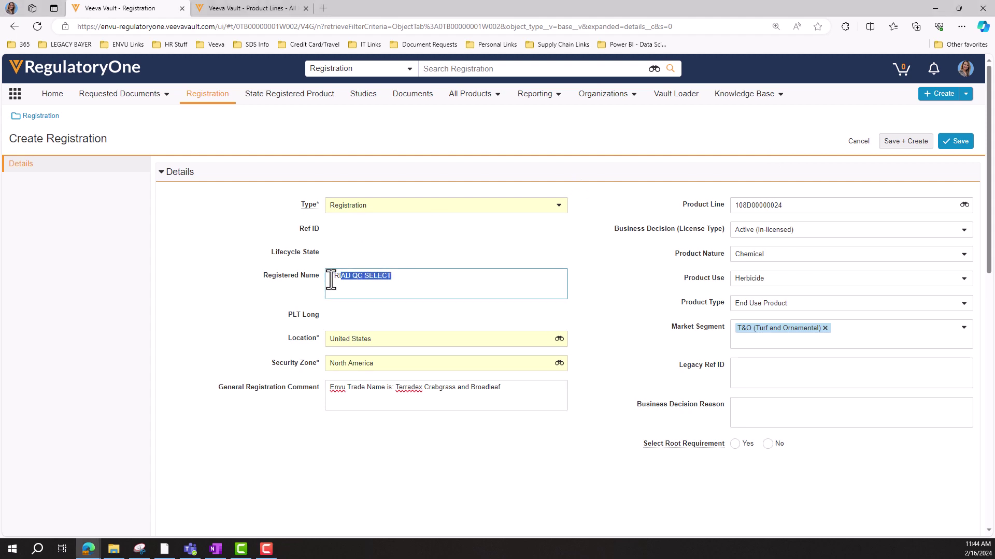
left_click(436, 284)
- Copy the trade name Terradex Crabgrass and Broadleaf from the general registration comment and save the new registration
left_click_drag(515, 388, 396, 392)
key("ctrl+c")
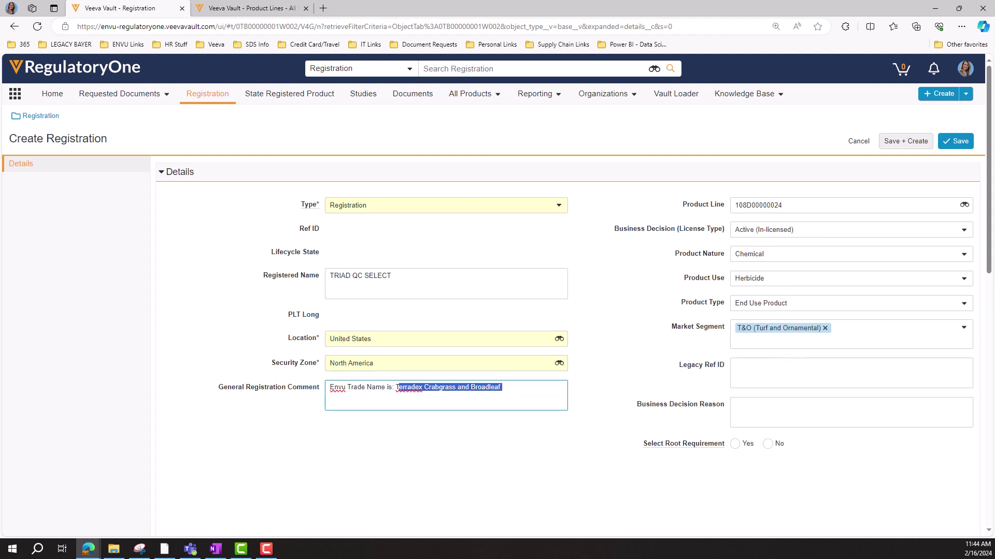
left_click(953, 149)
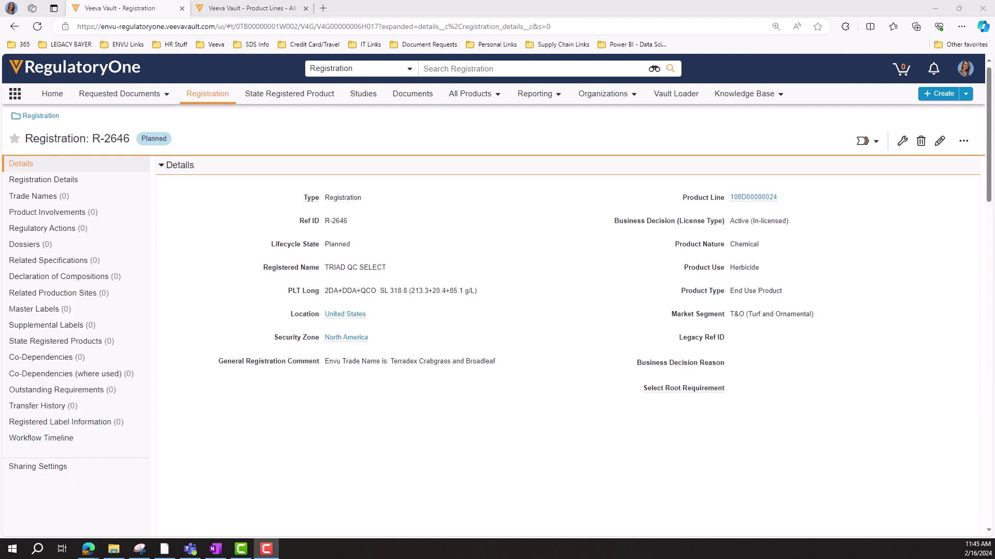
left_click(57, 179)
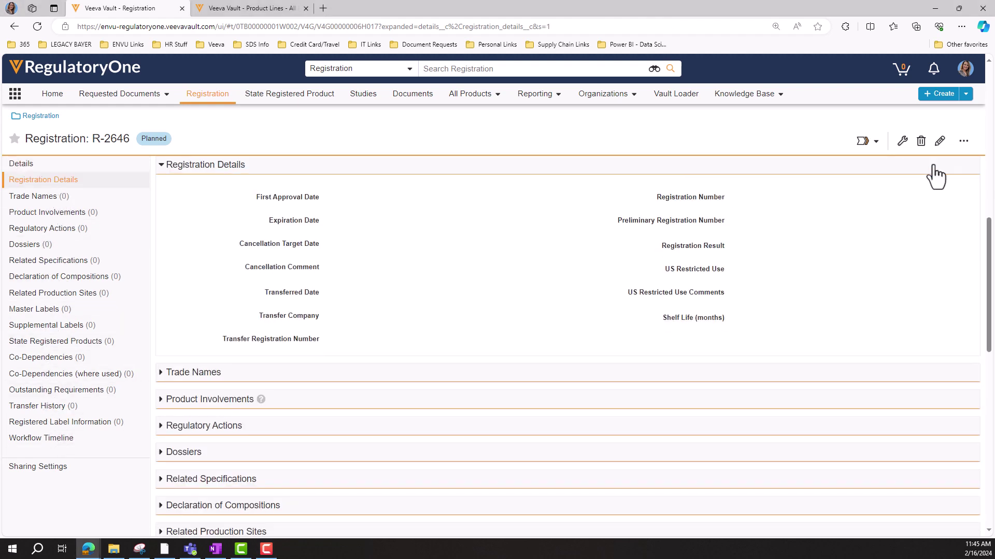
left_click(939, 141)
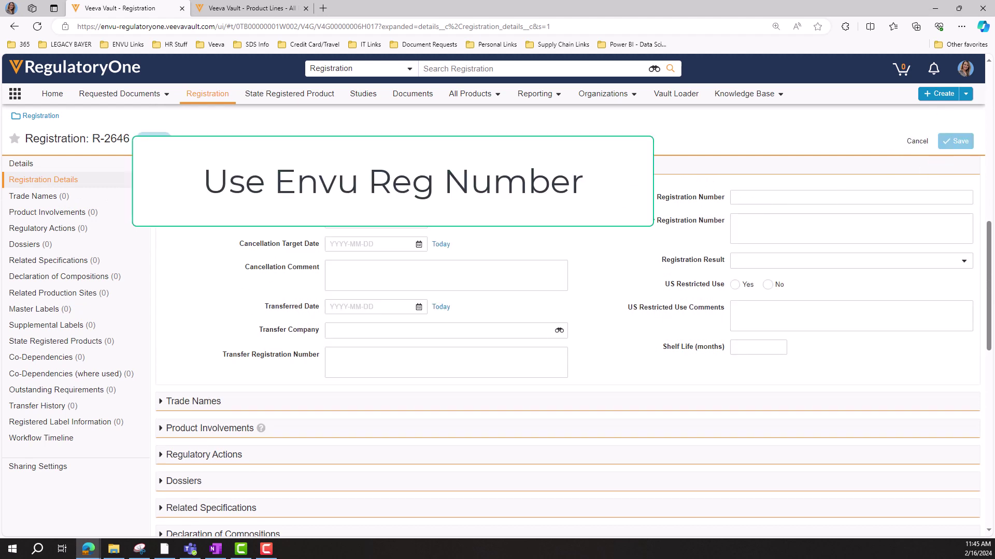
key("ctrl+v")
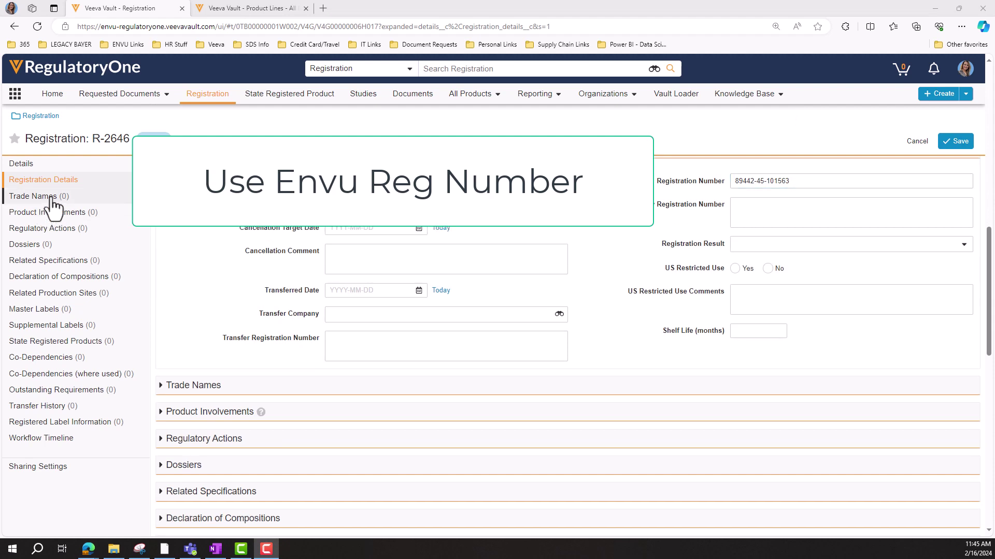
left_click(962, 144)
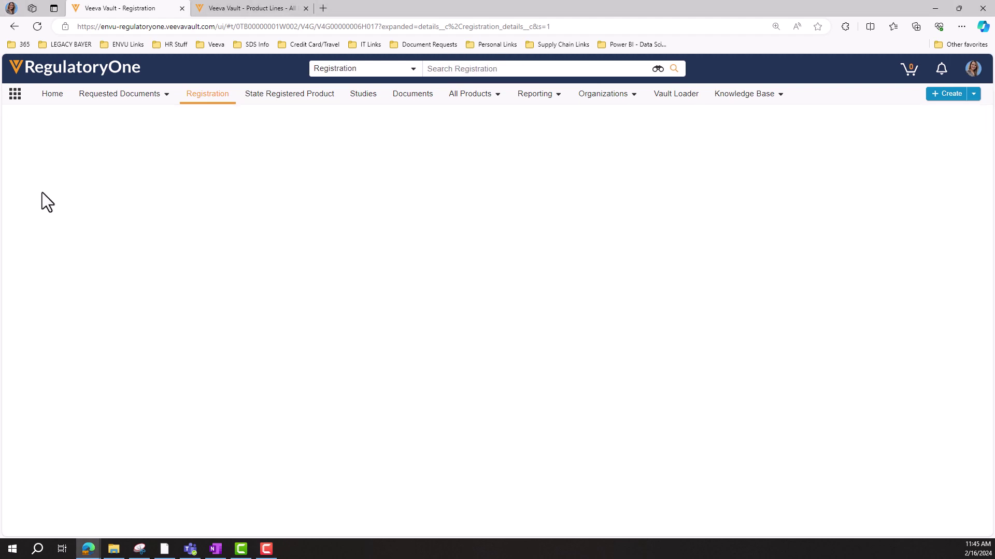
- Begin adding a trade name to the registration and search the existing trade names for Terradex Crabgrass and Broadleaf
left_click(43, 197)
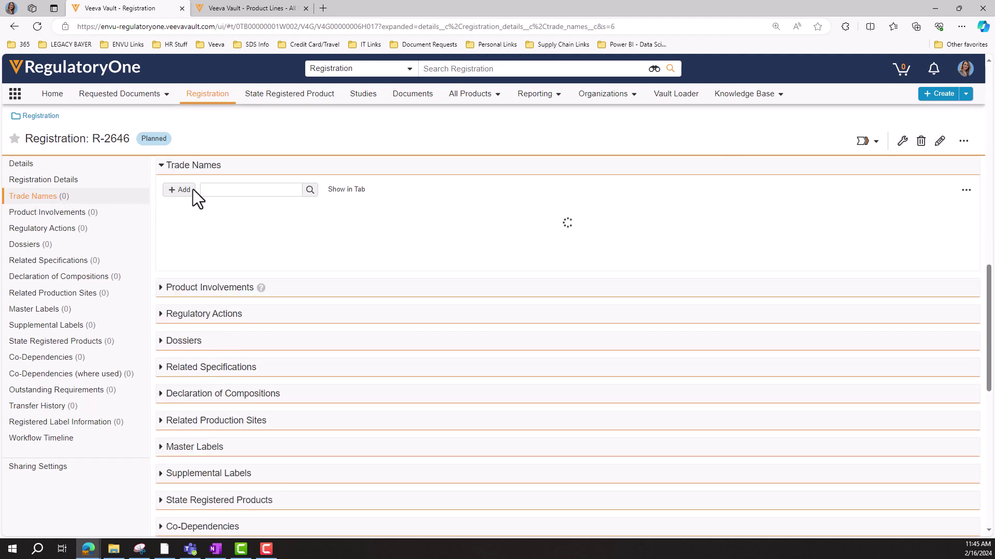
left_click(173, 191)
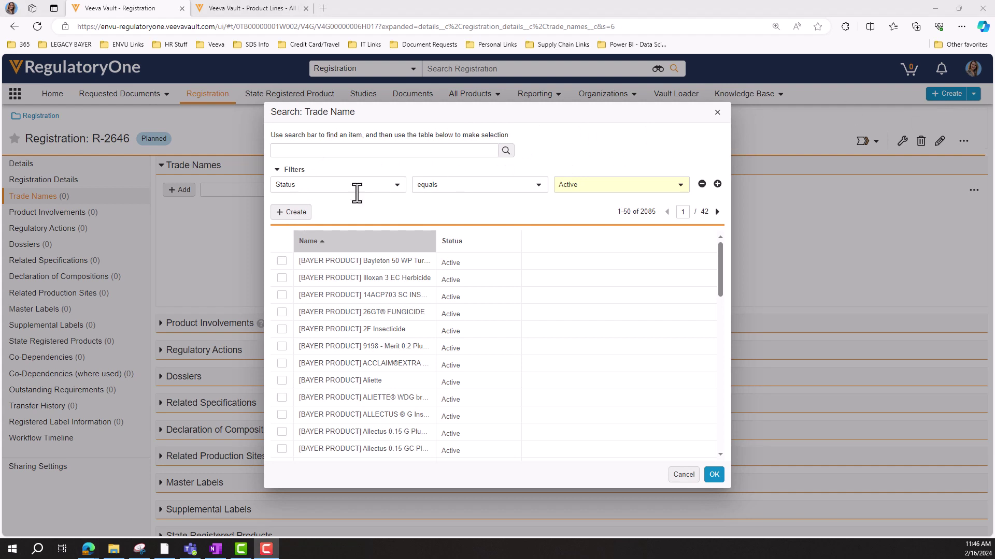
key("ctrl+v")
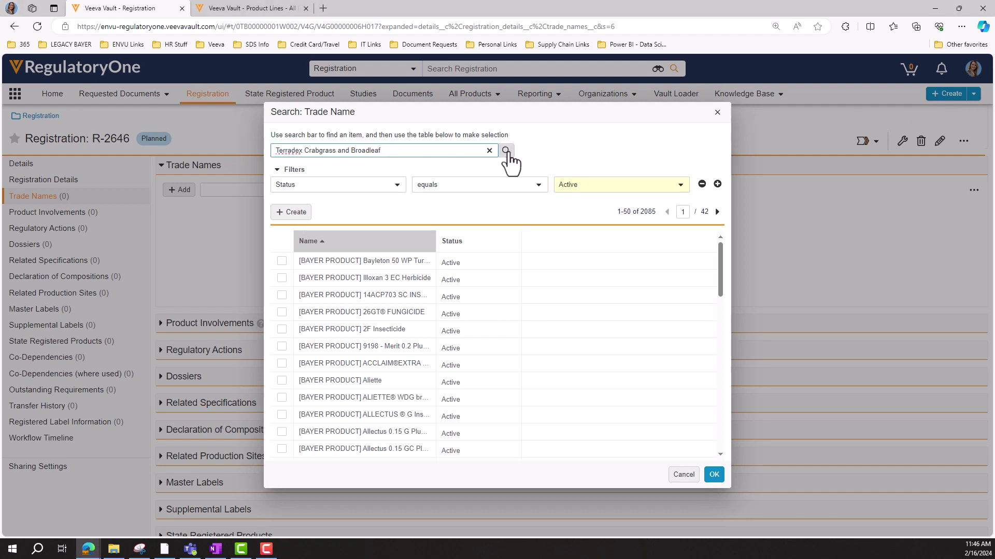
left_click(506, 151)
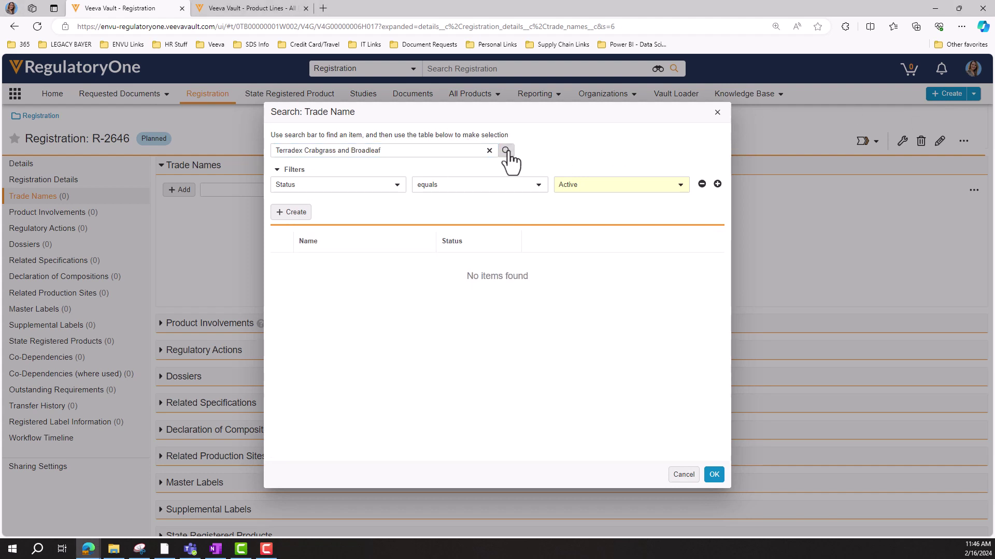
- Create the trade name Terradex Crabgrass and Broadleaf with the same full name, and add it to the registration
left_click(285, 212)
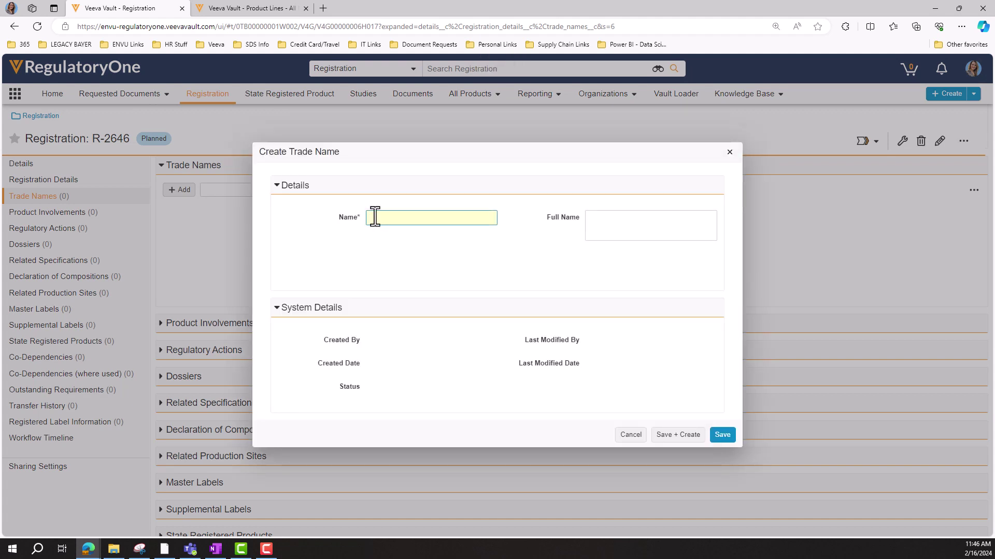
left_click(373, 216)
key("ctrl+v")
left_click(617, 217)
key("ctrl+v")
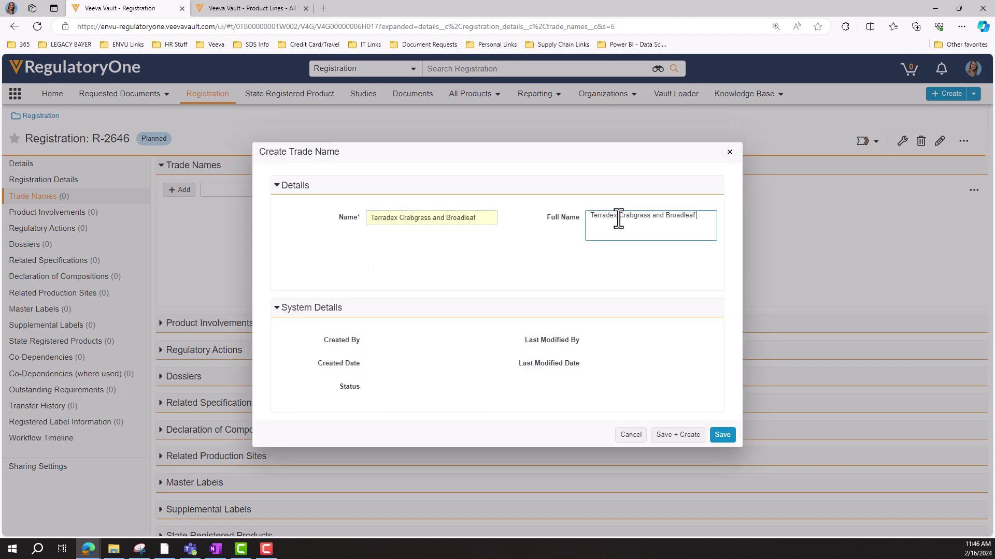
left_click(722, 435)
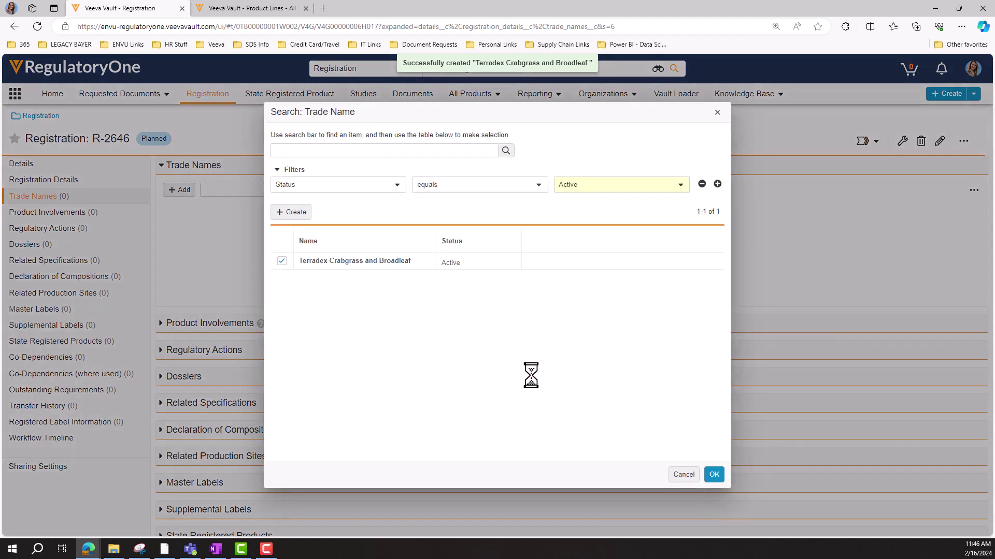
left_click(715, 475)
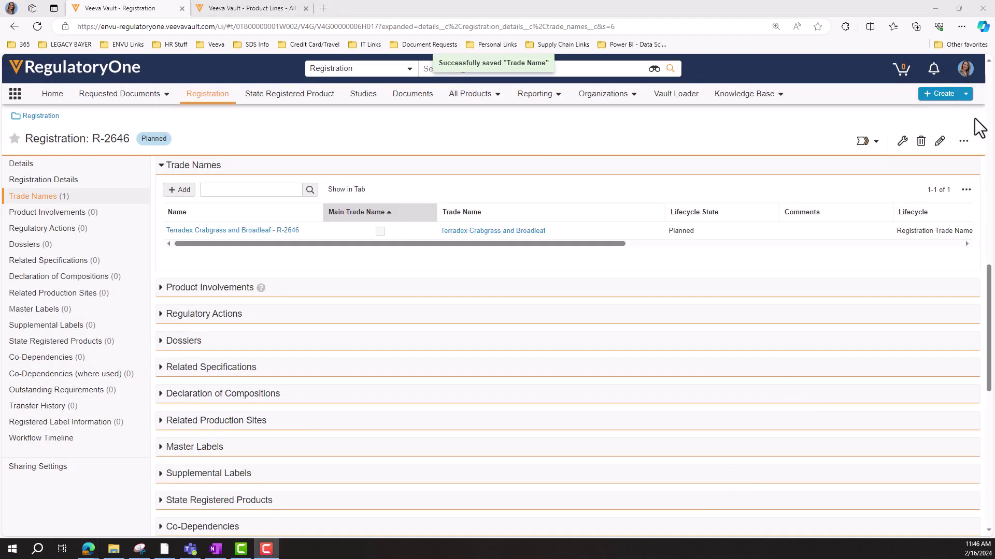
- Create a Registration Holder product involvement for PRIME SOURCE, A DIVISION OF ALBAUGH LLC, including the contact's name and e-mail
left_click(57, 216)
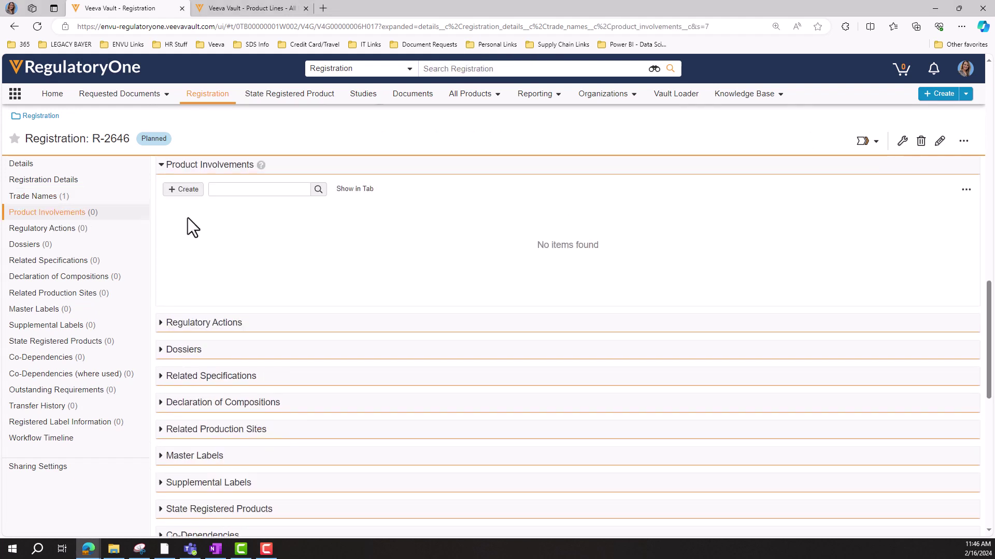
left_click(186, 189)
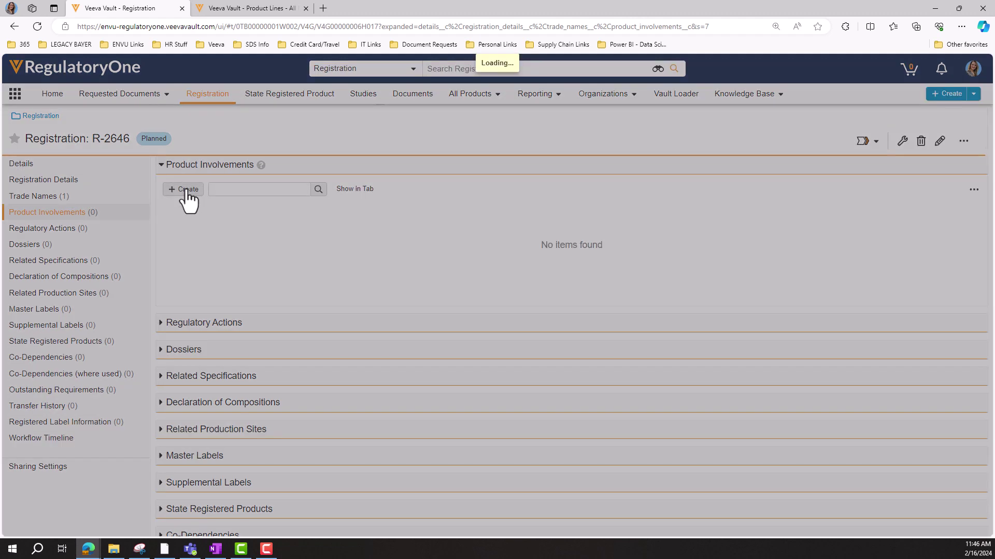
left_click(401, 266)
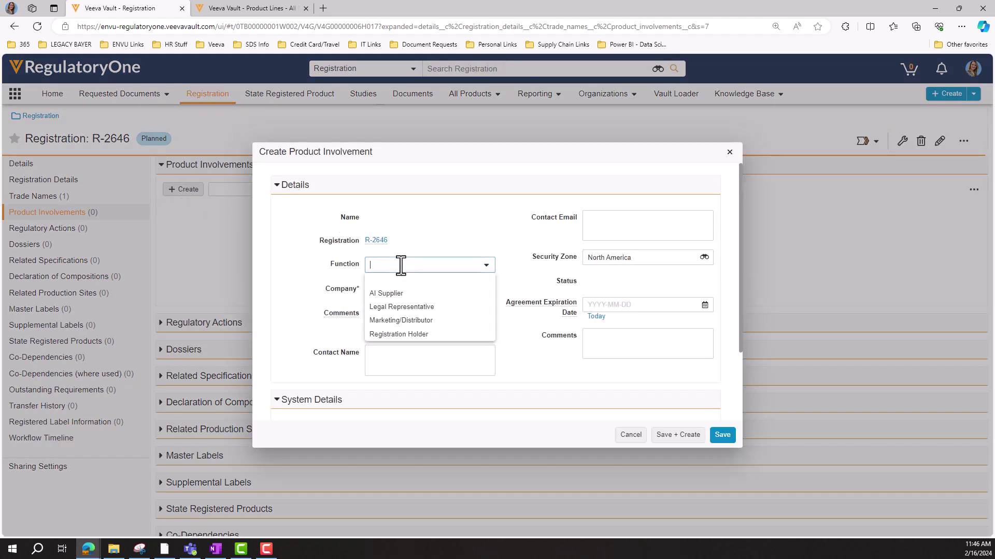
left_click(405, 338)
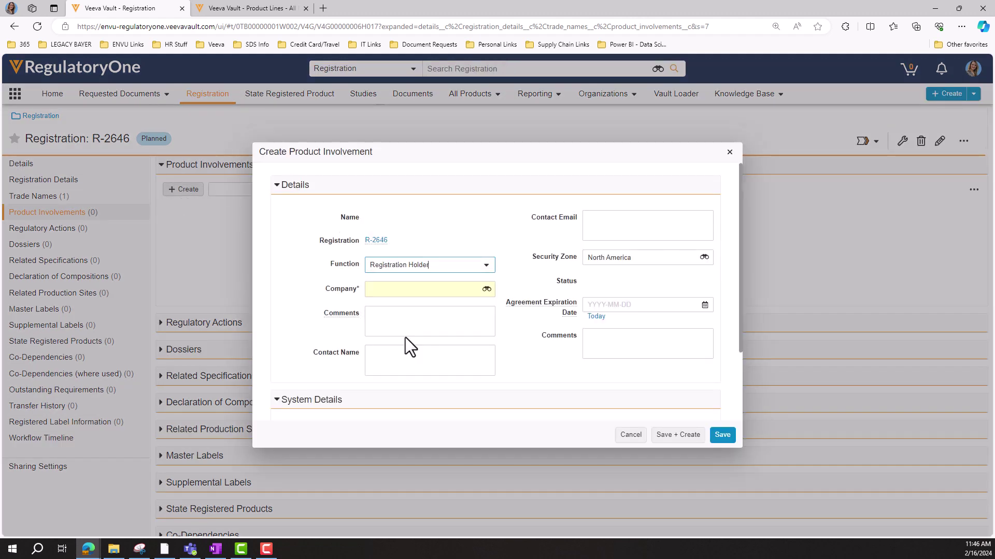
left_click(398, 286)
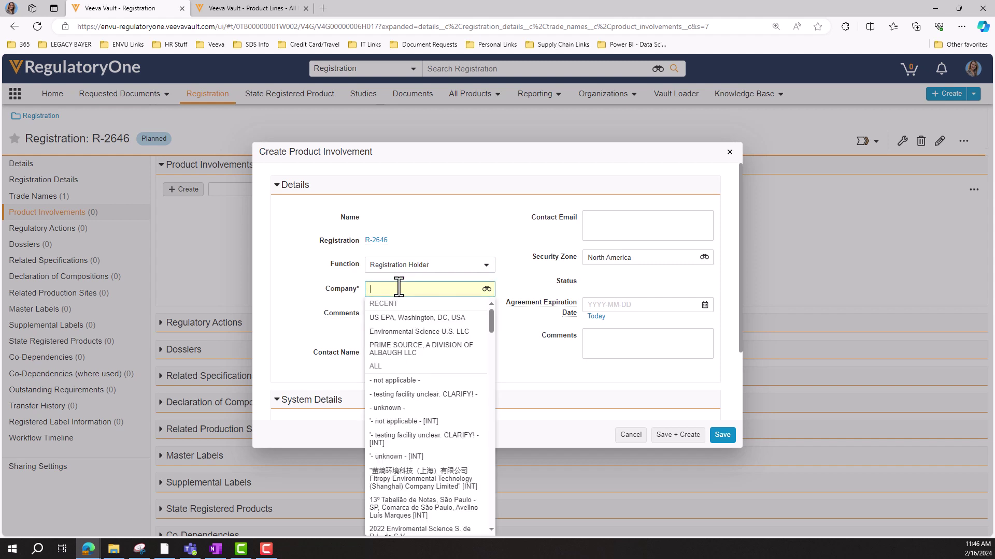
left_click(408, 349)
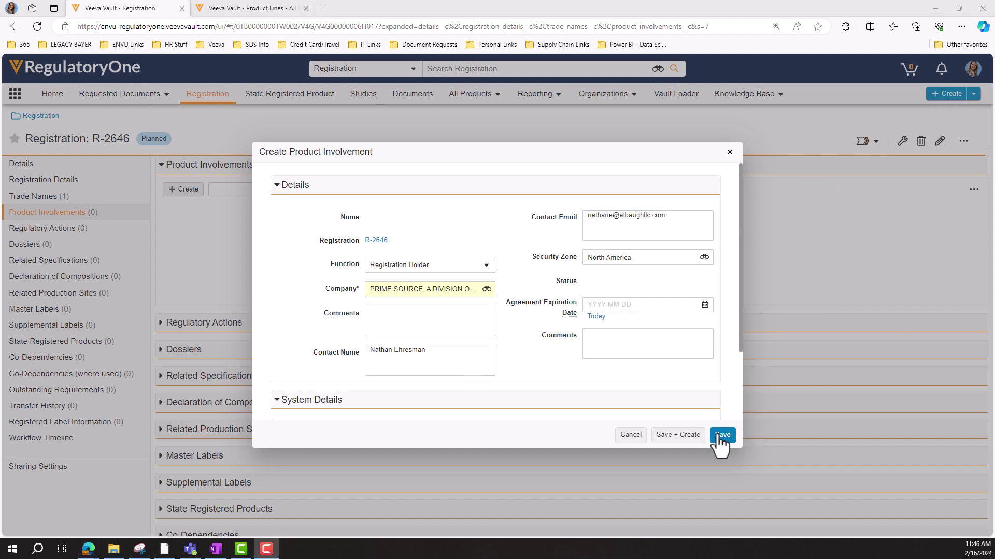
left_click(719, 438)
left_click(721, 435)
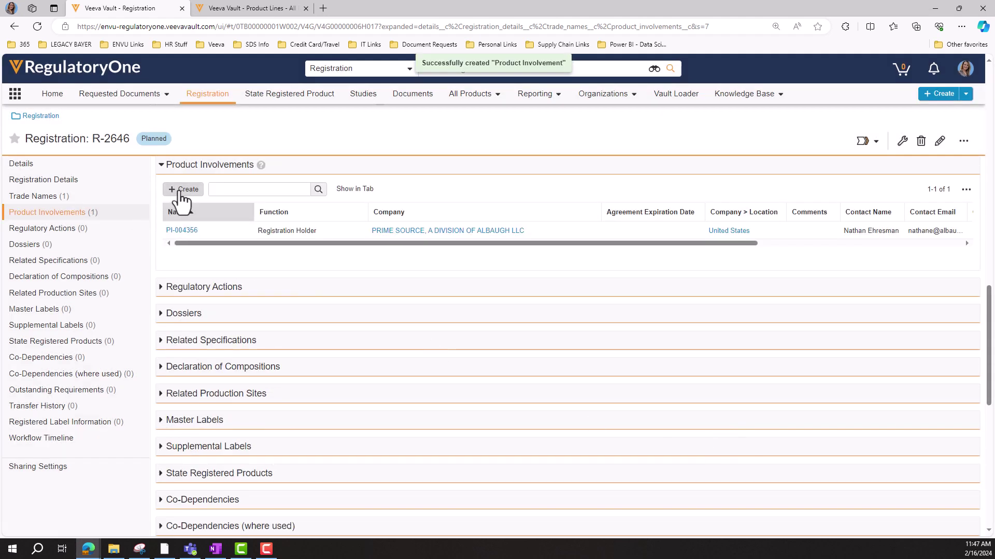
- Create a second product involvement with function Marketing/Distributor and company Environmental Science U.S. LLC, leaving the contact fields empty
left_click(182, 189)
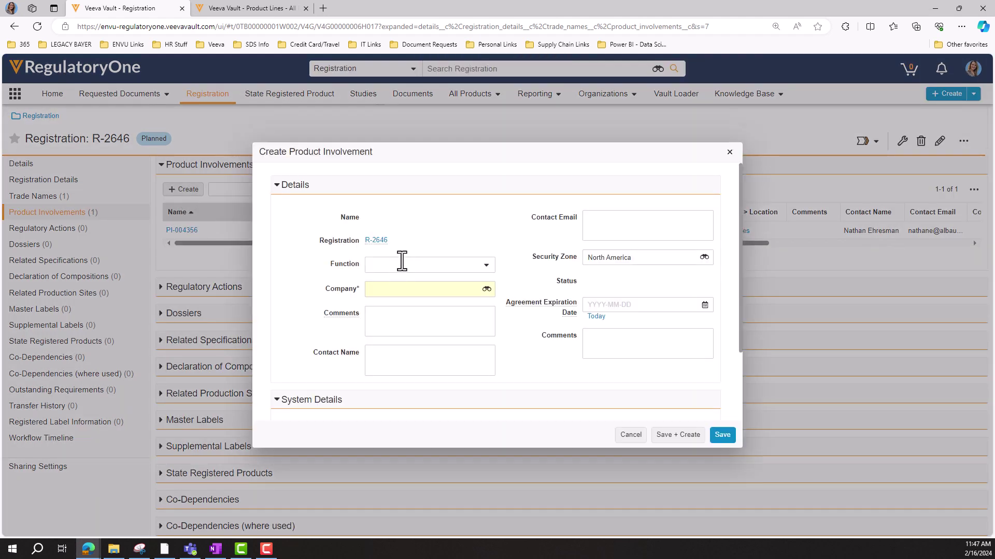
left_click(401, 264)
left_click(413, 321)
left_click(413, 294)
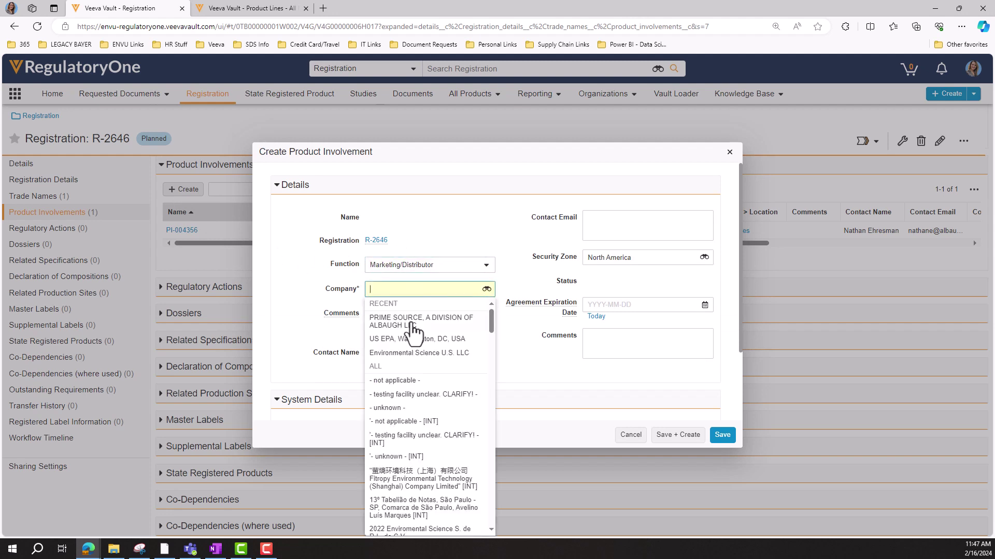
left_click(414, 353)
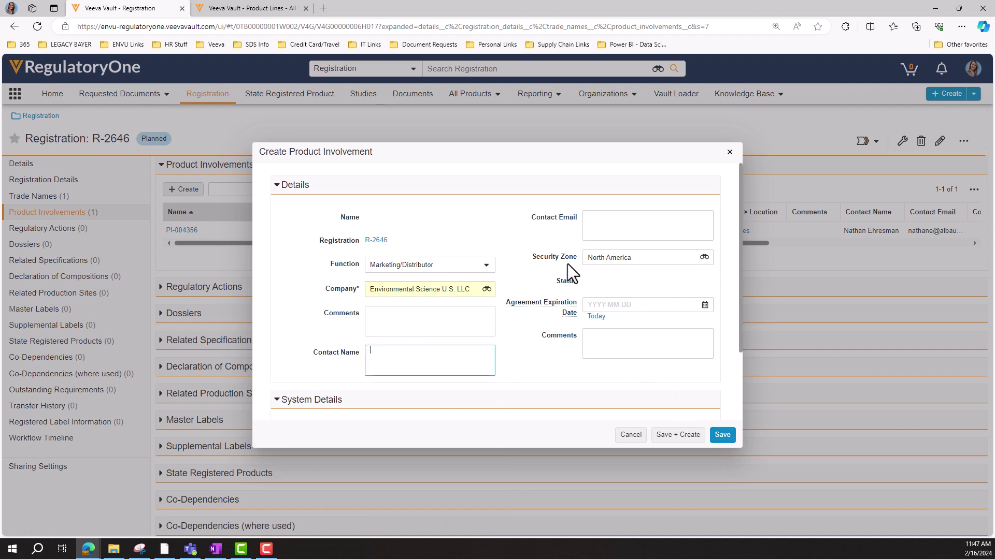
left_click(611, 228)
left_click(400, 372)
left_click(722, 435)
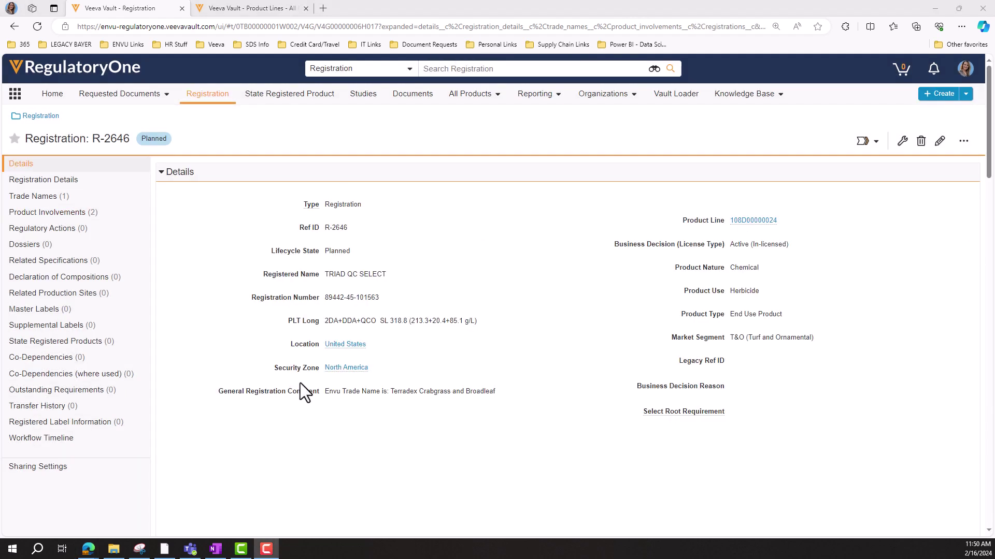
- Review the registration details and product involvements, and start the workflow that changes the registration's state to Submitted
left_click(68, 179)
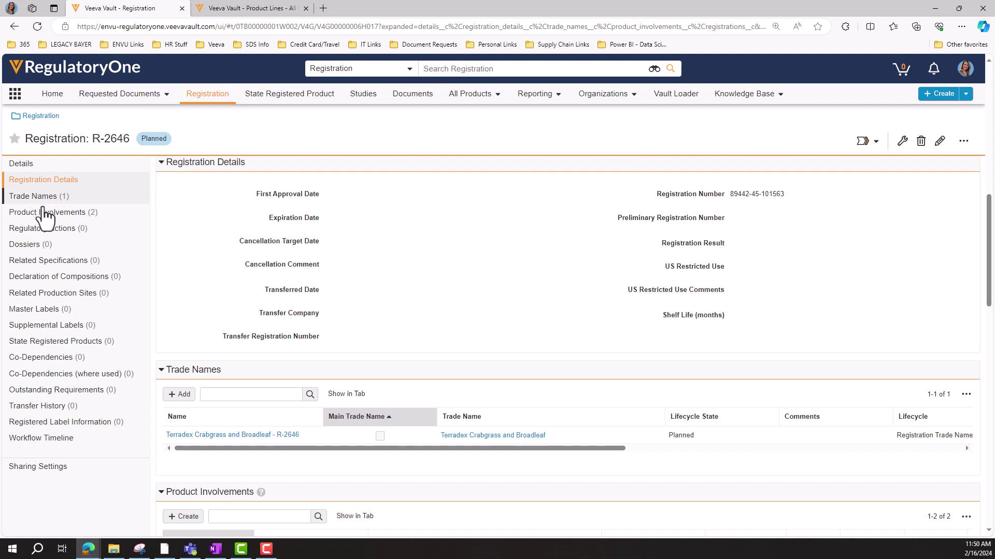
left_click(48, 213)
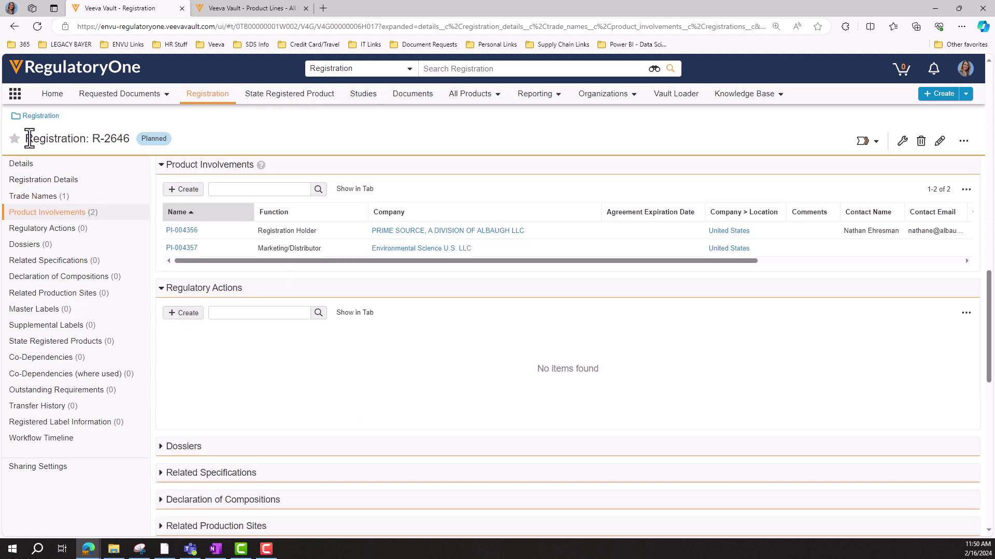
left_click(878, 145)
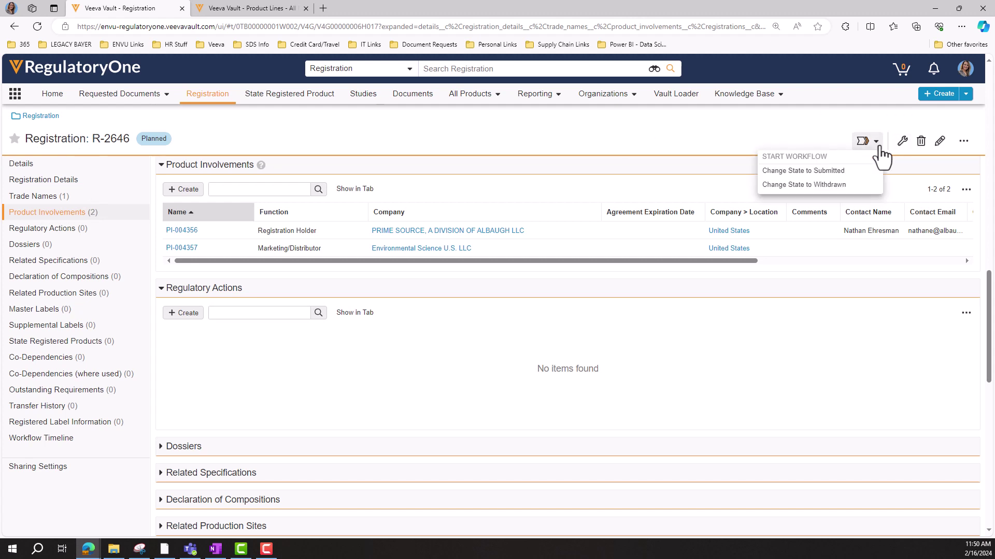
left_click(845, 173)
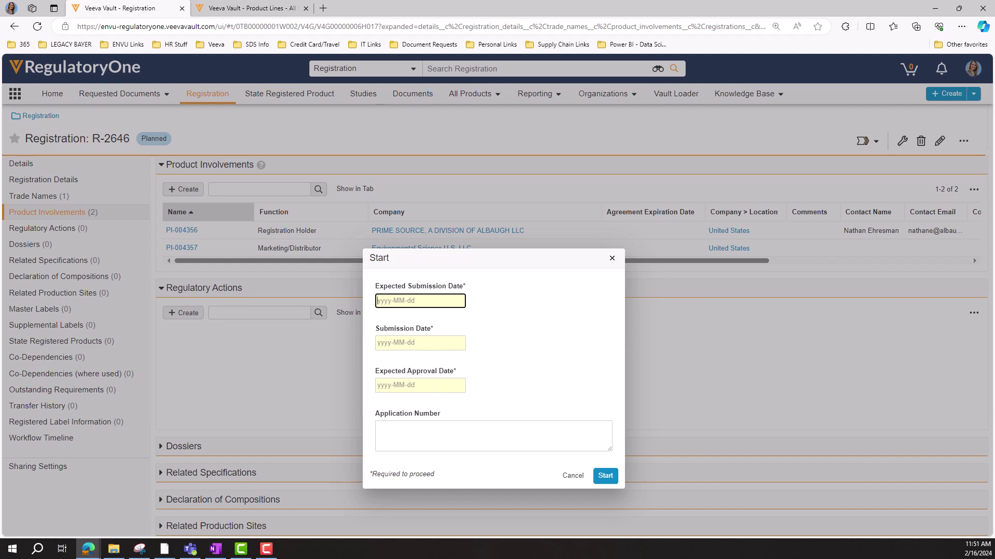
- Consult the EPA label acceptance dates, and submit the registration with 2018-12-12 as expected submission, submission and expected approval date
left_click_drag(994, 52, 479, 114)
left_click(728, 112)
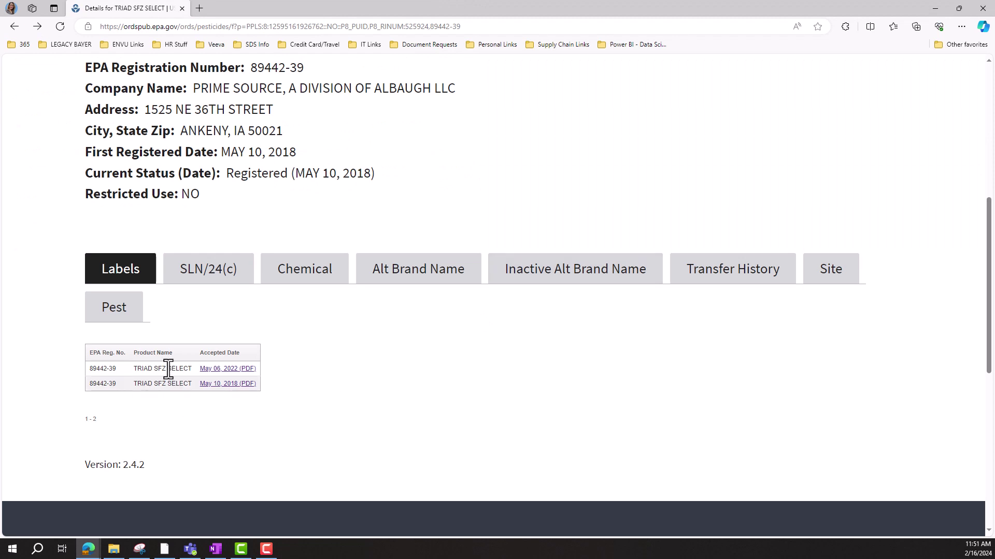
left_click_drag(702, 5, 994, 10)
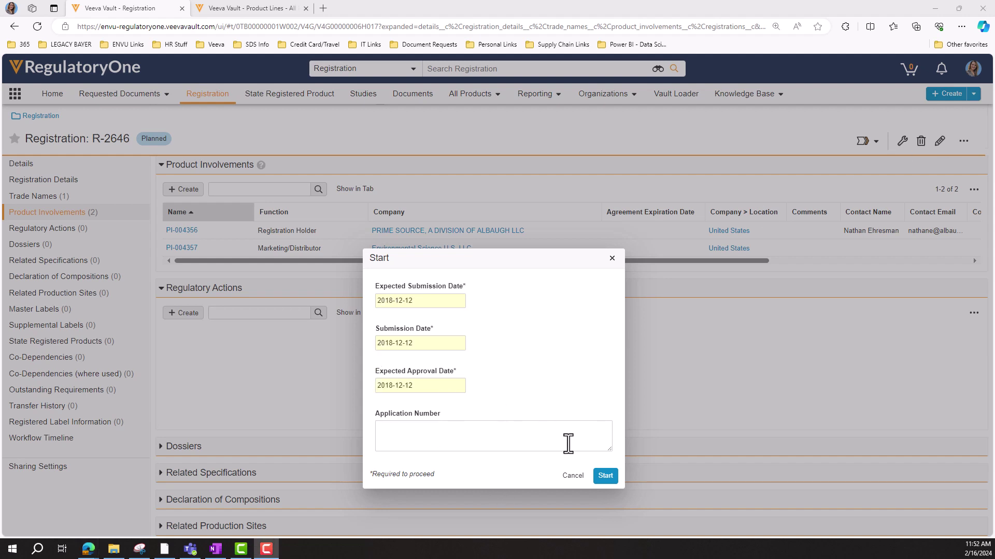
left_click(605, 477)
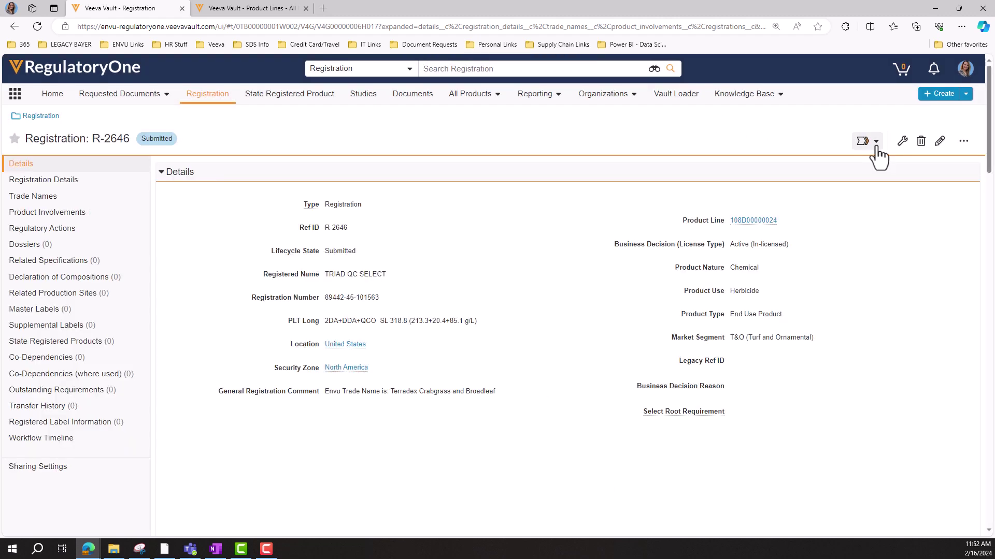
- Approve the registration with 2018-12-12 as approval date, checking the EPA label acceptance dates before starting the workflow
left_click(876, 144)
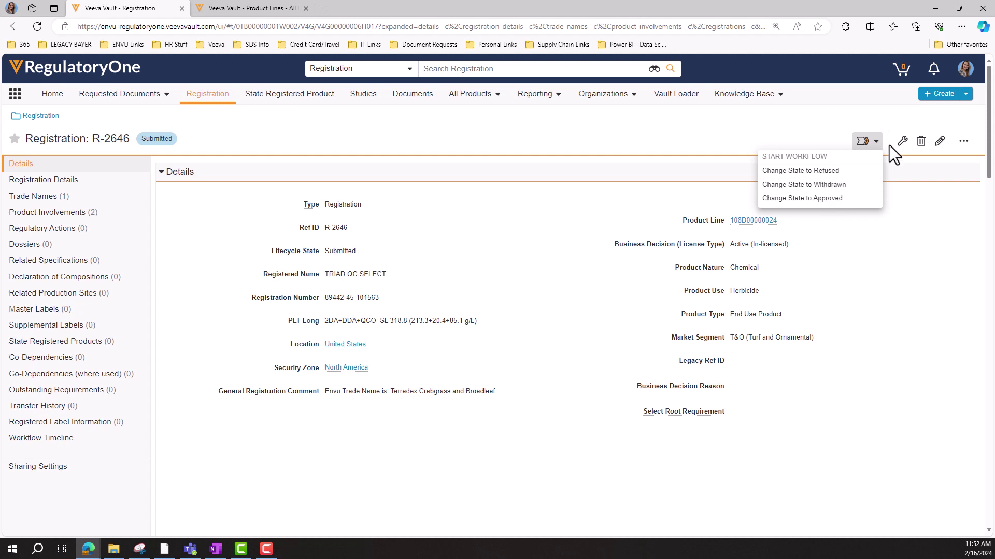
left_click(818, 200)
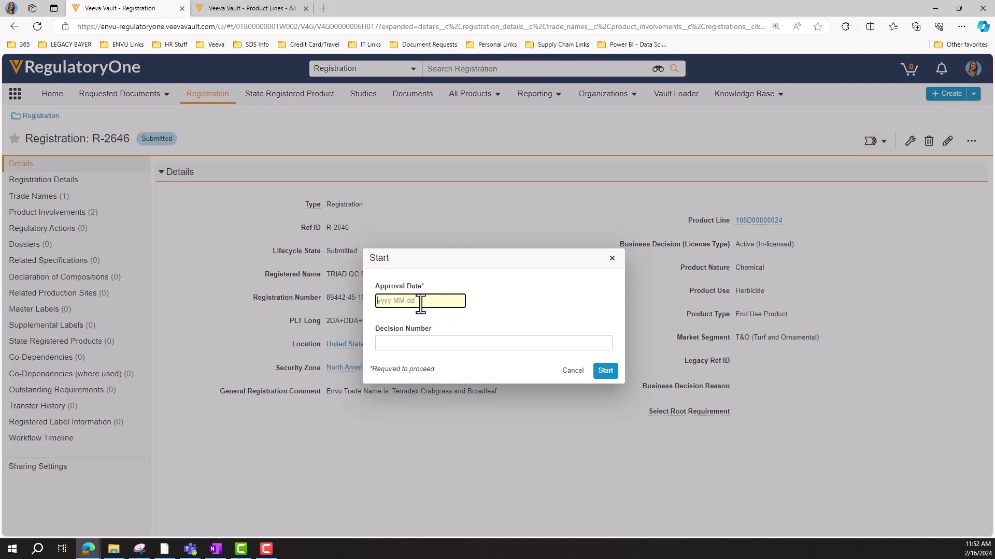
left_click(420, 301)
type("2018-12-12")
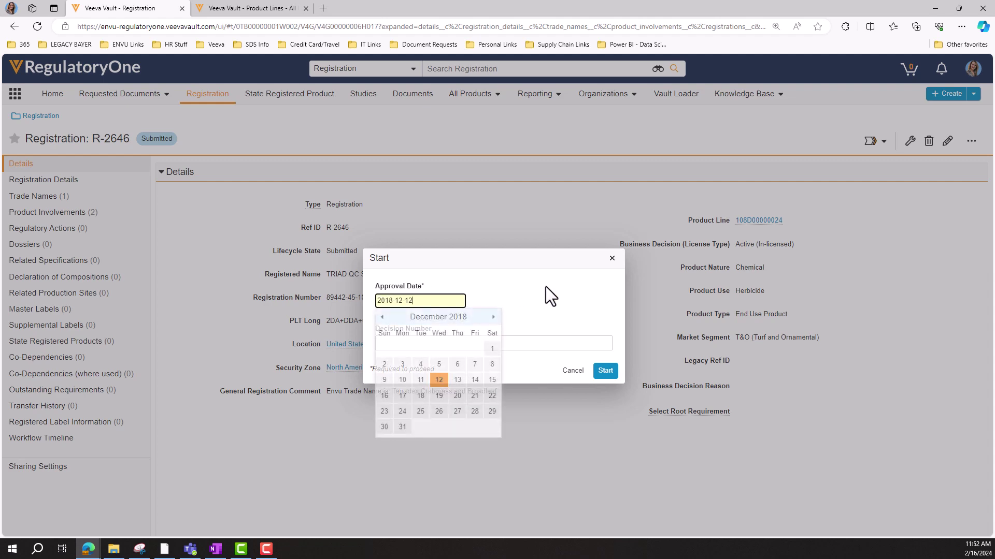
left_click_drag(994, 57, 656, 81)
left_click(876, 78)
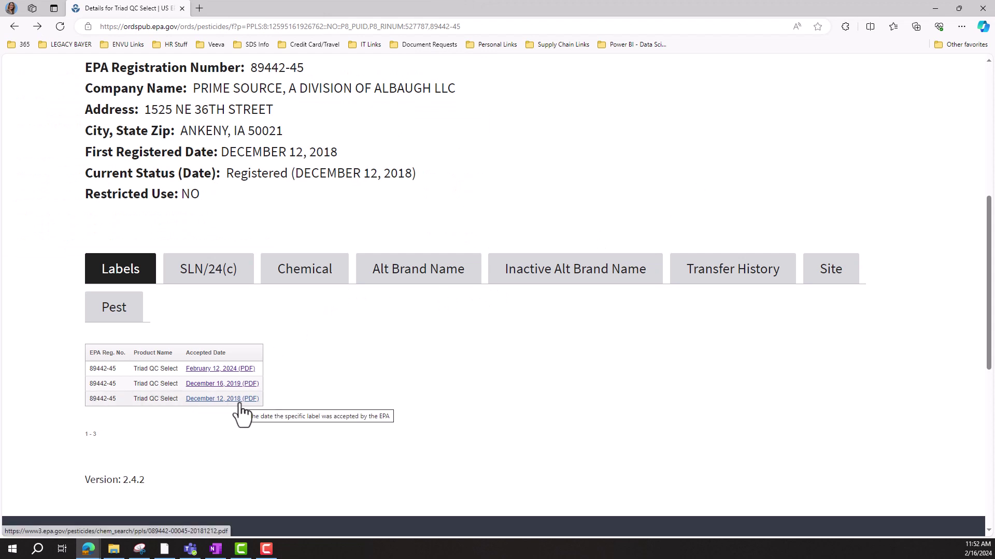
left_click_drag(785, 11, 994, 31)
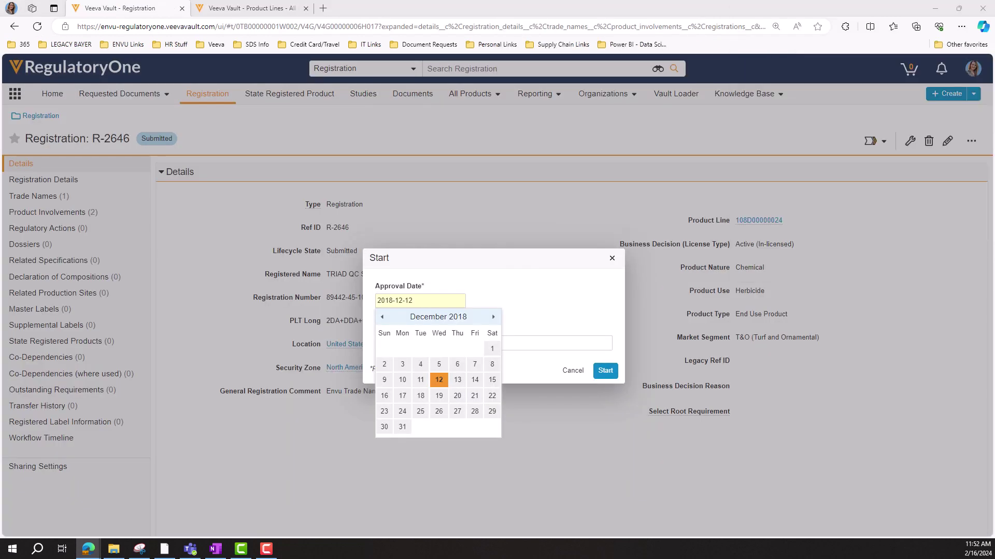
left_click(533, 297)
left_click(602, 373)
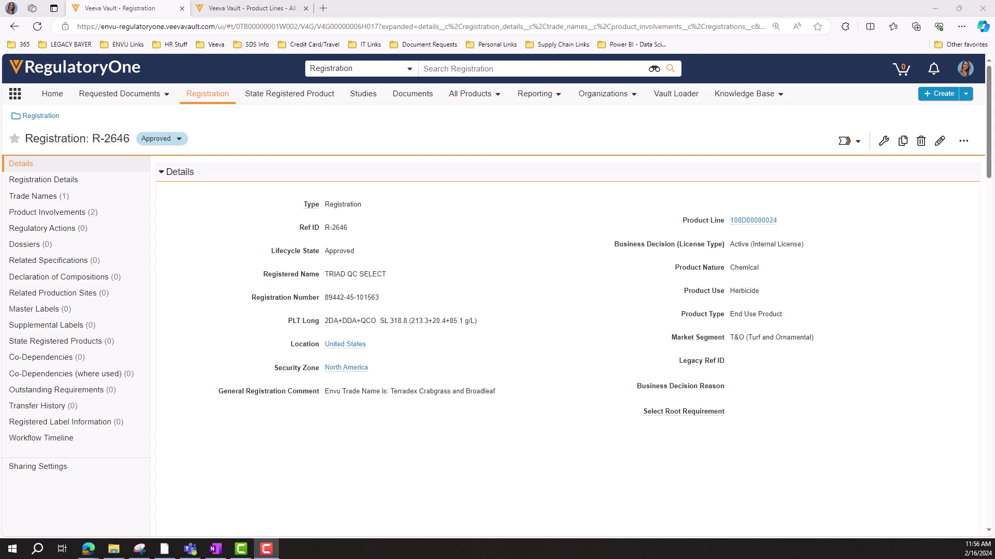
- Consult the accepted labels on the EPA product page and open the December 16, 2019 label PDF
left_click_drag(994, 132, 636, 133)
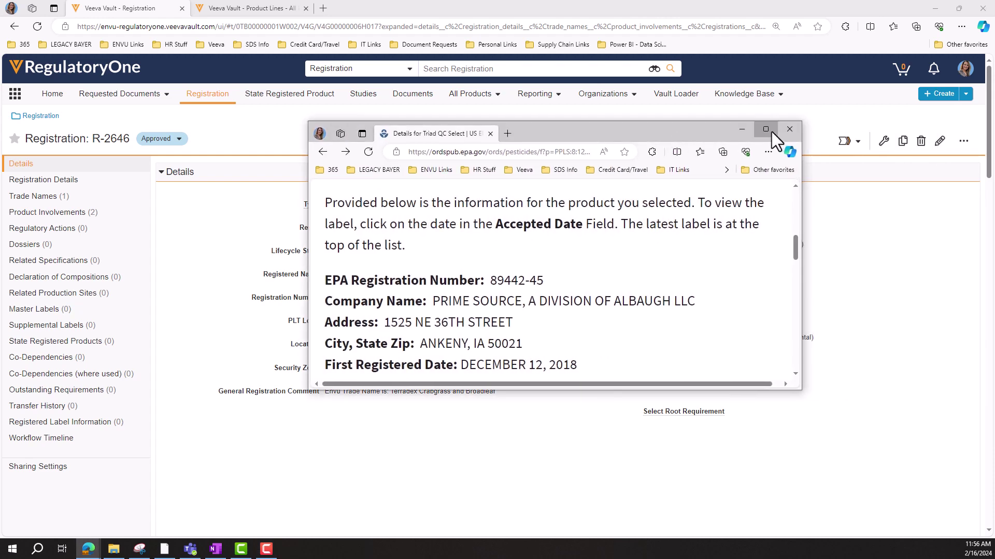
left_click(769, 130)
left_click_drag(88, 383, 278, 385)
left_click(282, 396)
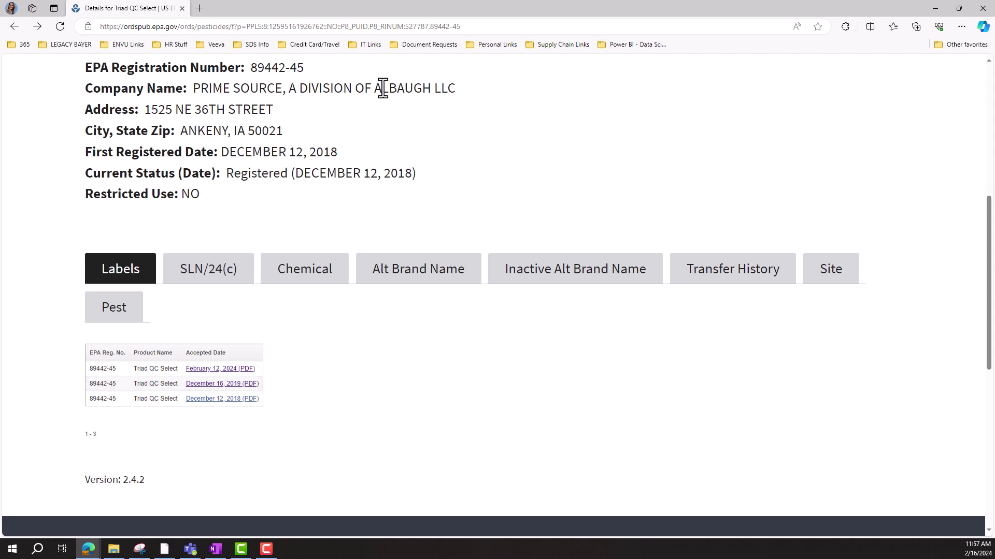
left_click(225, 386)
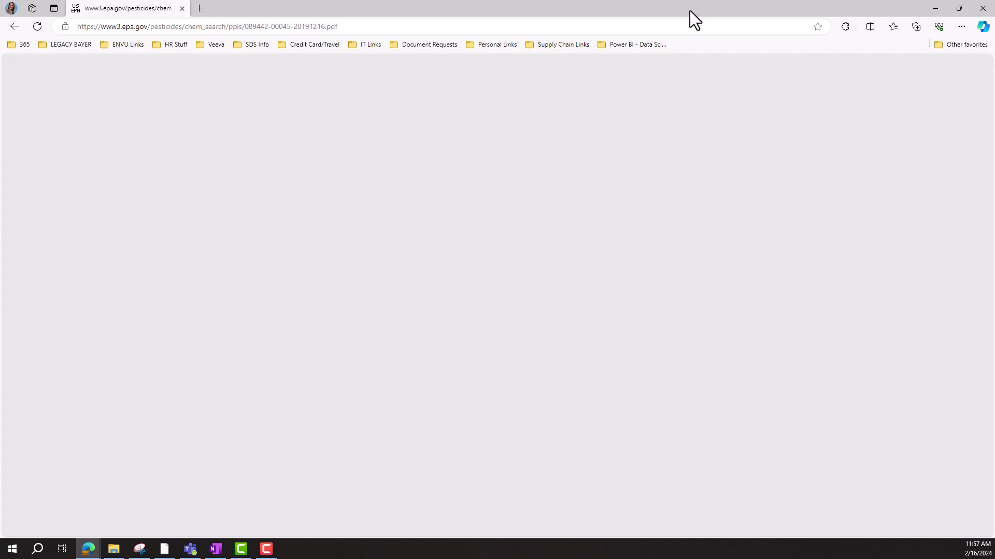
left_click_drag(688, 7, 692, 0)
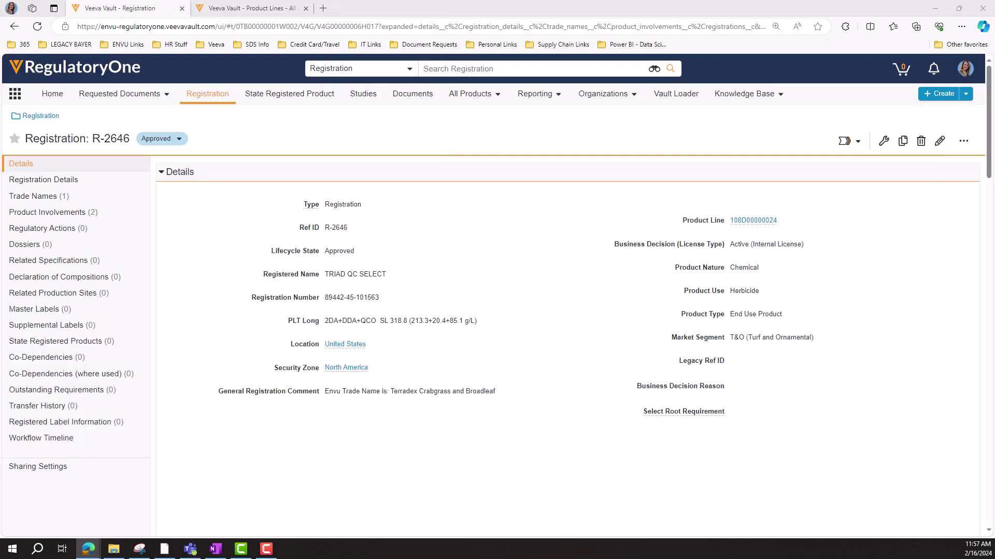
- Start a new regulatory action under the registration, and consult the subject of the December 16, 2019 EPA letter
left_click(52, 229)
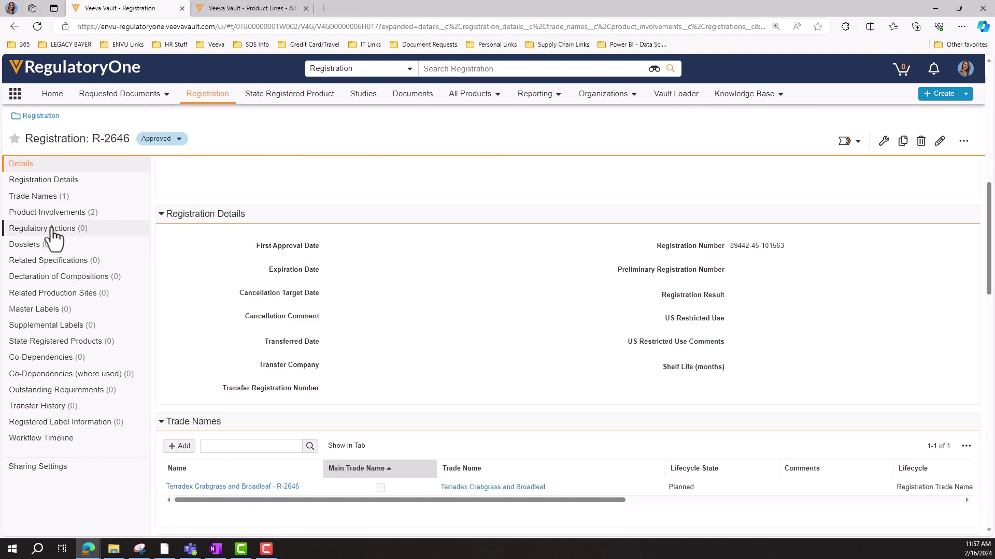
left_click(182, 191)
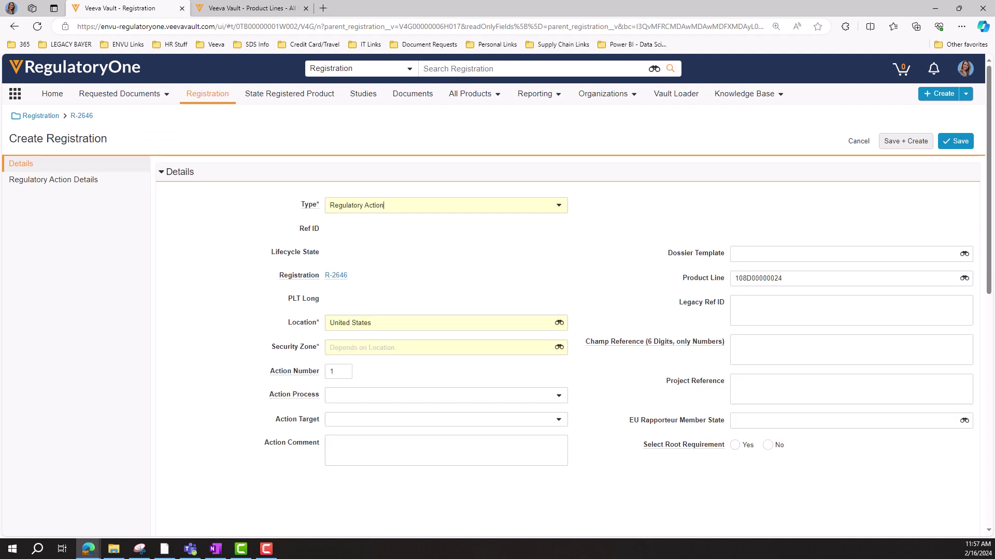
scroll(436, 283, "down", 1)
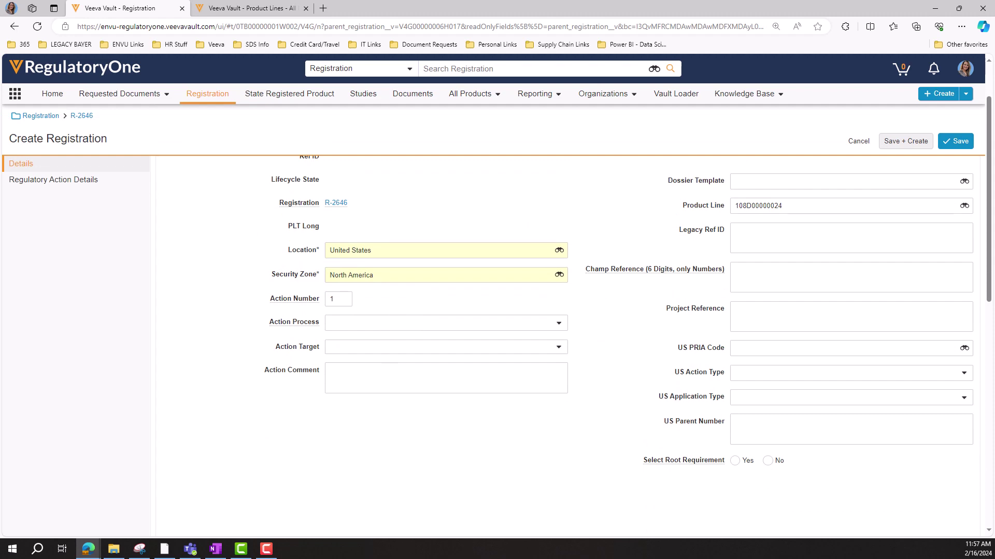
left_click_drag(994, 171, 446, 189)
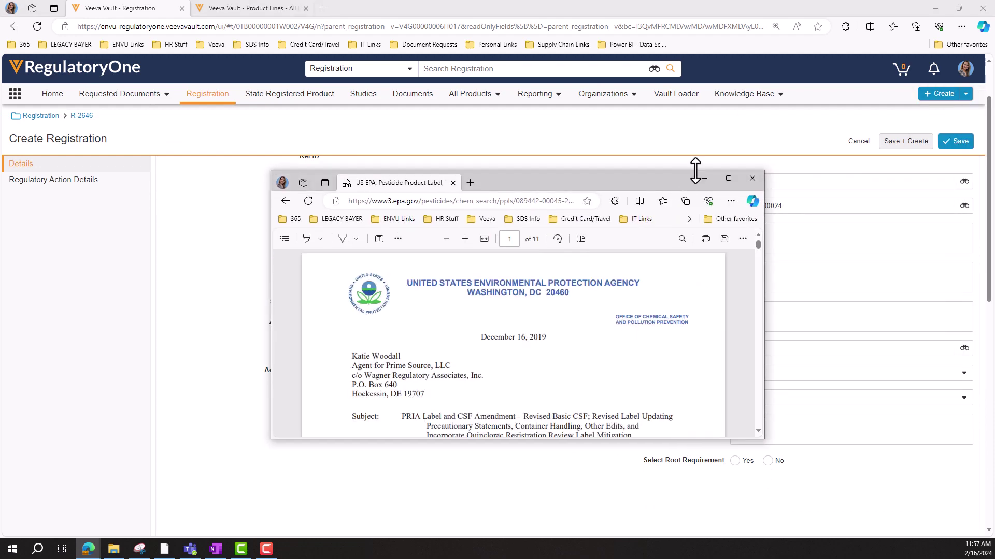
left_click(727, 180)
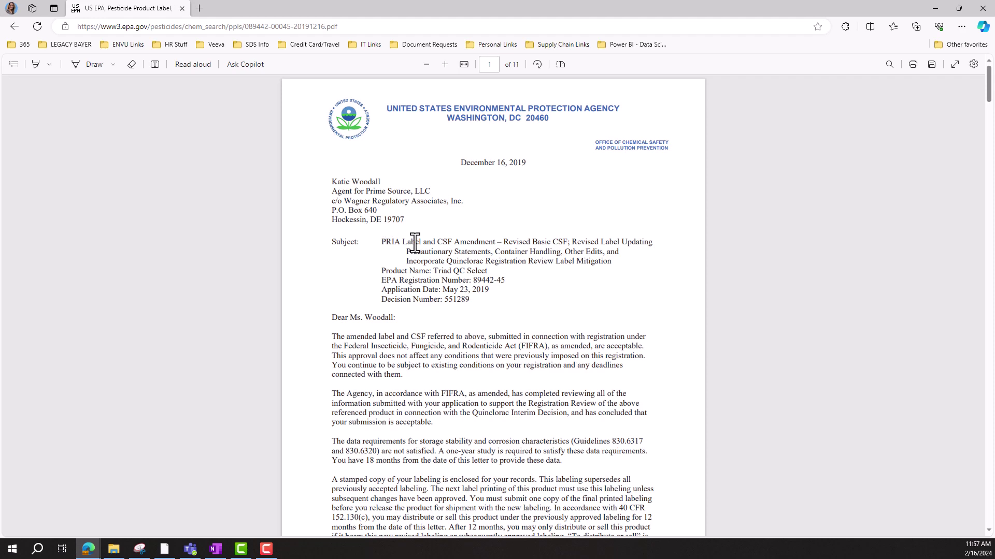
left_click_drag(668, 4, 994, 104)
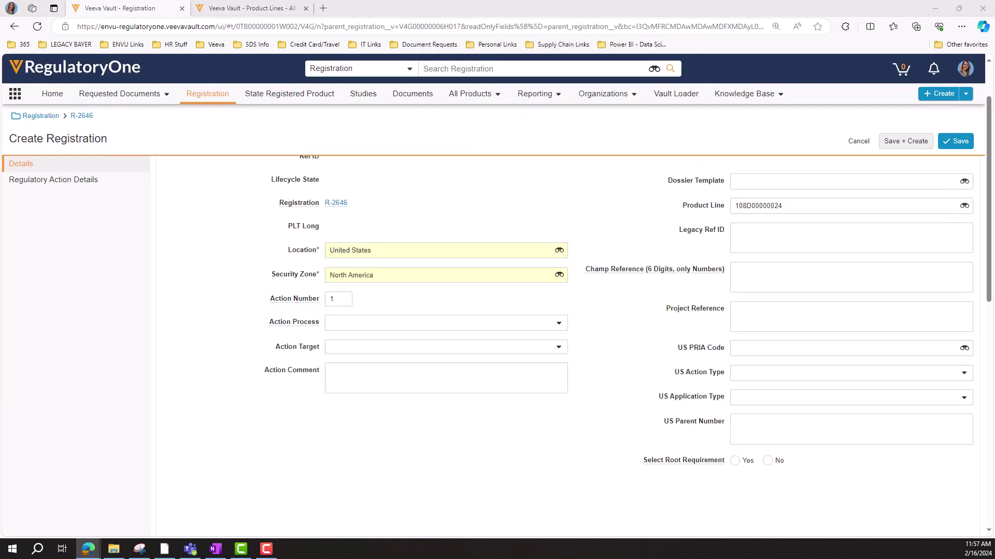
- Set the action process to Amendment and the action targets to Registration Change-Composition and Registration Change-Label Elements
left_click(385, 323)
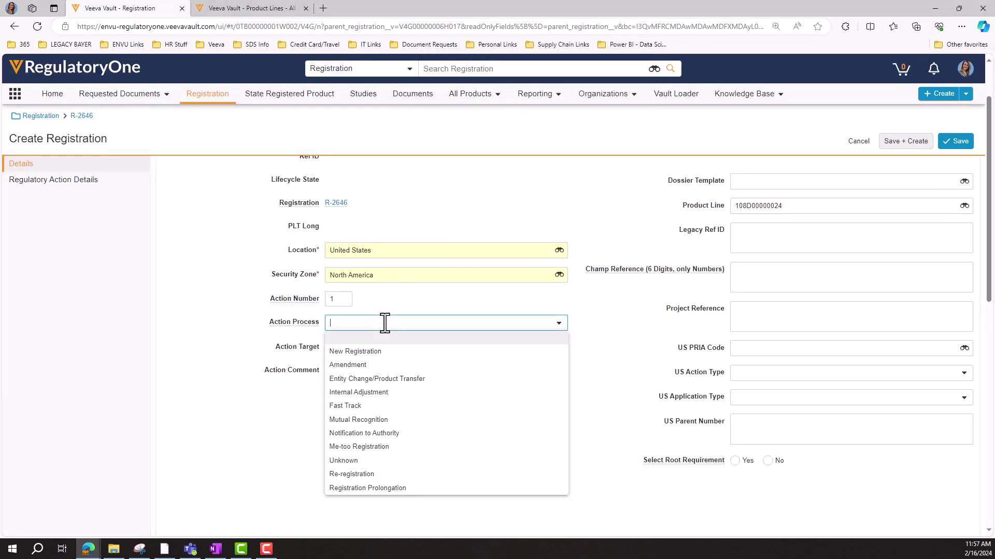
left_click(365, 366)
left_click(358, 347)
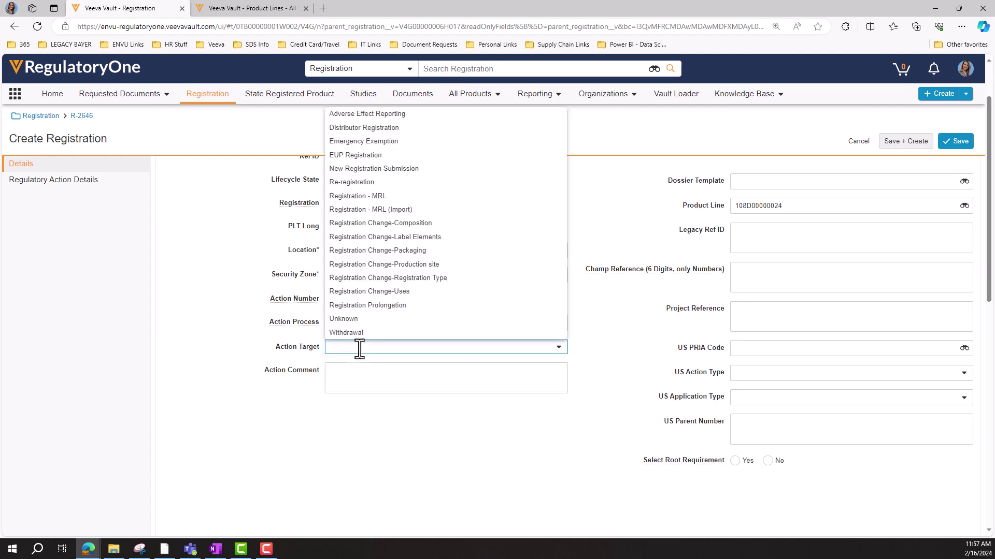
left_click(393, 225)
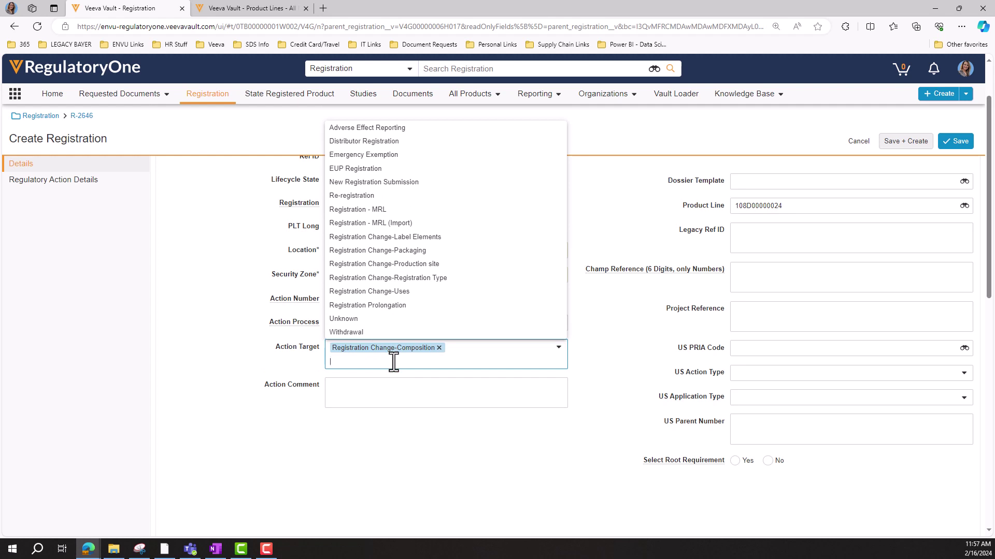
left_click(399, 238)
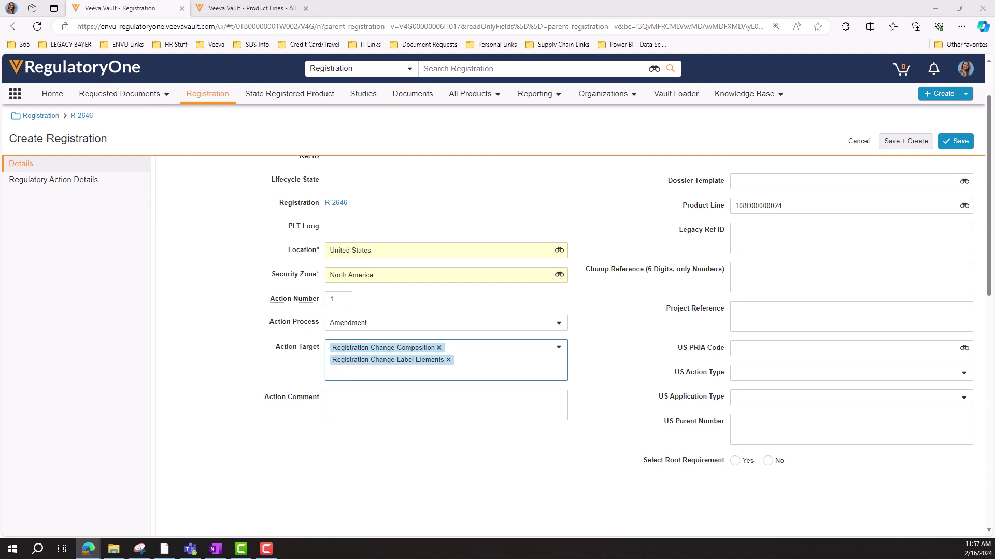
- Enter the EPA letter's full subject, from "PRIA Label and CSF Amendment" to "Registration Review Label Mitigation", as the action comment and save the regulatory action
left_click(531, 403)
type("PRIA Label and CSF Amendment – Revised Basic CSF; Revised Label Updating  Precautionary Statements, Container Handling, Other Edits, and  Incorporate Quinclorac Registration Review Label Mitigation")
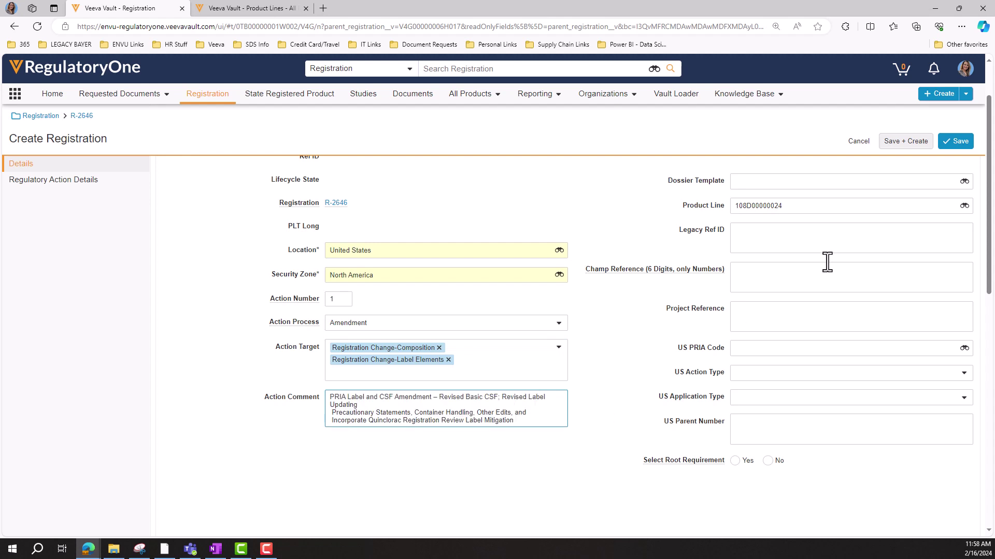
left_click(956, 142)
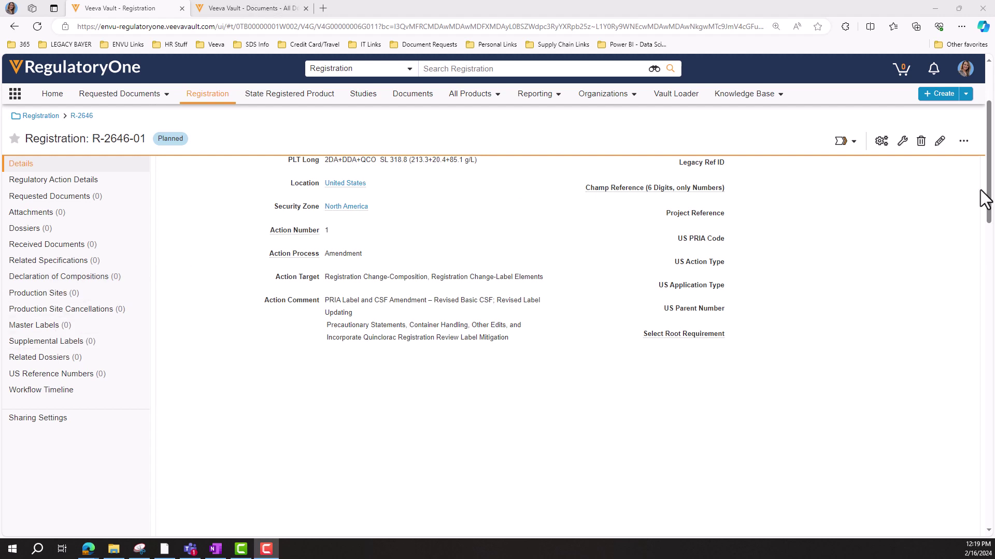
left_click(249, 11)
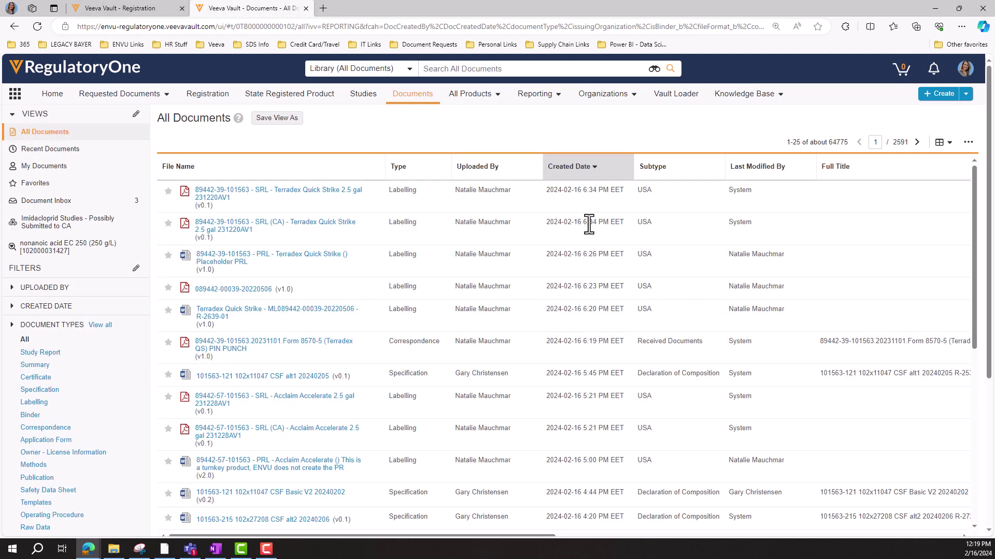
left_click(932, 98)
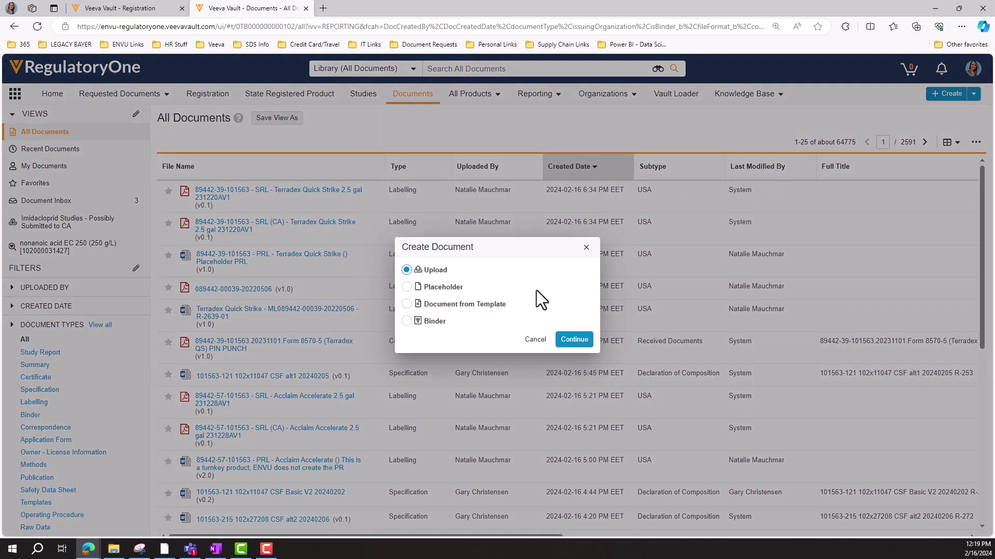
left_click(573, 342)
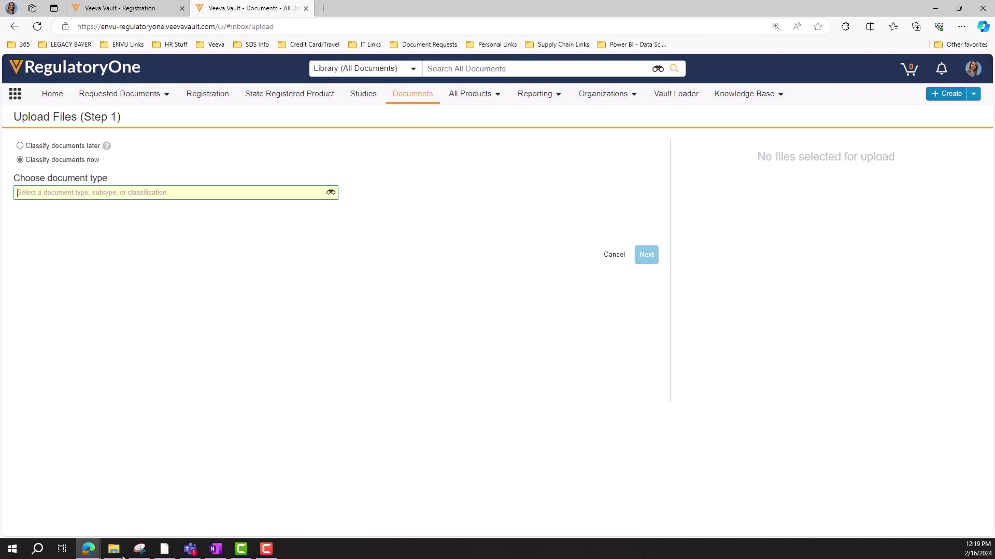
left_click(115, 550)
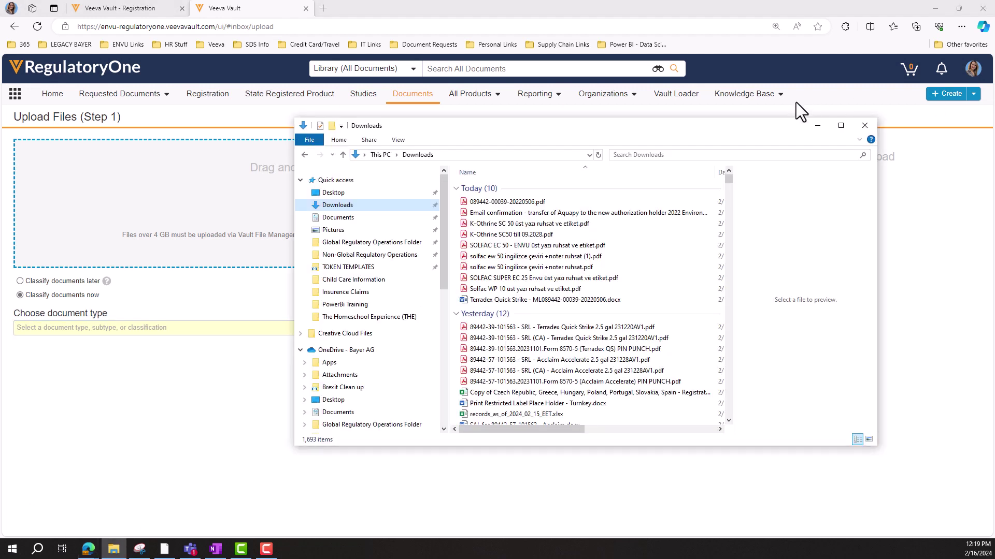
left_click_drag(638, 132, 994, 212)
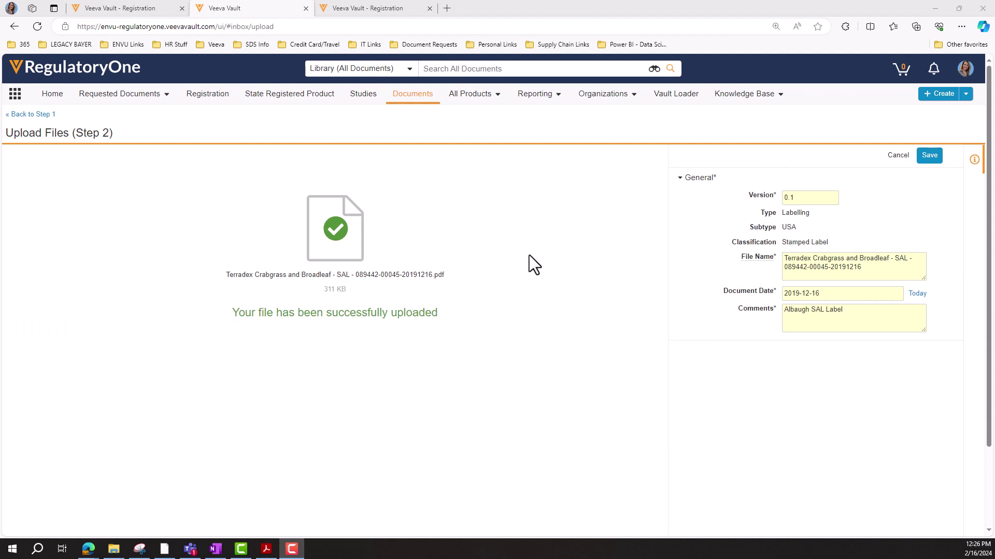
left_click(927, 156)
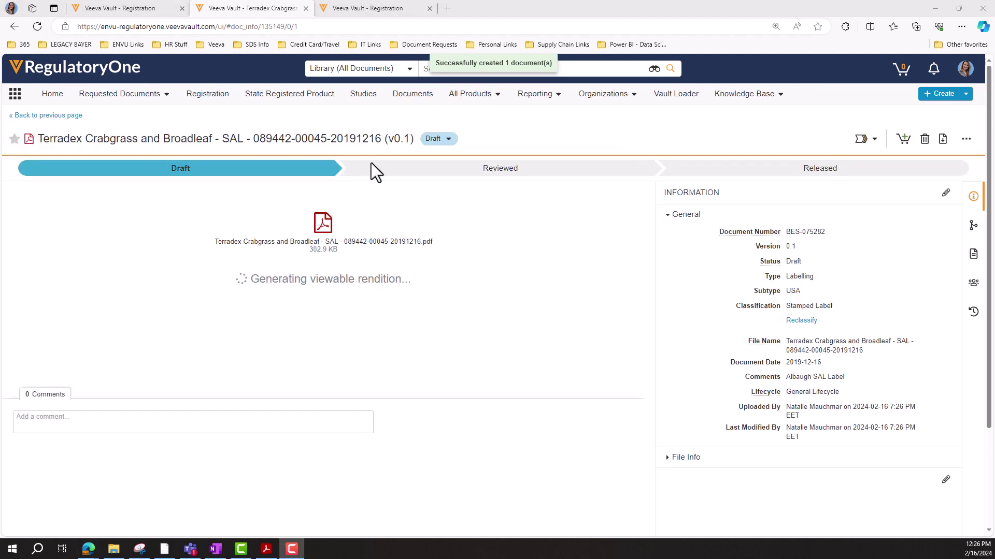
- Change the state of the uploaded stamped label document to Released
left_click(448, 139)
left_click(451, 154)
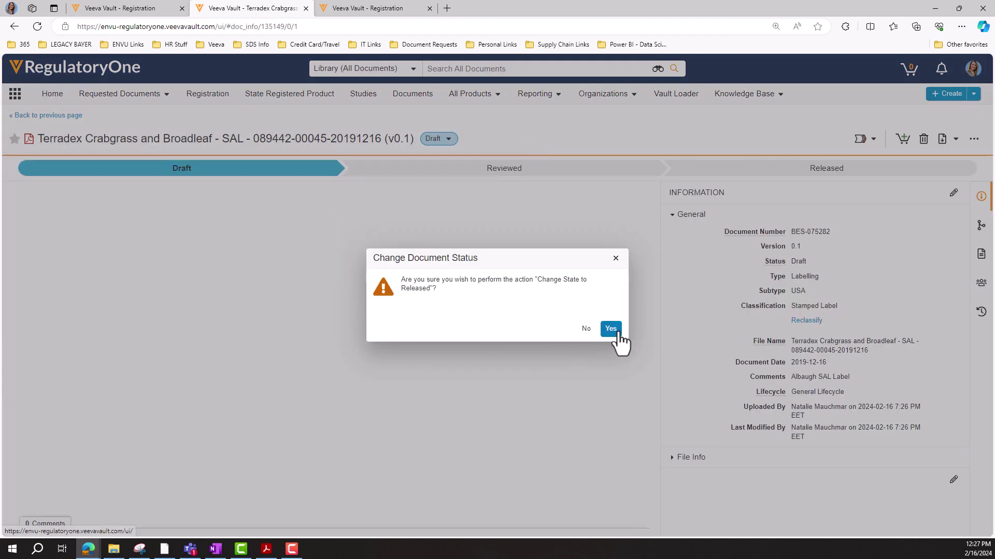
left_click(613, 329)
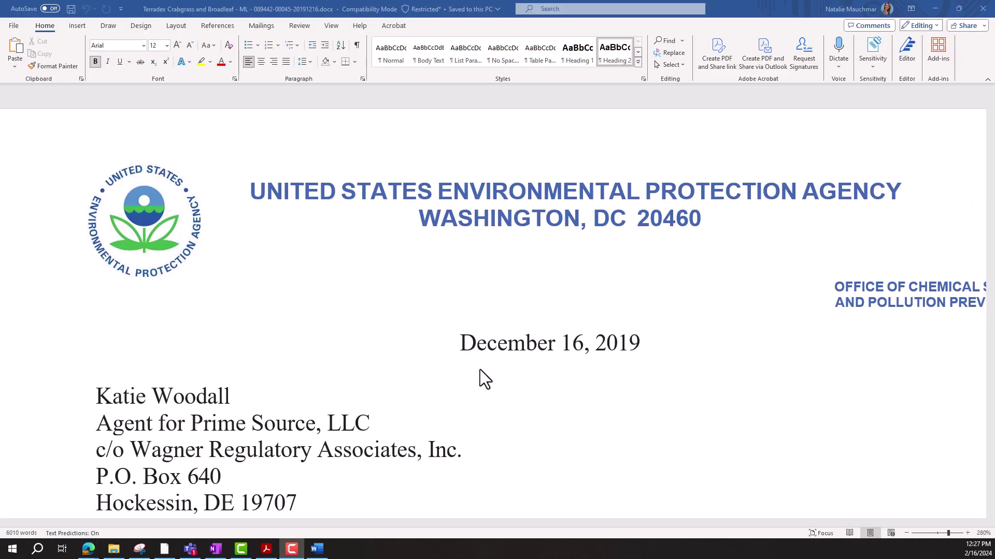
- Switch to the master label document in Word and delete the EPA cover letter, up to Enclosure, so it starts with the label
left_click(298, 161)
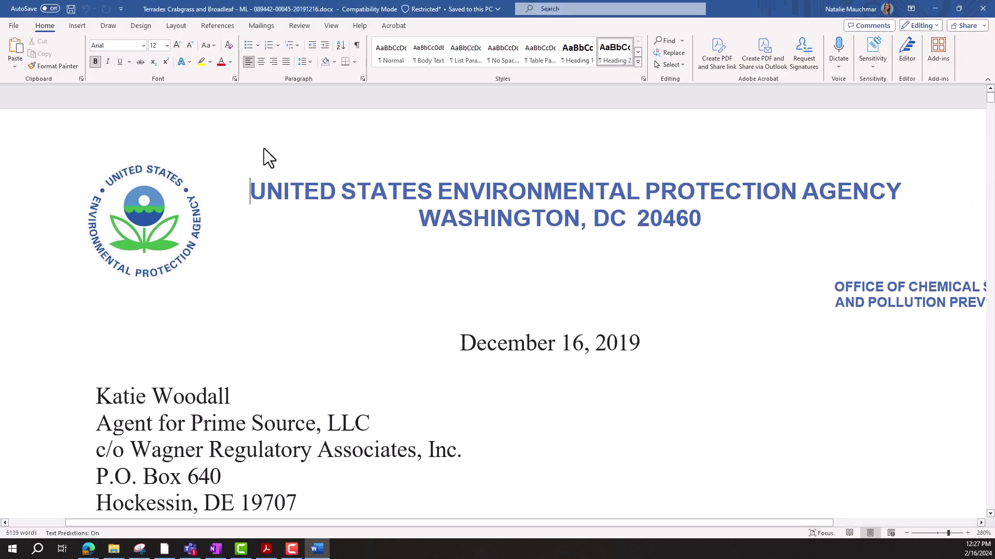
left_click(275, 157)
key("ctrl+a")
scroll(391, 311, "down", 20)
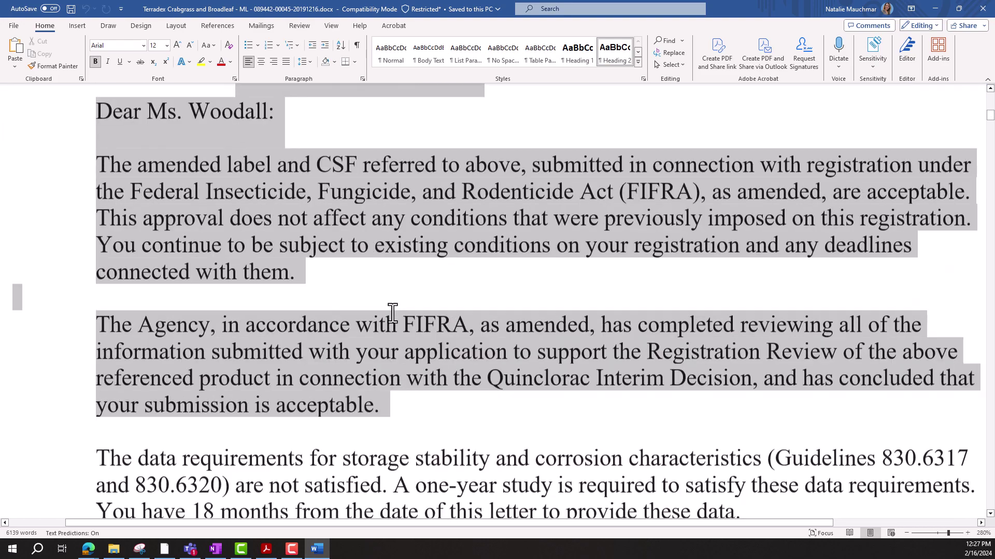
scroll(392, 312, "down", 20)
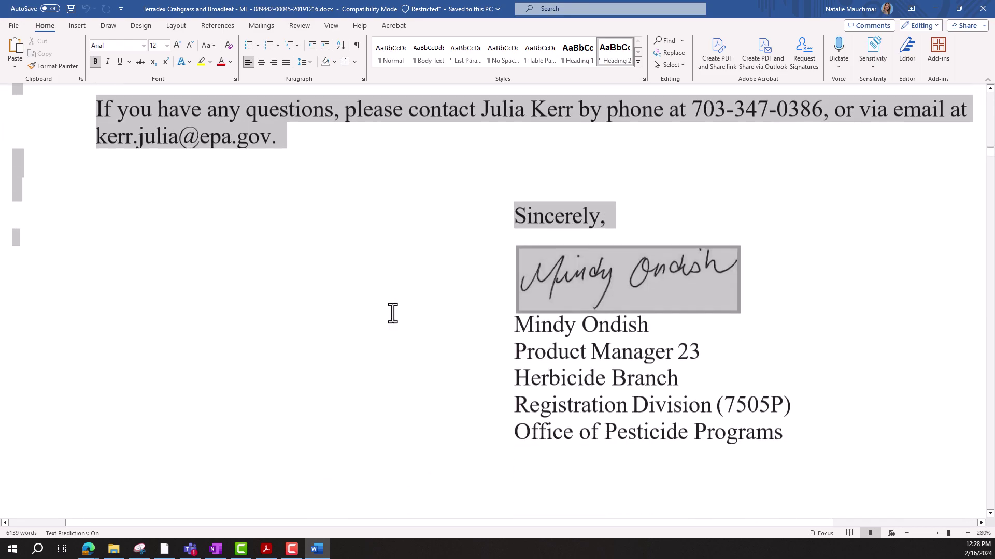
key("ctrl+v")
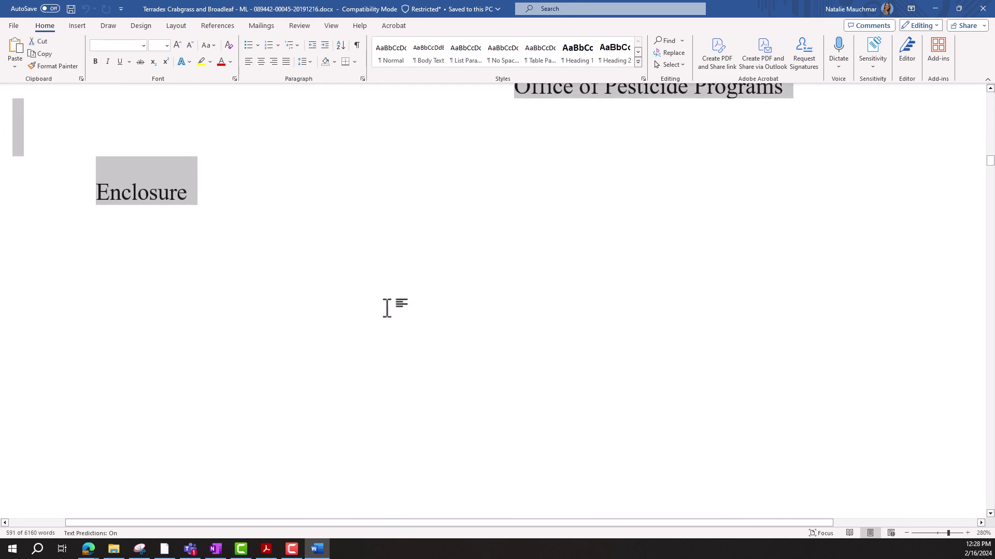
scroll(342, 290, "up", 3)
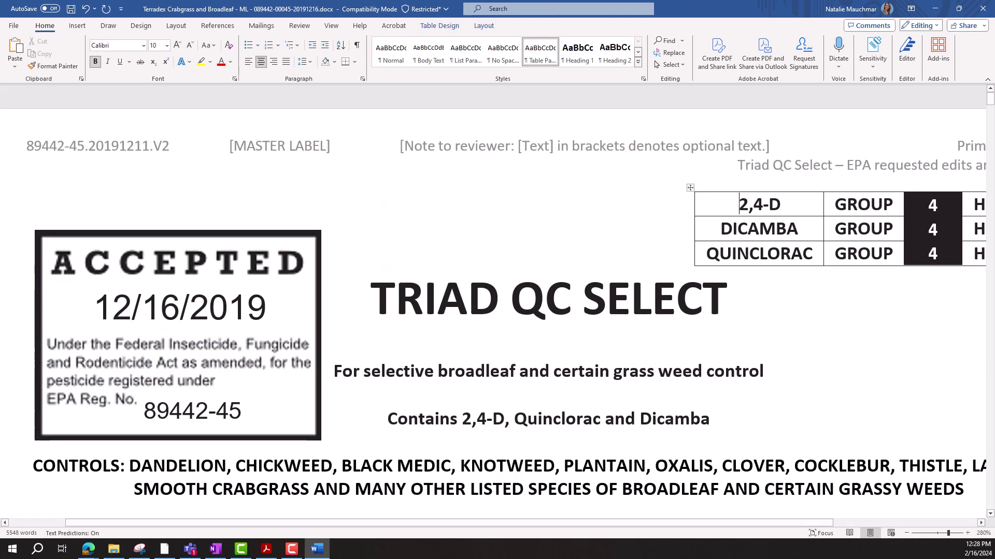
left_click(71, 9)
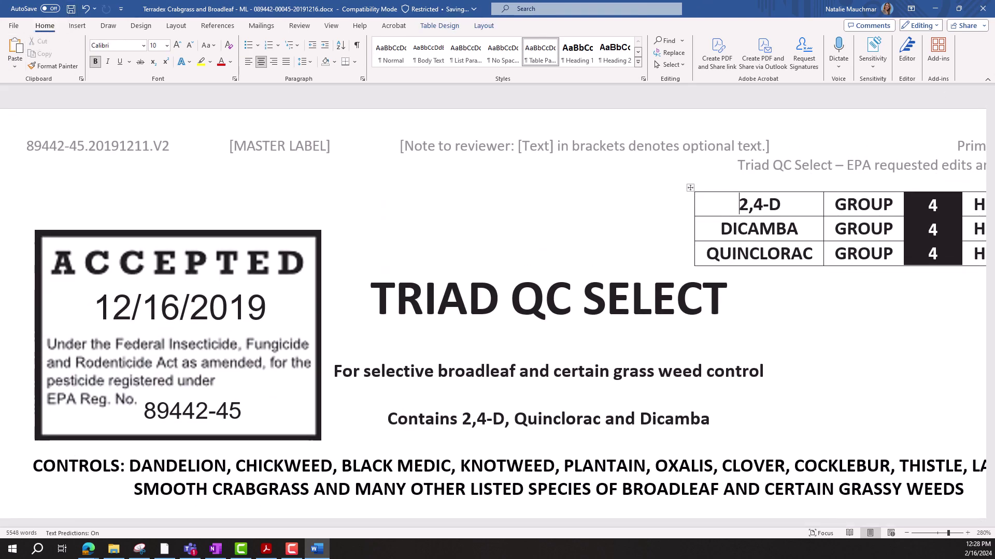
left_click(981, 9)
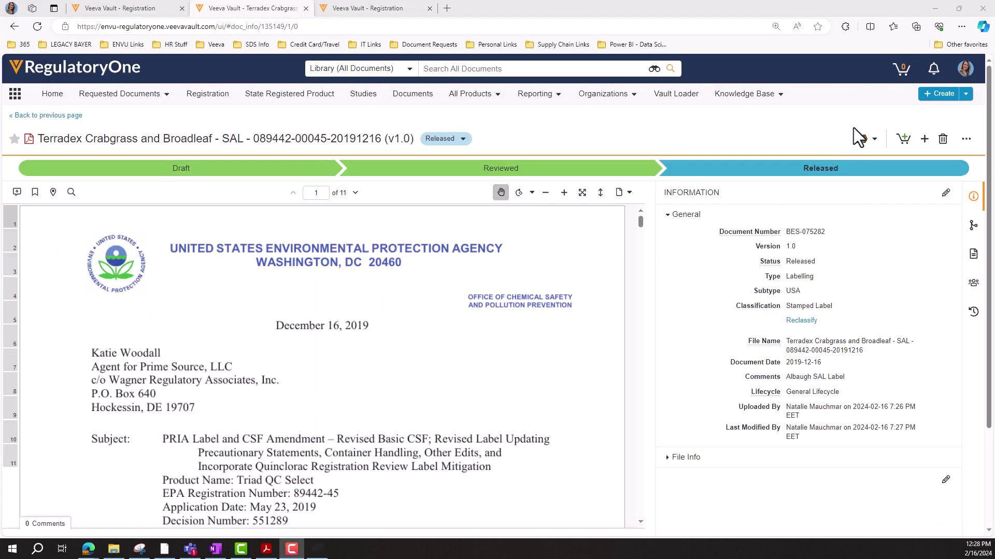
left_click(930, 96)
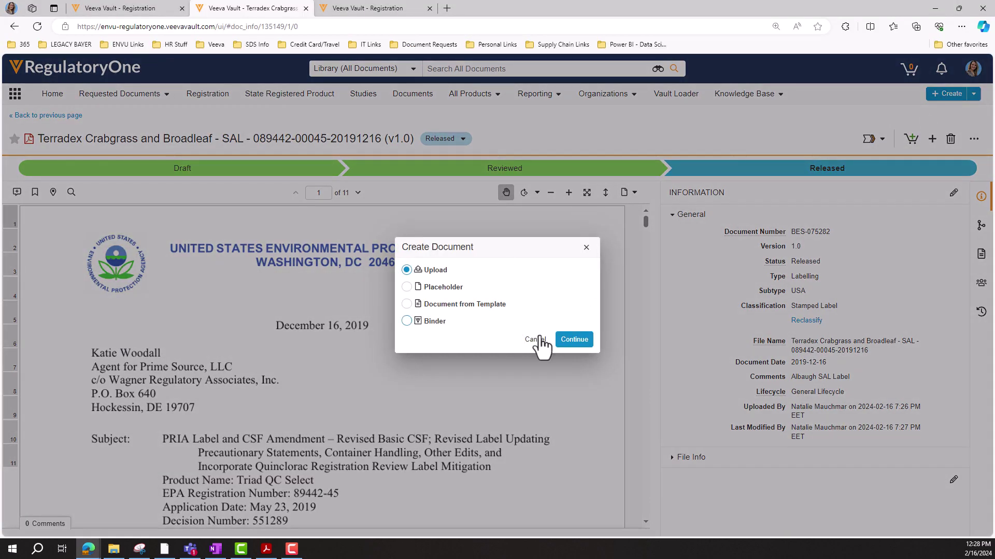
left_click(573, 339)
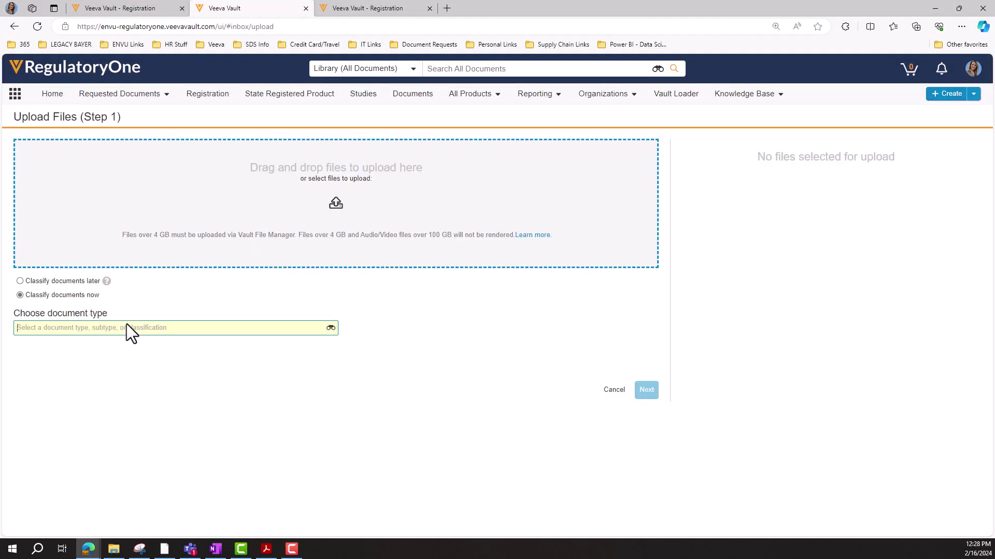
left_click(114, 550)
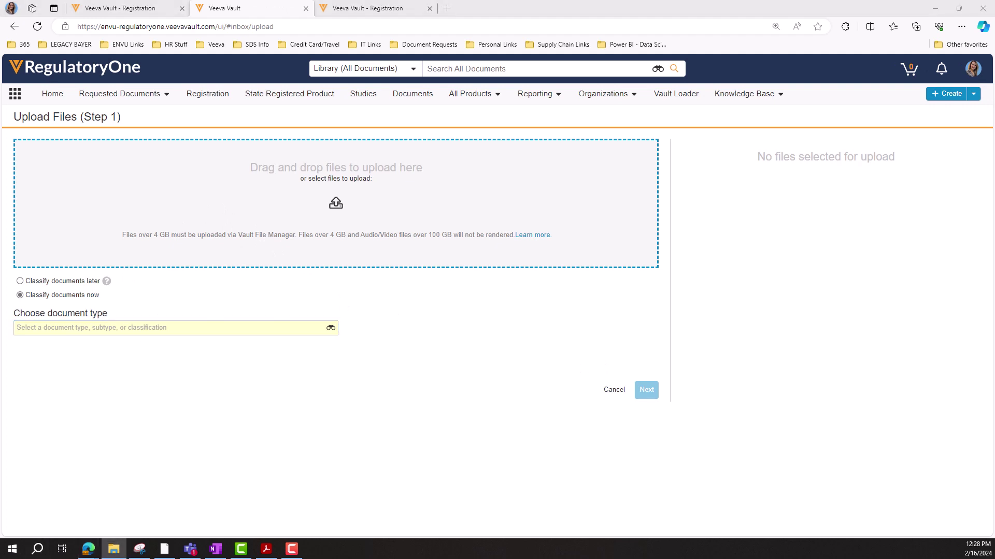
left_click_drag(544, 181, 410, 188)
left_click(195, 327)
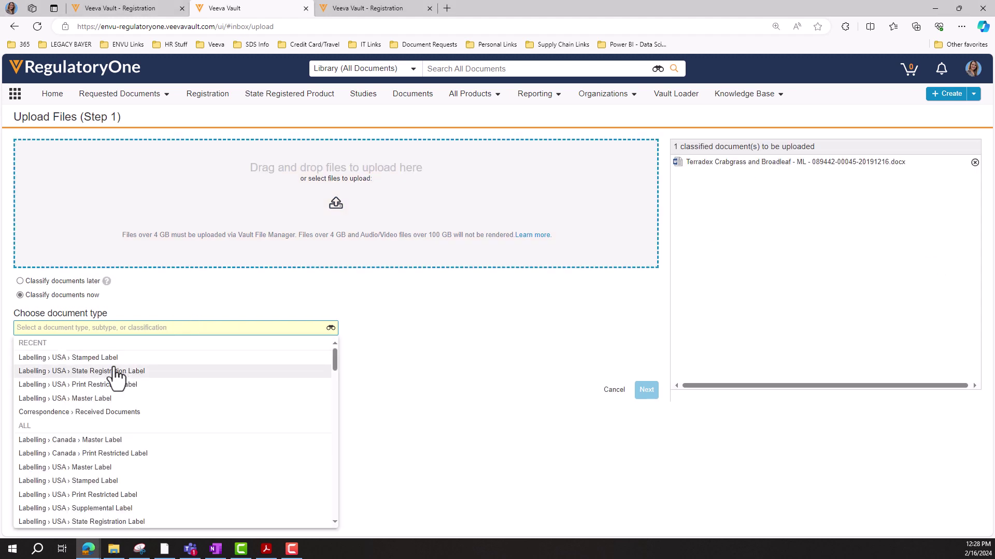
left_click(96, 398)
left_click(646, 393)
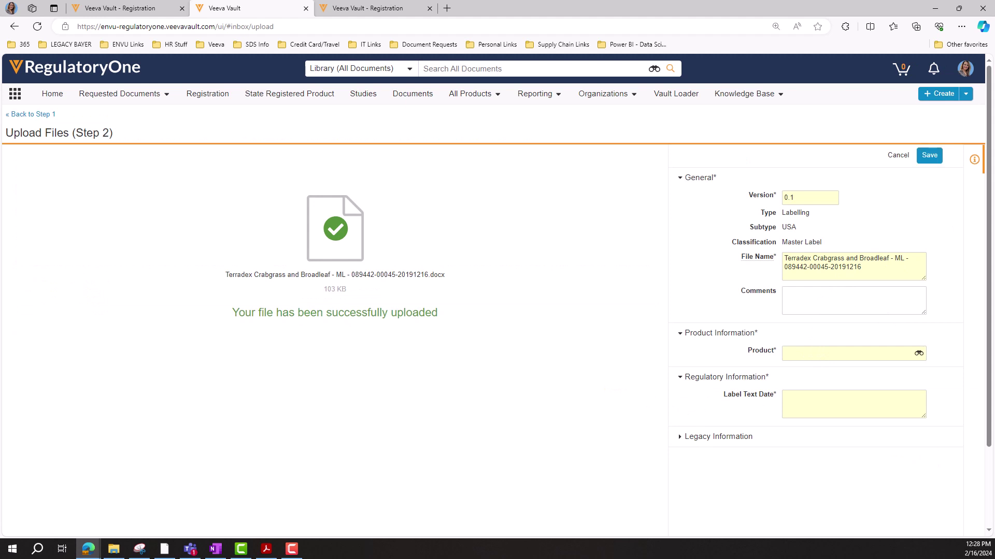
- Copy product line 108D00000024 from the regulatory action as the master label's product, set the label text date to 12/16/2019, and save the document
left_click(120, 11)
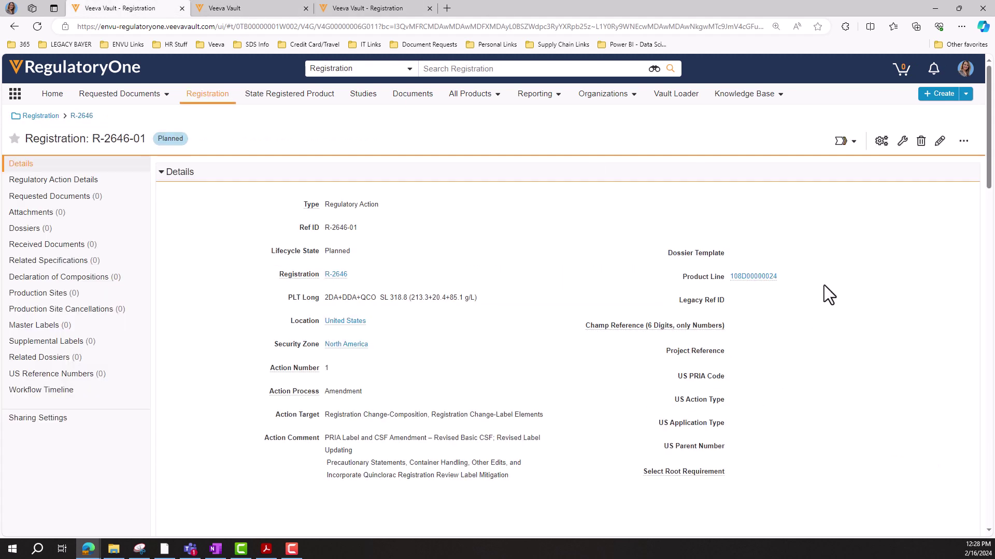
left_click_drag(777, 276, 735, 274)
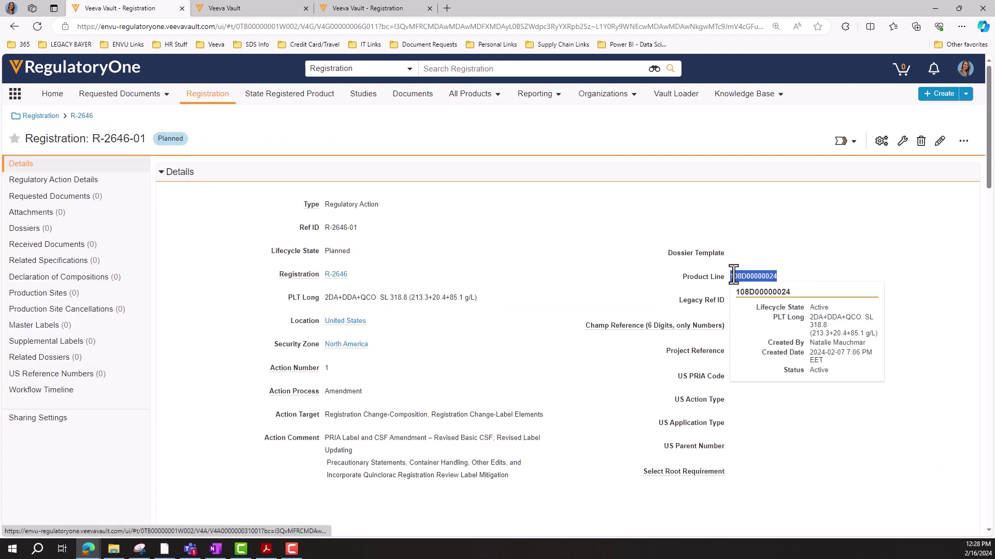
left_click(258, 8)
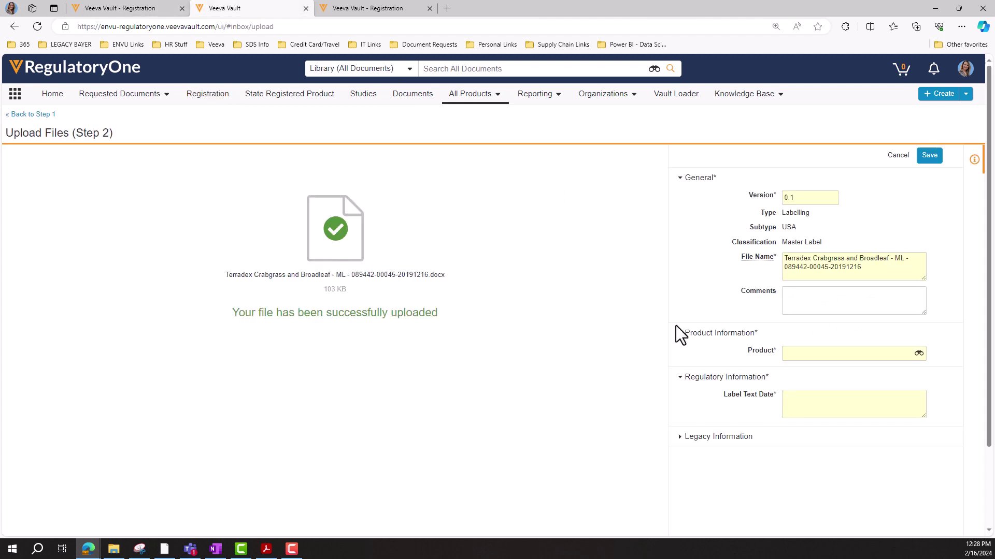
left_click(845, 356)
type("108D00000024")
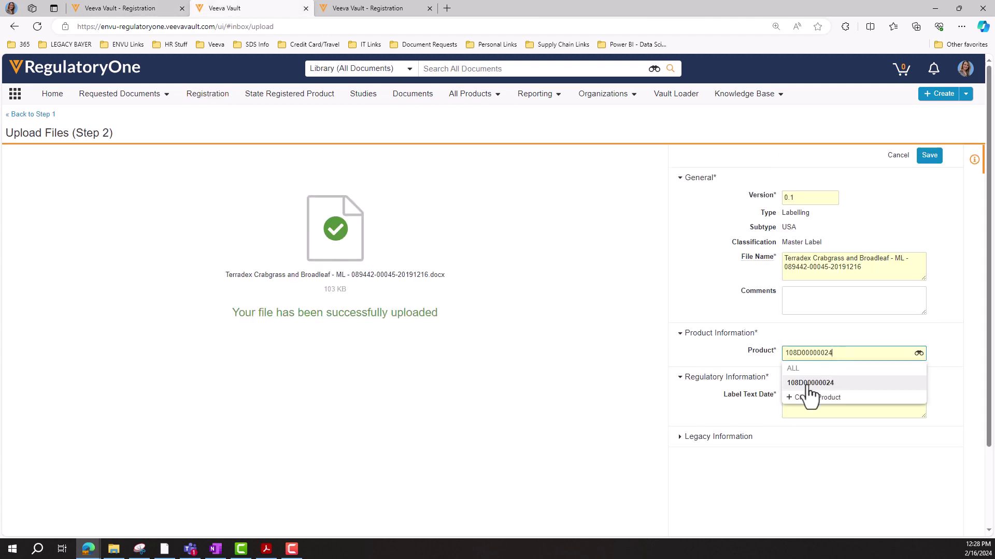
left_click(808, 386)
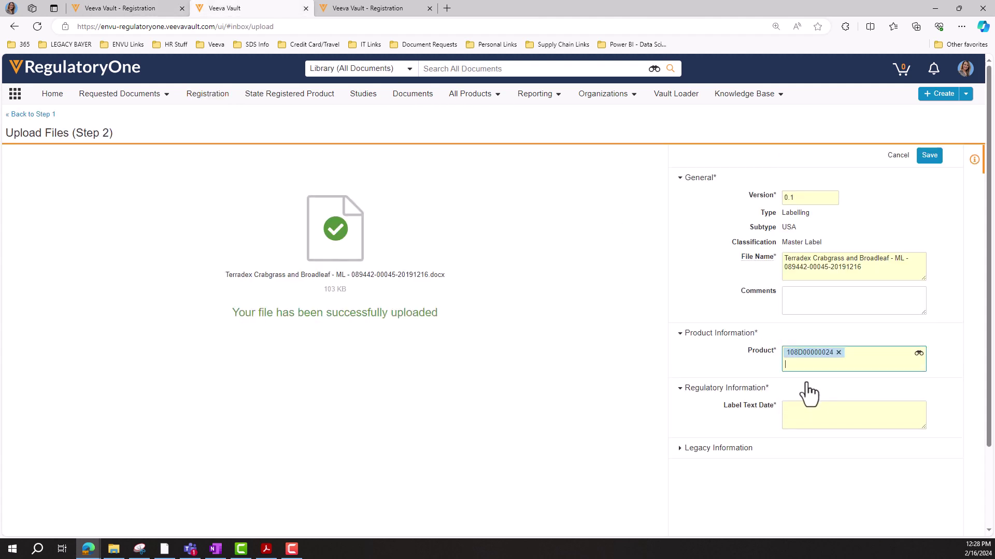
left_click(865, 415)
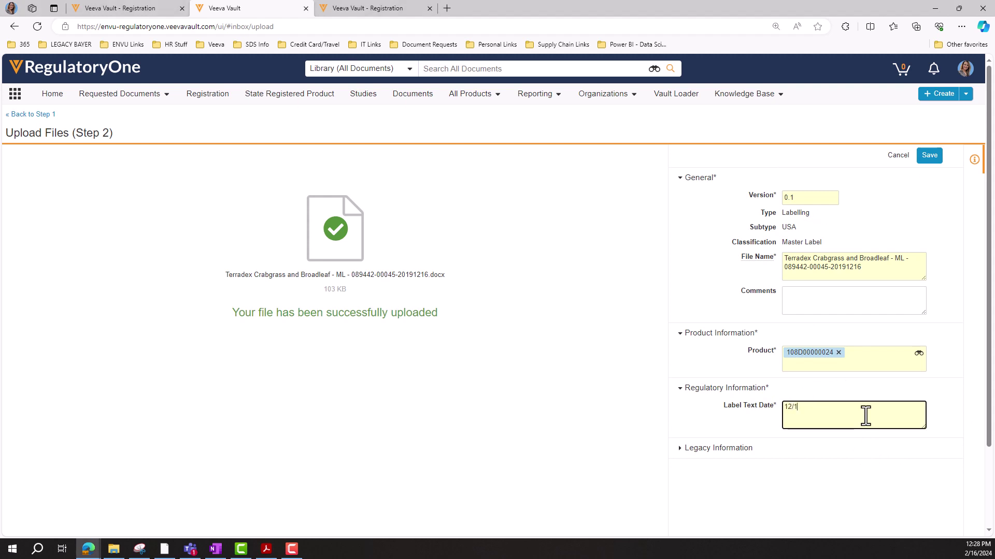
type("12/16/2019")
left_click(929, 156)
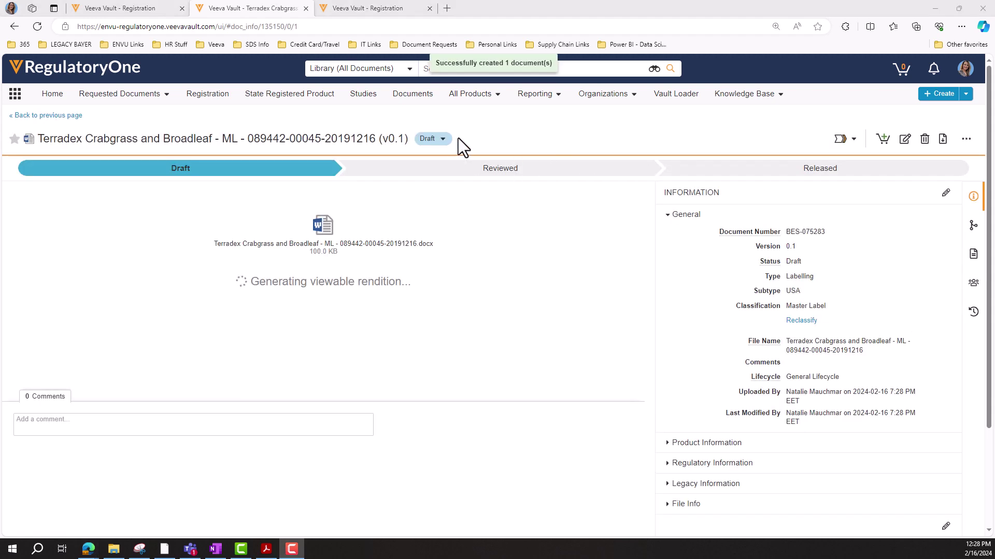
- Change the state of the uploaded master label document to Released
left_click(444, 141)
left_click(443, 165)
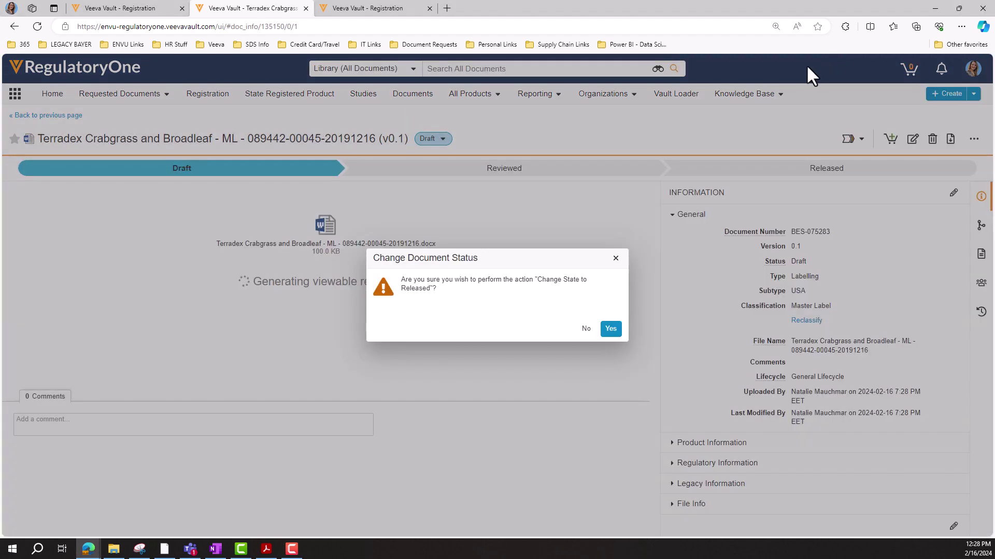
left_click(616, 331)
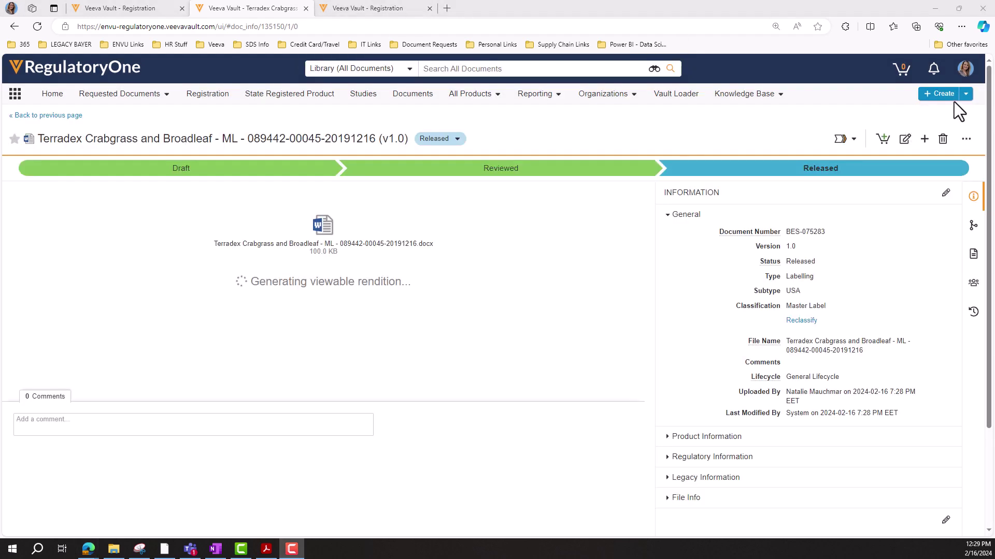
- Upload 89442-45-101563.20231101.Form 8570-5 (Terradex CnB) PIN PUNCH.pdf as a new document classified as Correspondence > Received Documents
left_click(966, 94)
left_click(918, 108)
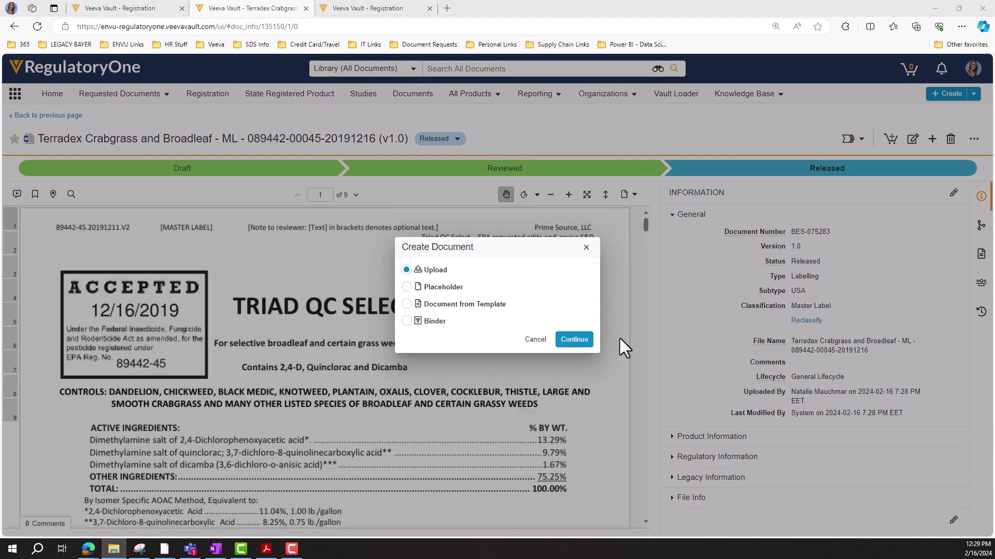
left_click(573, 339)
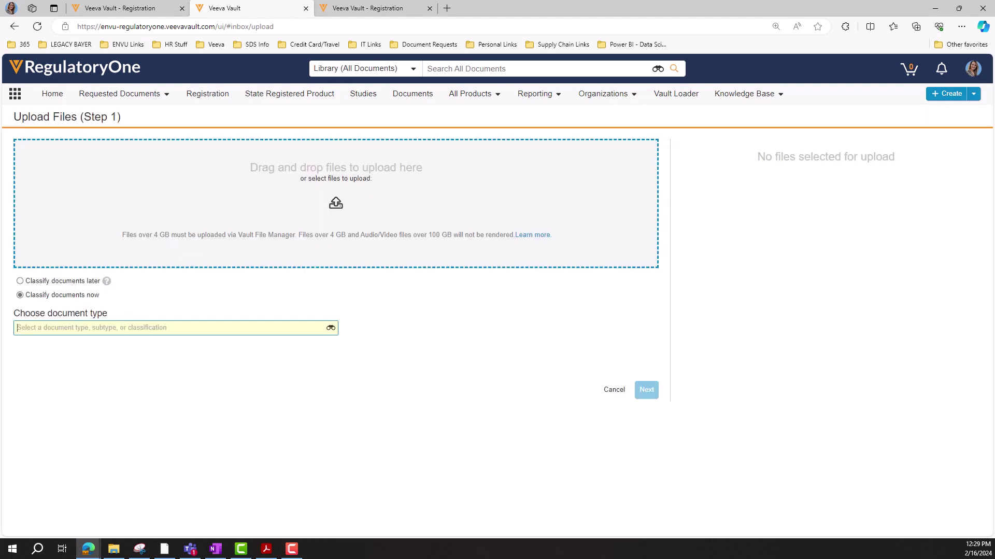
left_click_drag(442, 262, 366, 215)
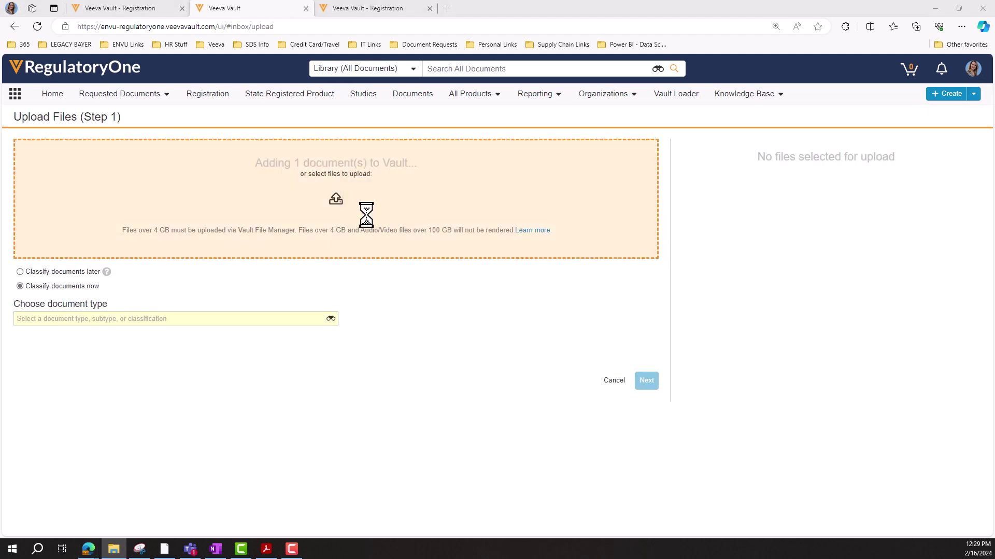
left_click(289, 326)
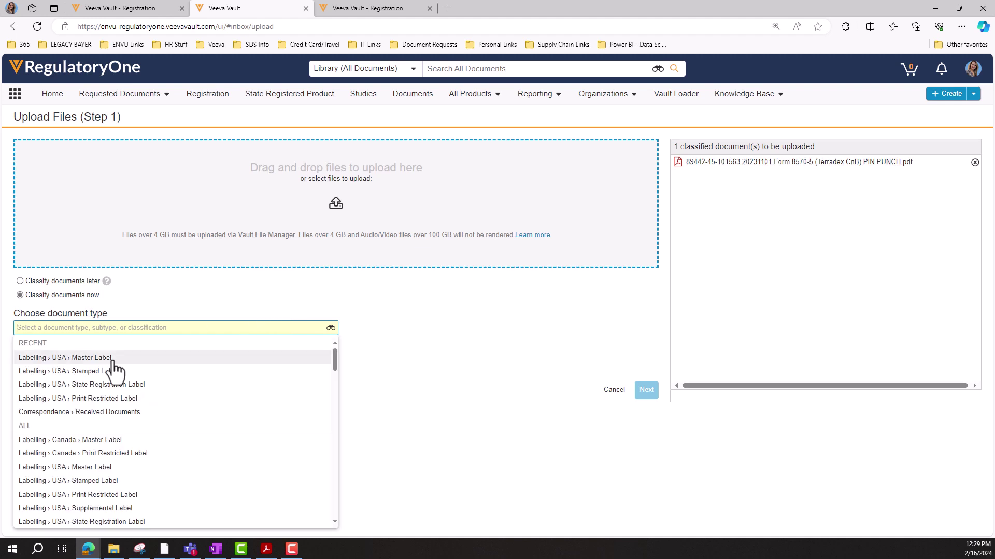
left_click(124, 412)
left_click(654, 393)
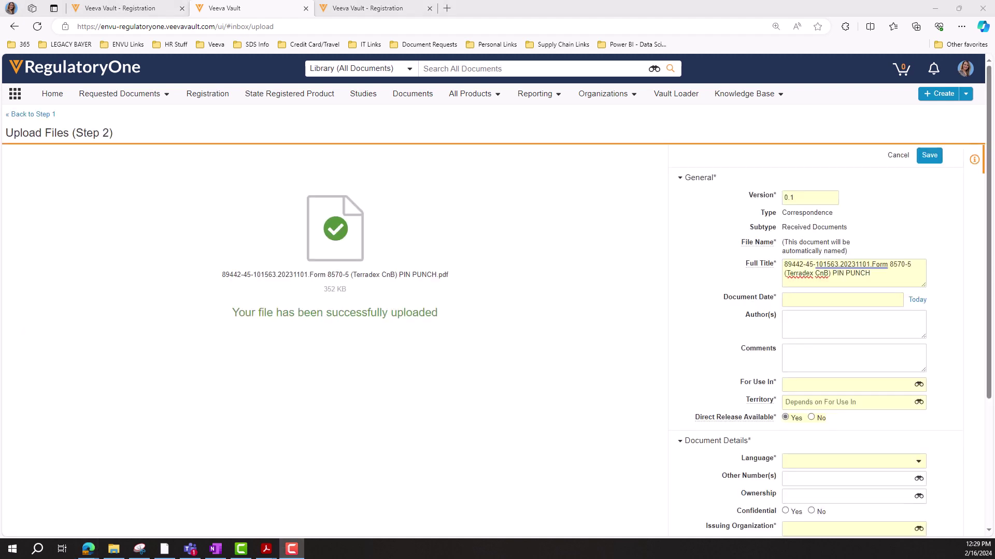
- Check the registrant's signature date in the Form 8570-5 PDF, and set the document date to 2023-11-01 and For Use In to Country
left_click_drag(843, 120, 401, 162)
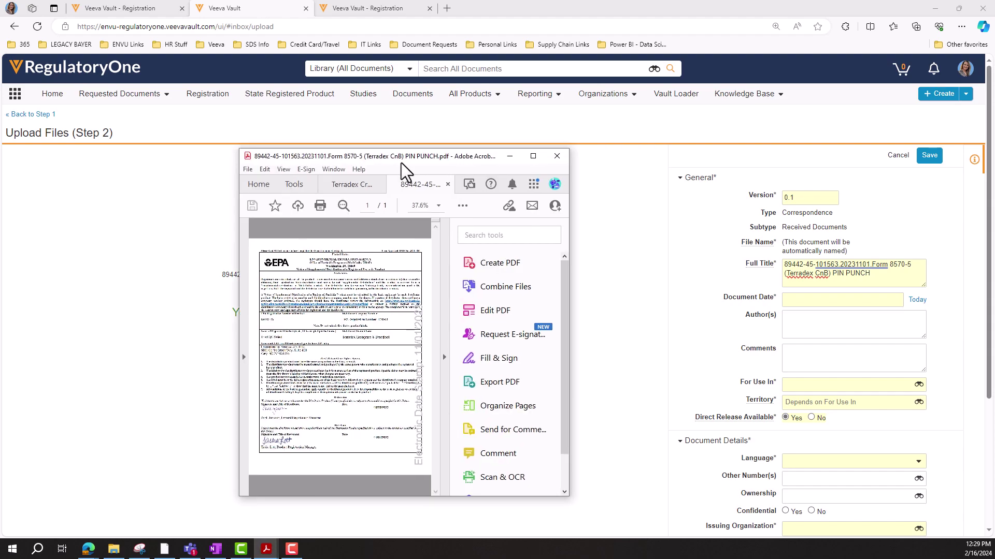
left_click(523, 156)
scroll(652, 495, "down", 10)
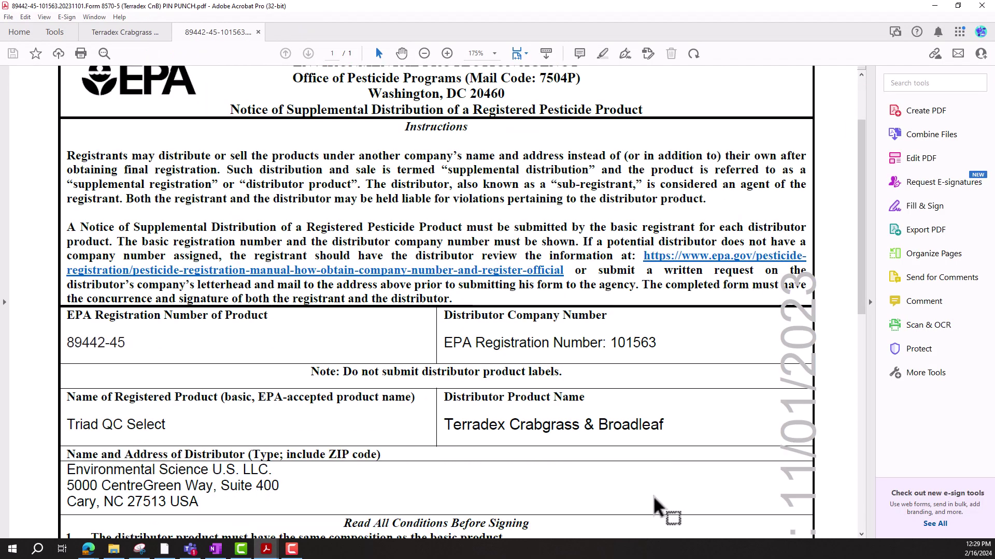
scroll(653, 495, "down", 1)
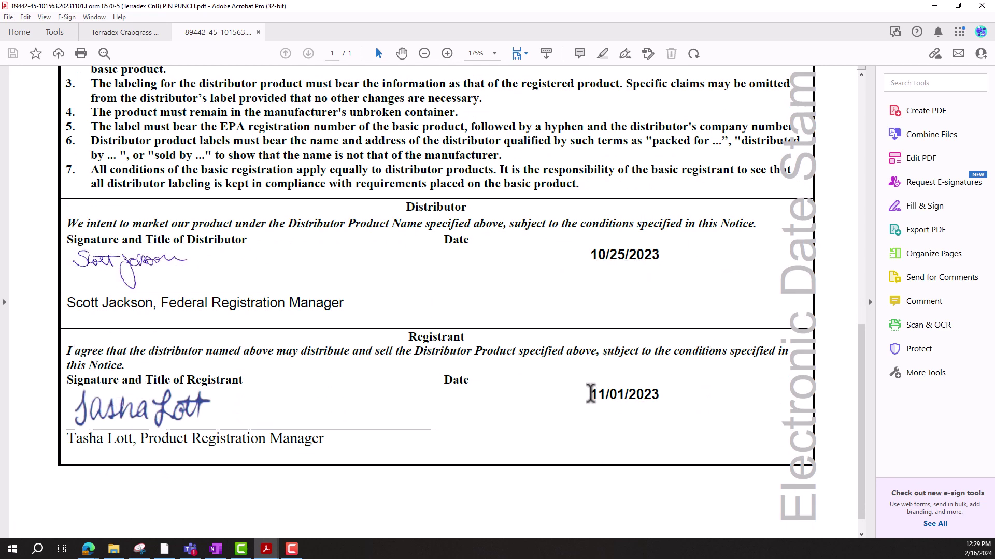
left_click_drag(590, 395, 676, 402)
left_click(644, 396)
left_click_drag(702, 5, 703, 0)
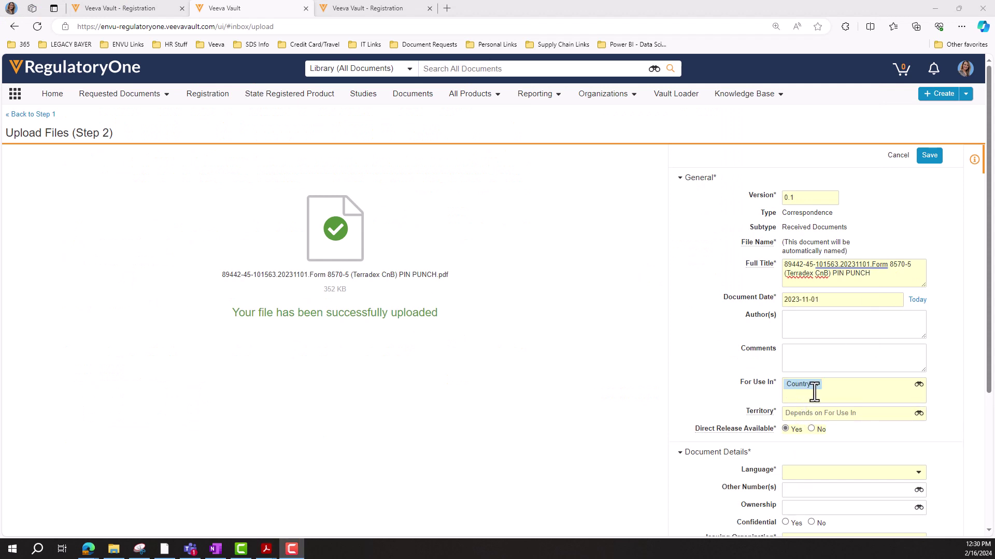
- Set the received document's territory to United States, language to English, and issuing organization to US EPA, Washington, DC, USA
left_click(806, 413)
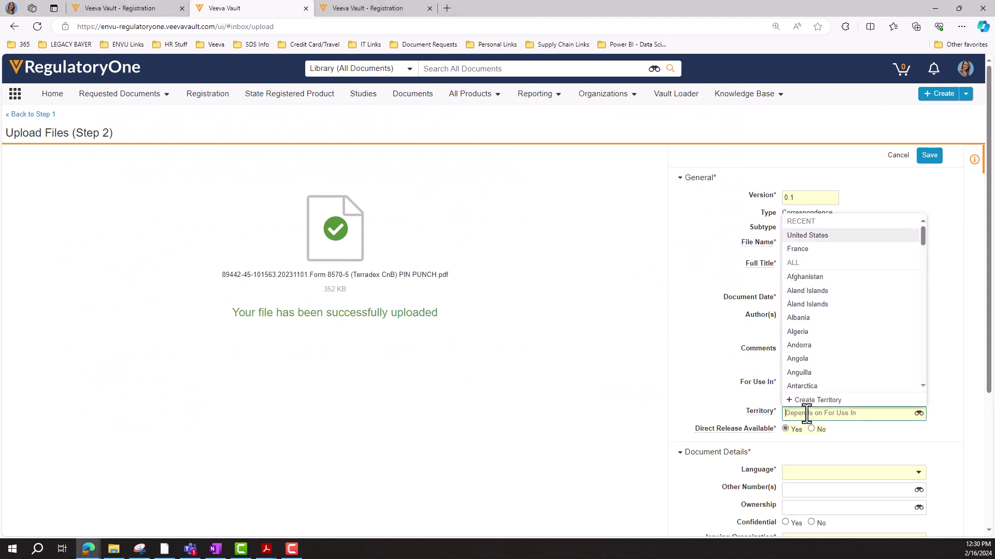
left_click(802, 235)
scroll(723, 374, "down", 4)
left_click(797, 278)
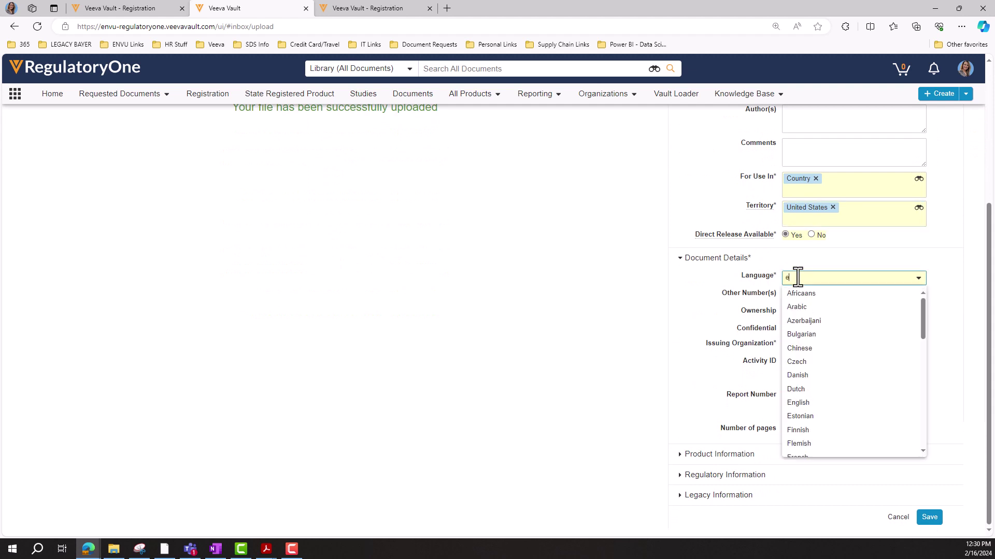
type("e")
left_click(796, 293)
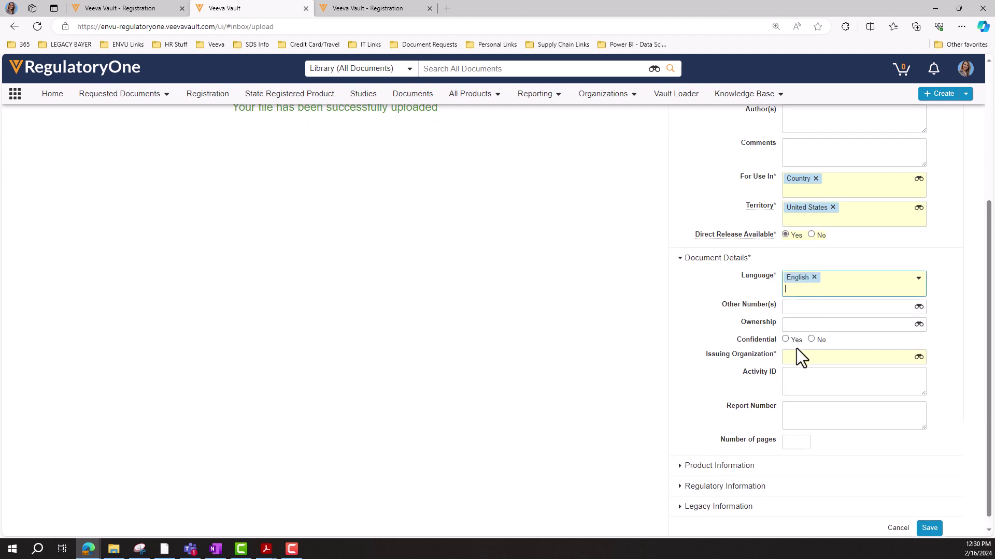
left_click(801, 356)
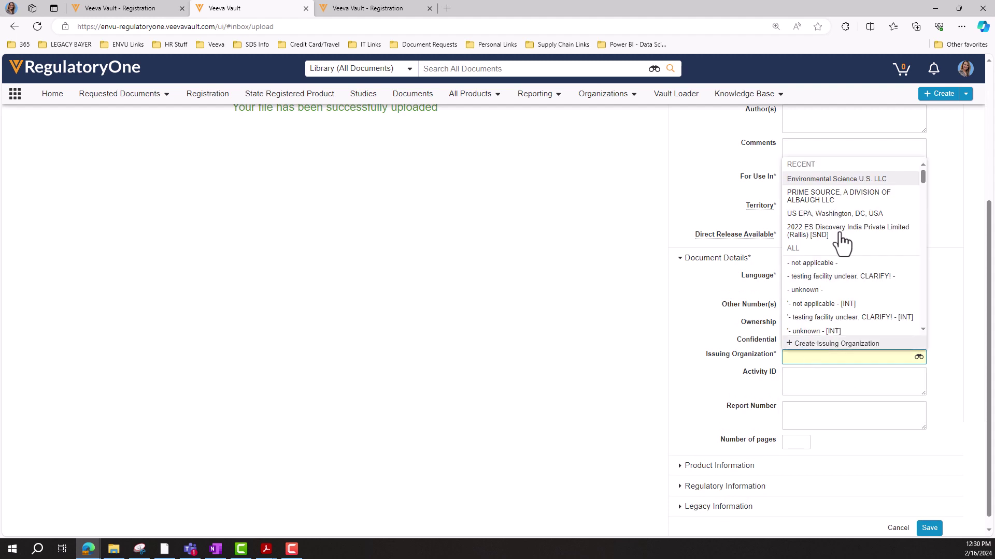
left_click(843, 214)
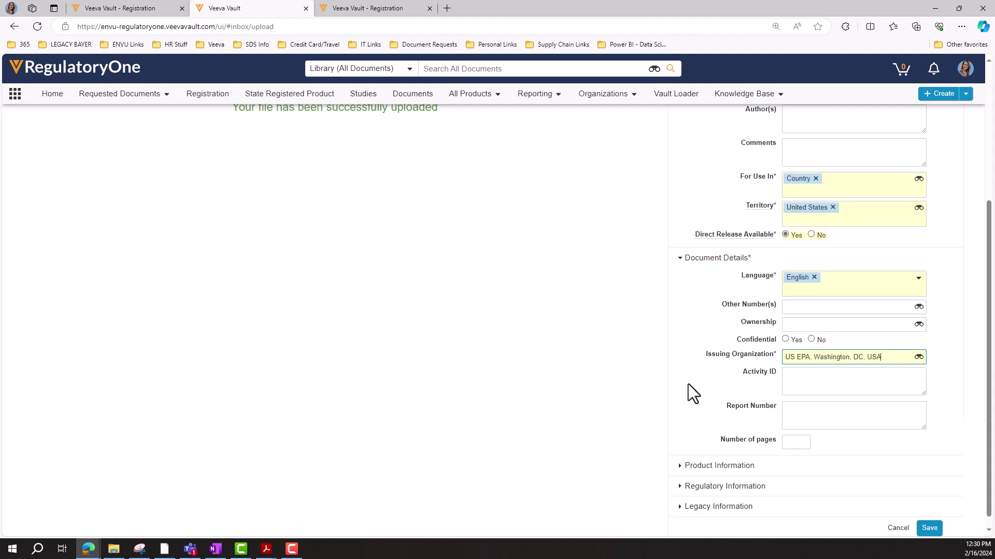
- Link the received document to regulatory action R-2646-01 and save it
left_click(676, 474)
scroll(676, 474, "down", 1)
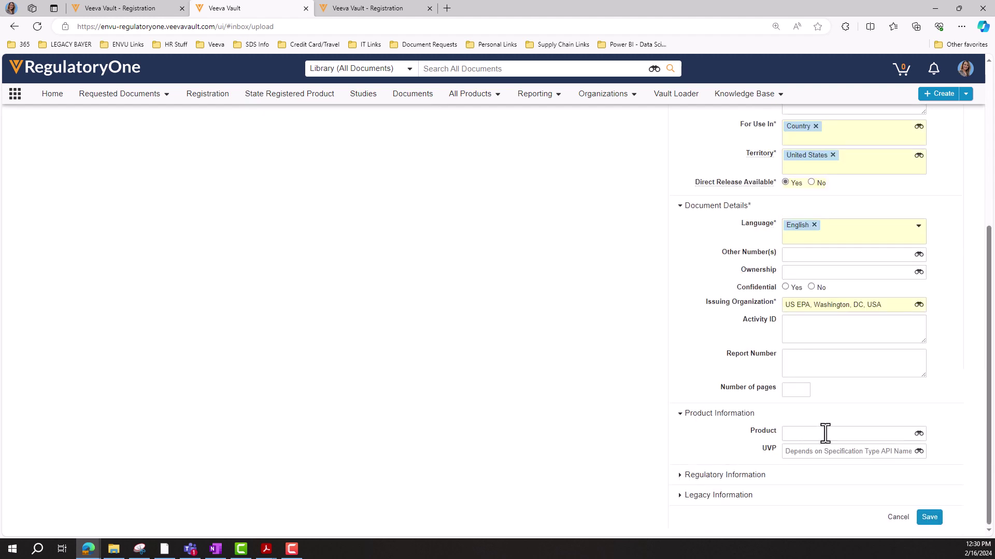
left_click(678, 476)
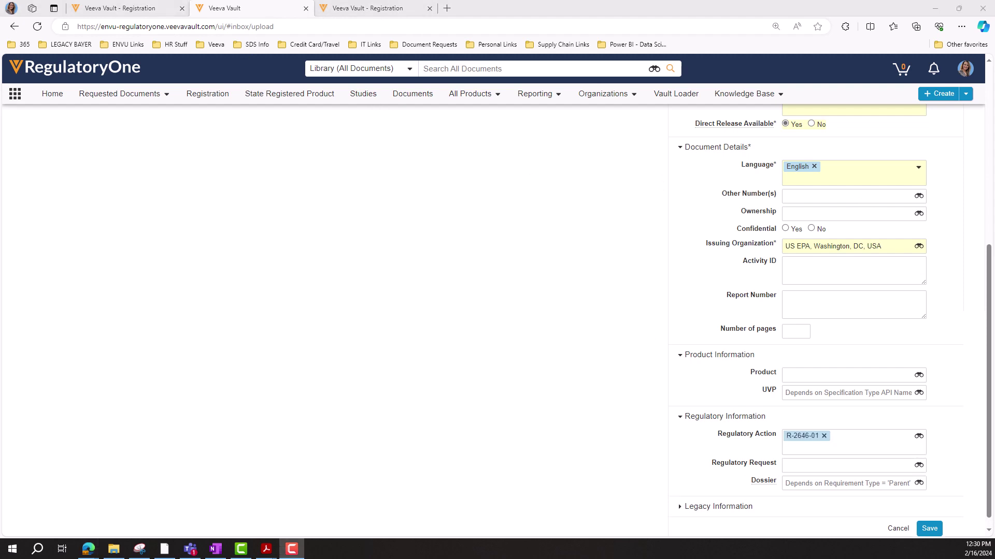
left_click(929, 529)
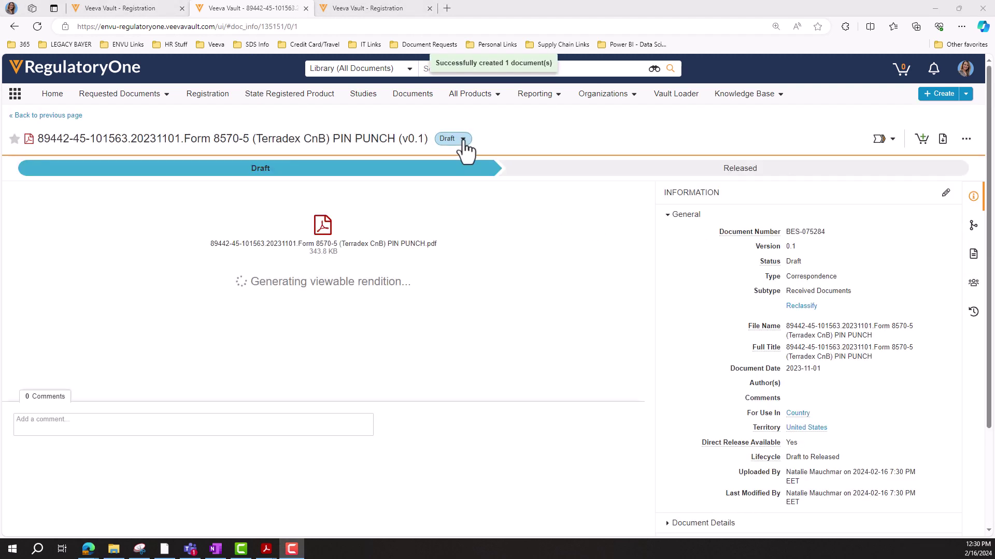
- Change the state of the Form 8570-5 document to Released
left_click(463, 140)
left_click(464, 153)
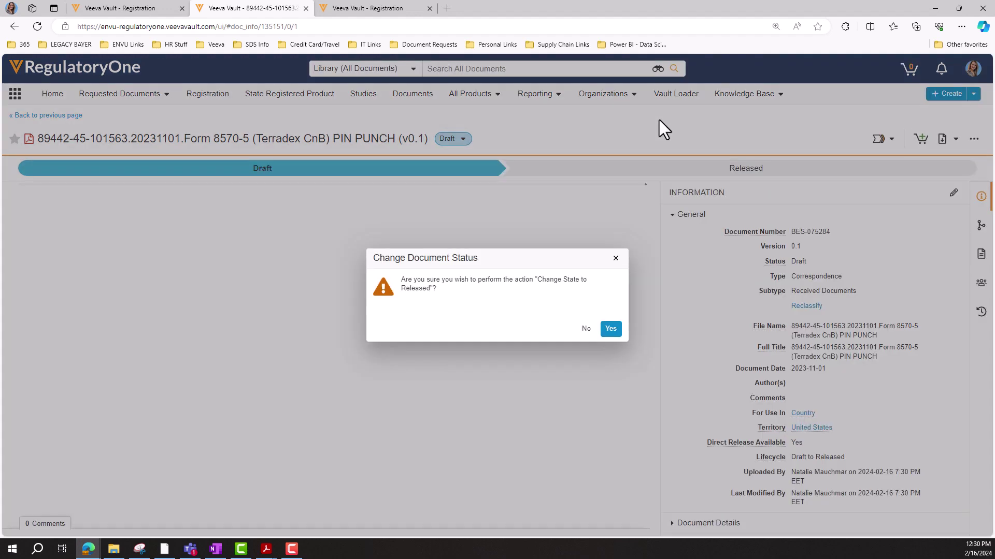
left_click(610, 329)
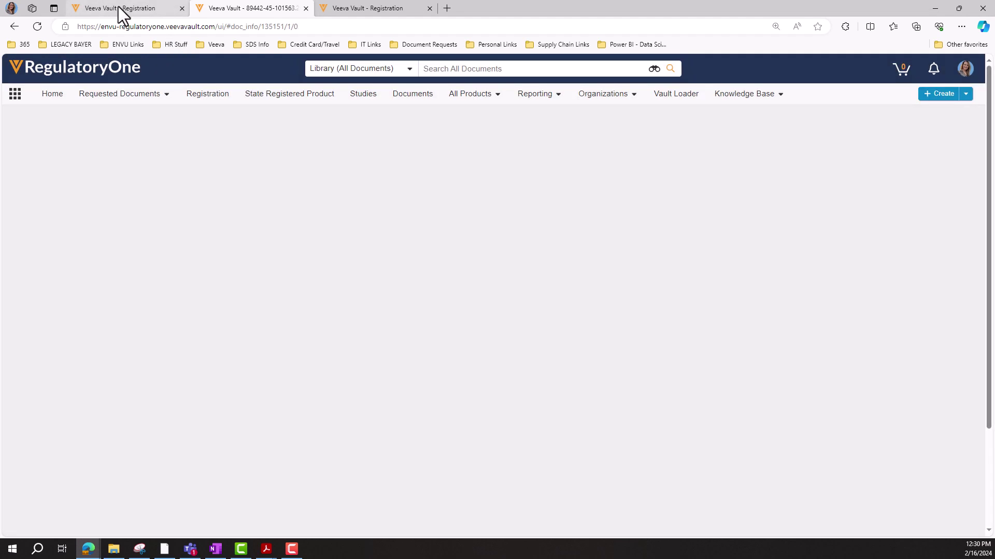
left_click(119, 7)
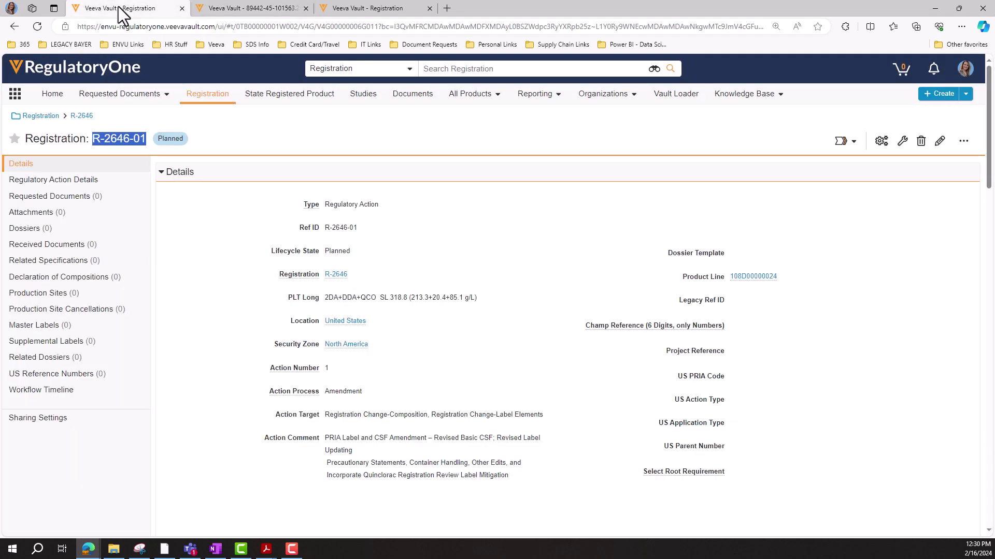
left_click(168, 298)
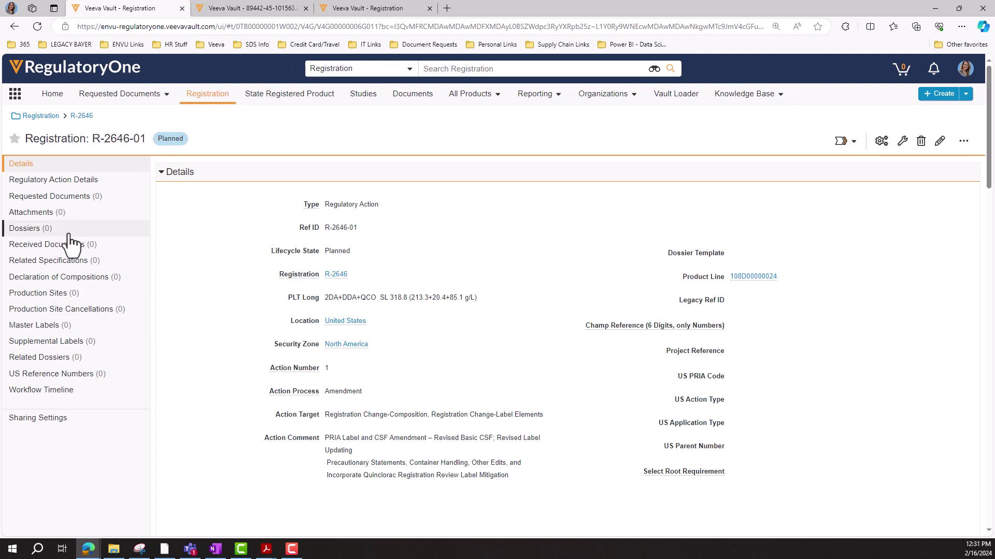
left_click(47, 330)
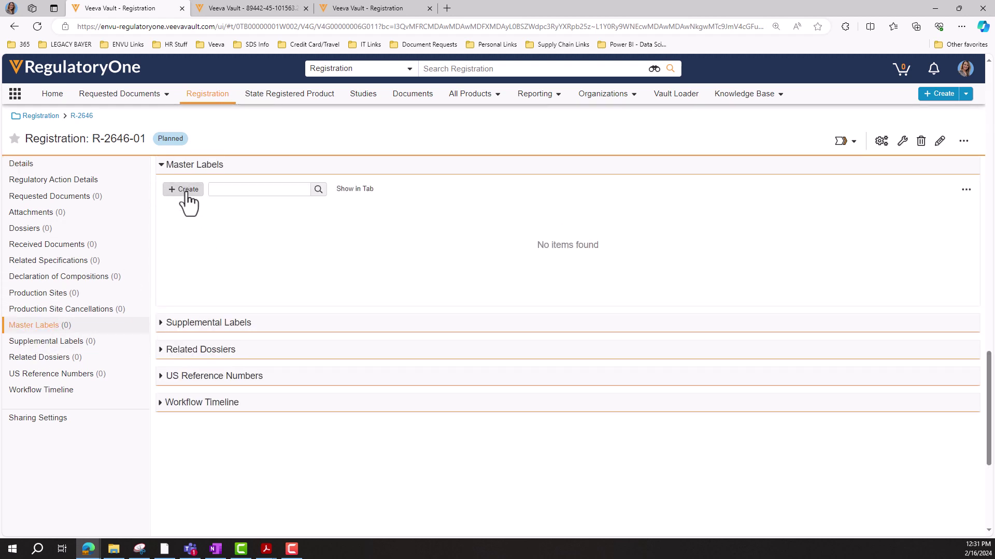
left_click(185, 191)
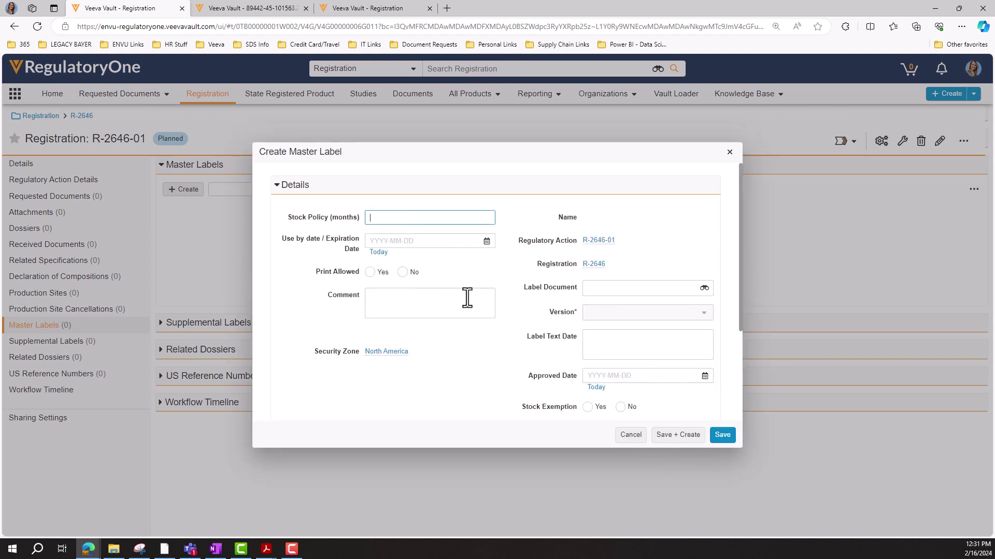
left_click(619, 288)
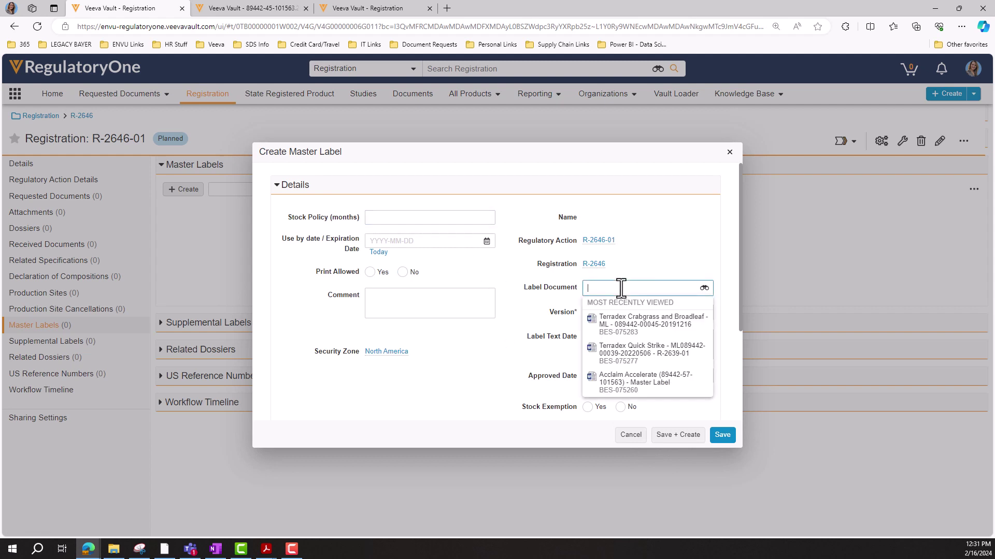
left_click(619, 324)
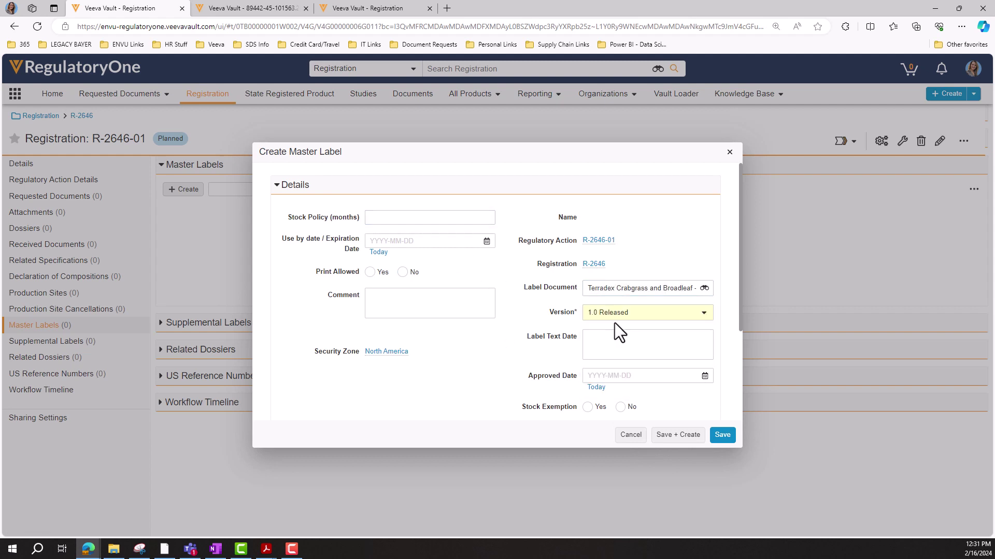
- Set the master label's label text date to 12/16/2019 and approved date to 2019-12-16, and save it
left_click(606, 349)
key("alt+Tab")
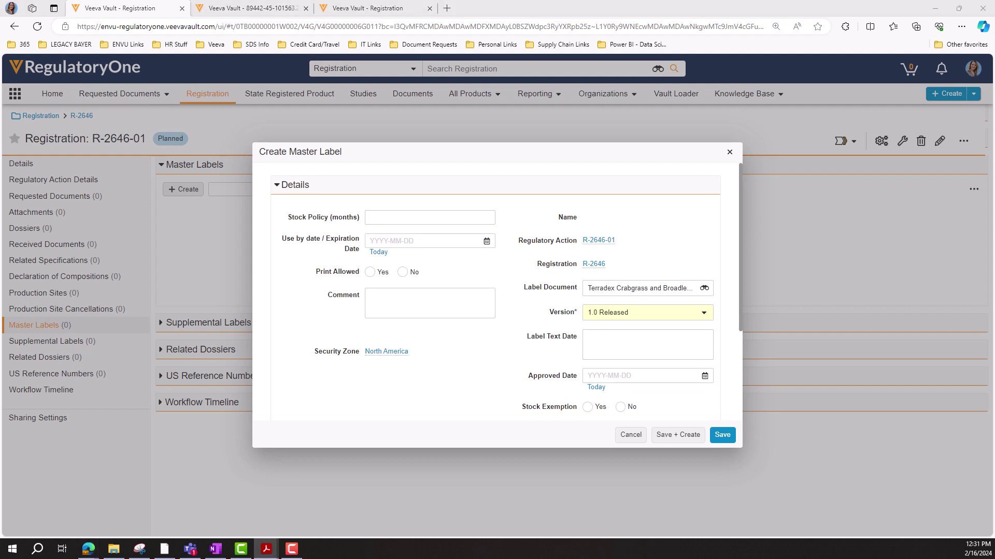
left_click(653, 343)
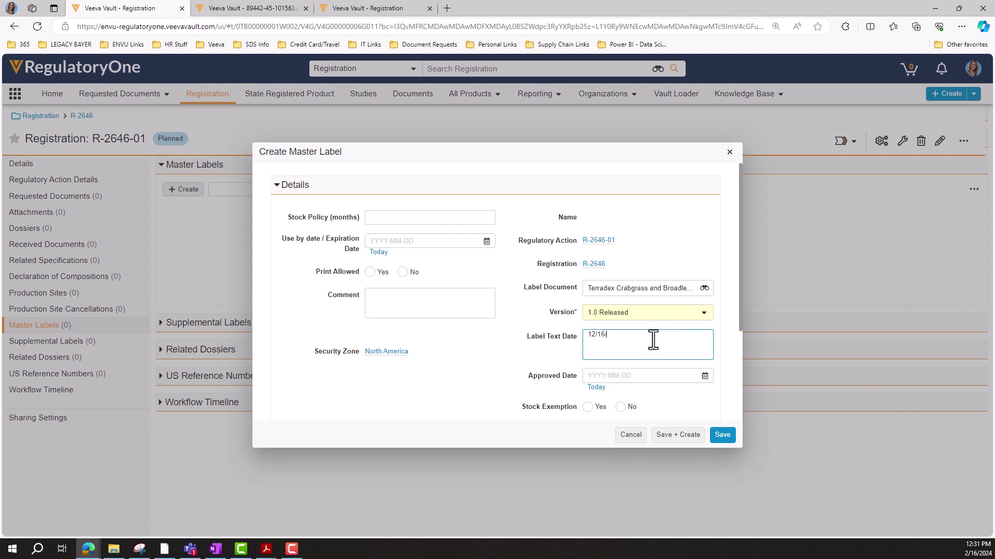
left_click(631, 375)
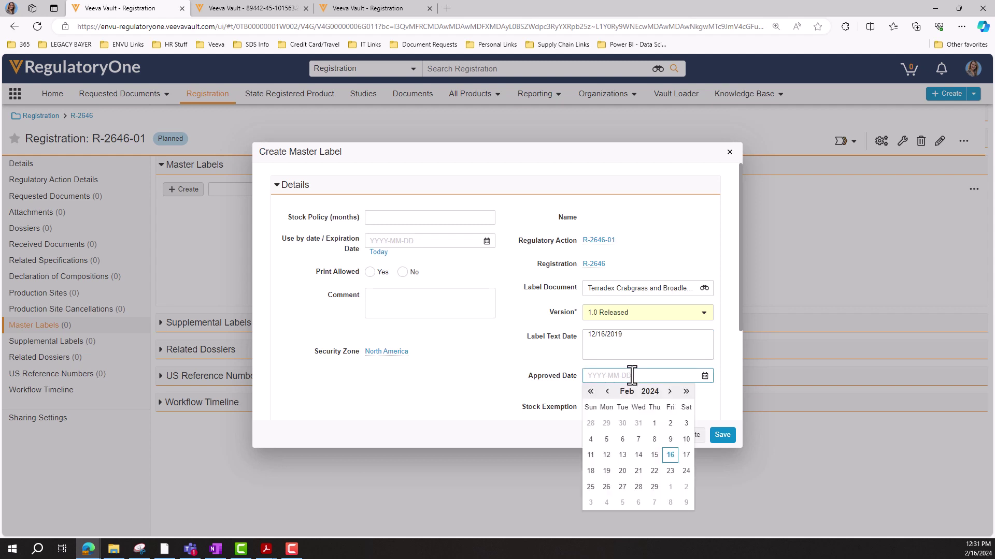
type("2019-12-16")
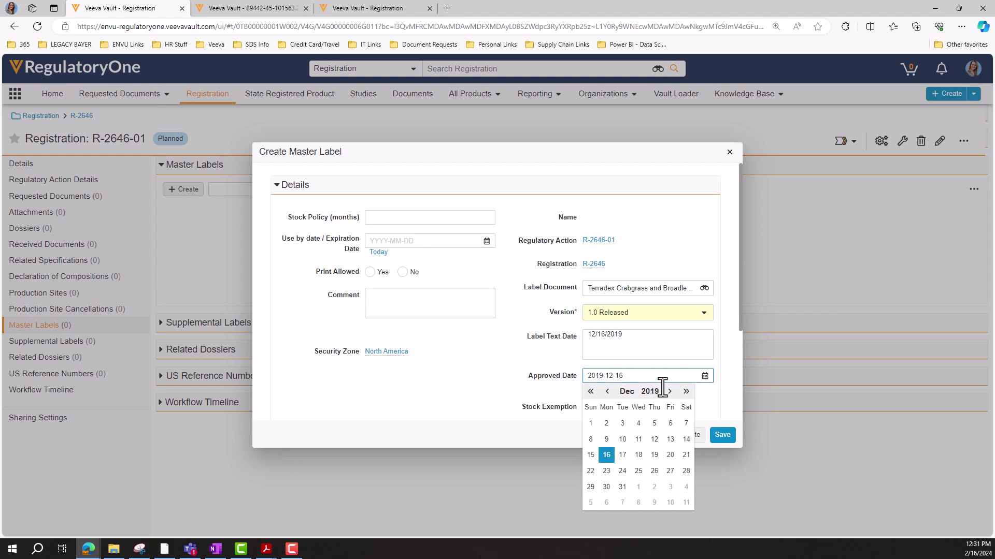
left_click(606, 454)
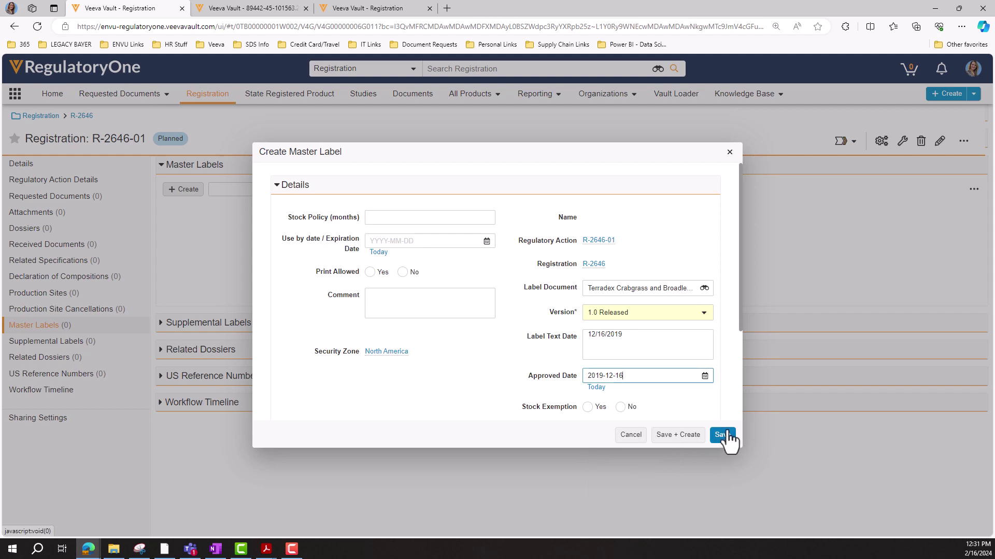
left_click(723, 436)
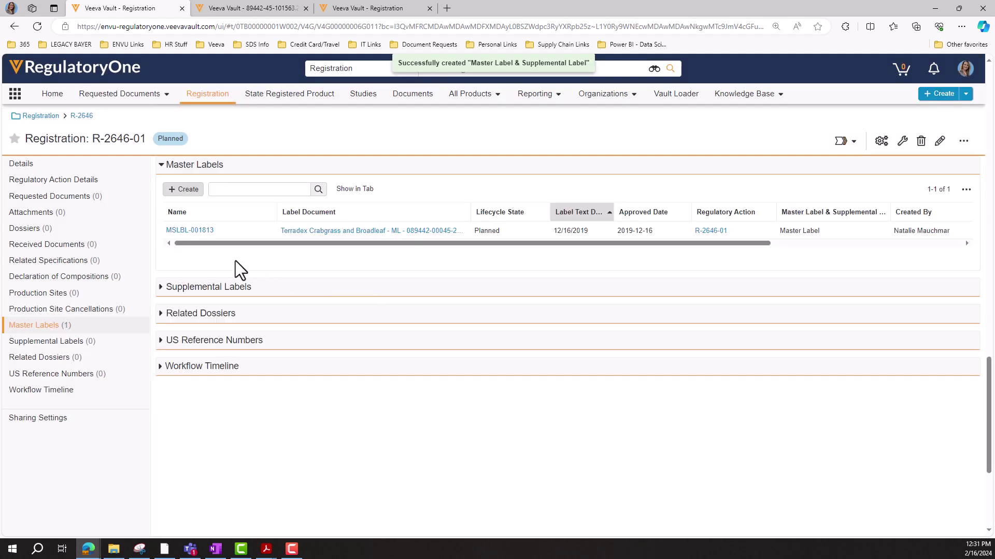
scroll(160, 280, "up", 2)
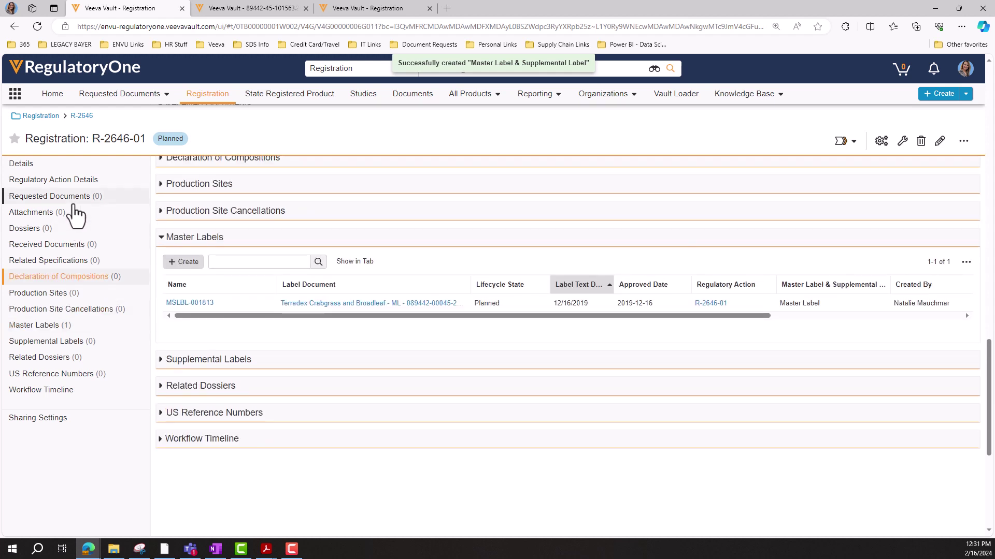
left_click(73, 244)
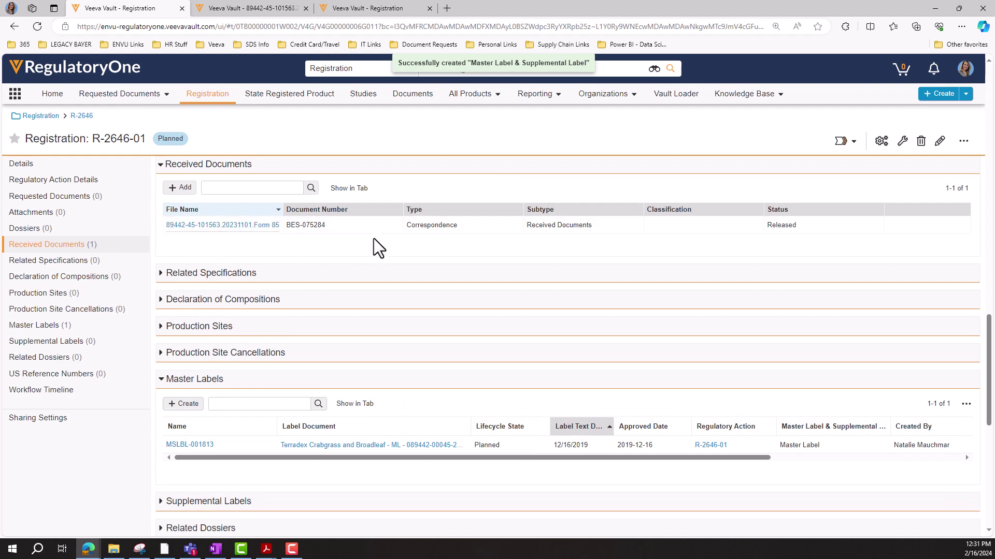
left_click(181, 188)
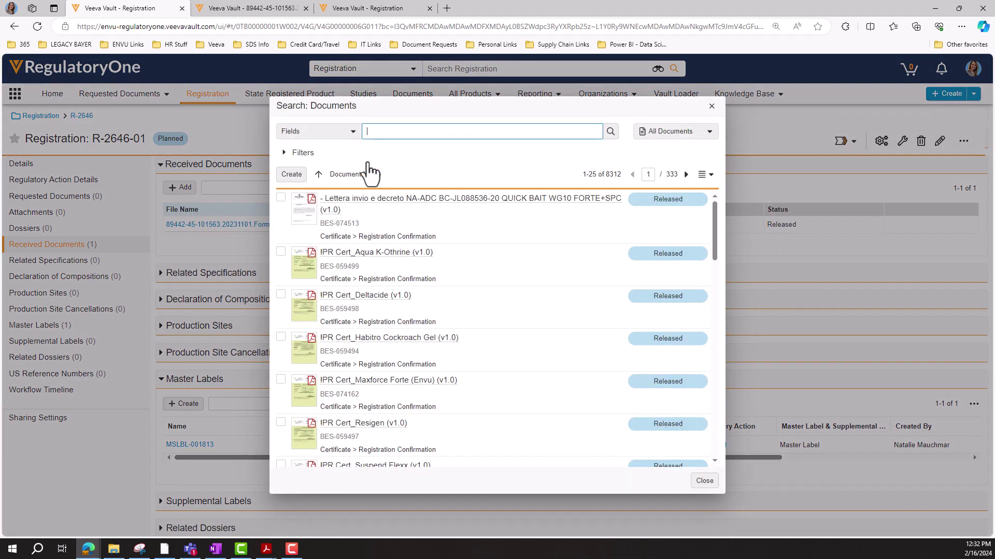
left_click(668, 133)
left_click(672, 160)
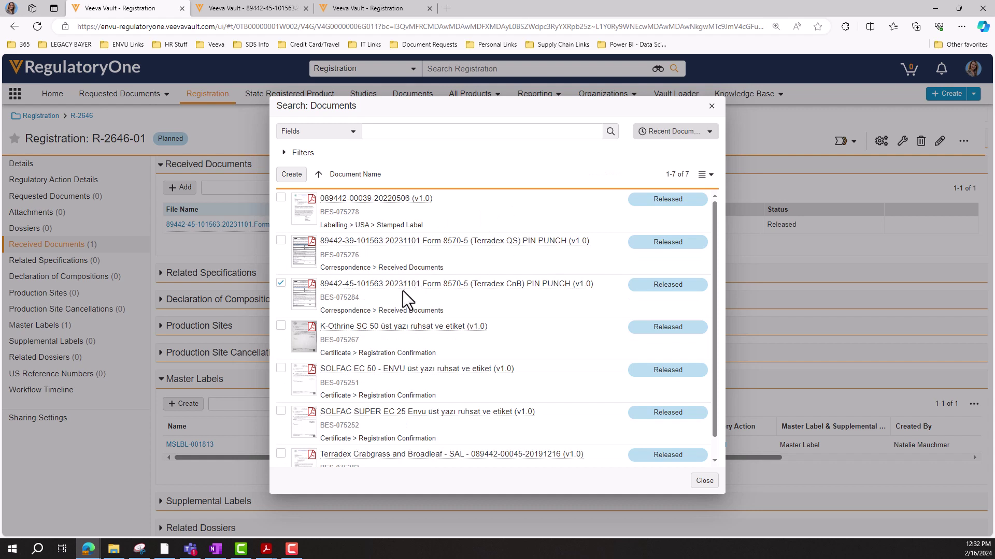
scroll(492, 326, "down", 1)
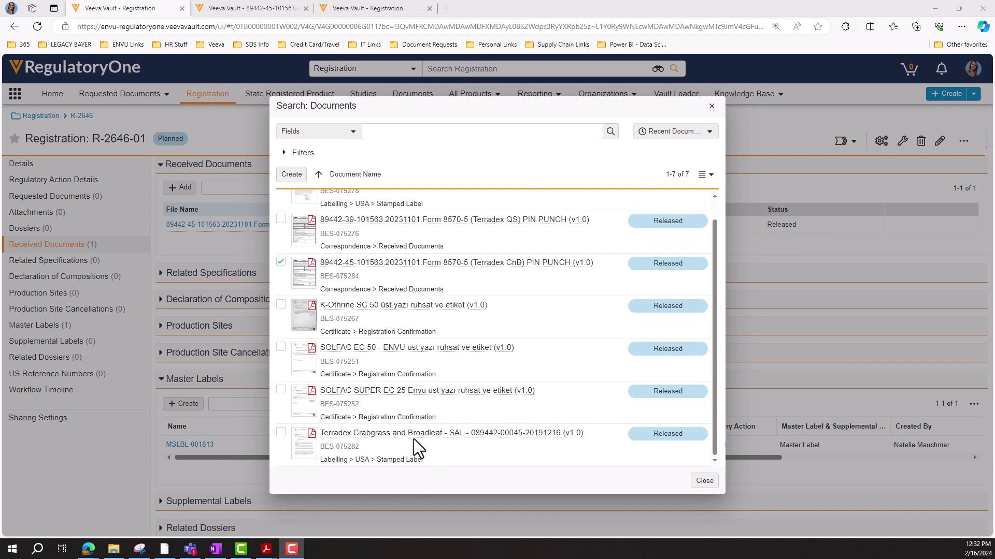
left_click(281, 435)
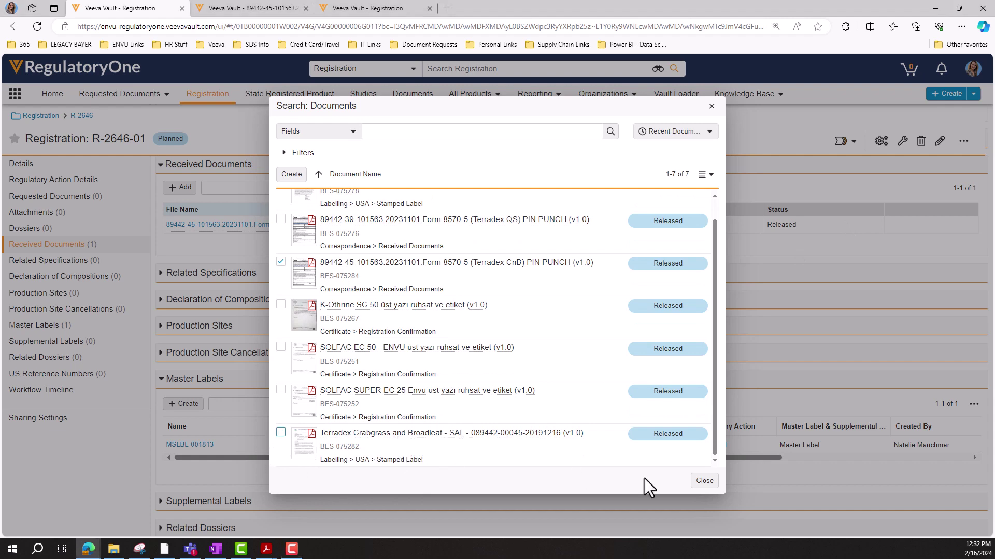
left_click(705, 482)
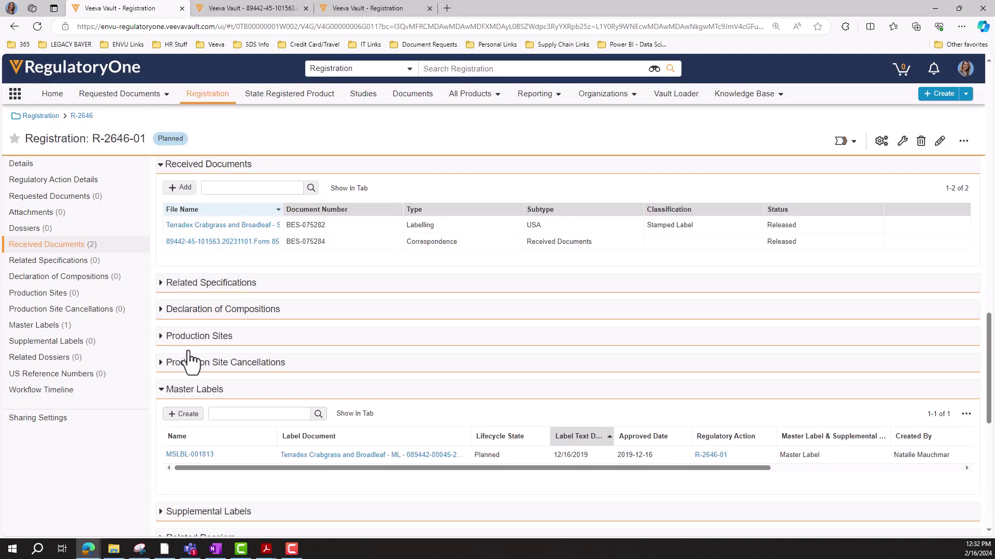
left_click(59, 262)
left_click(60, 260)
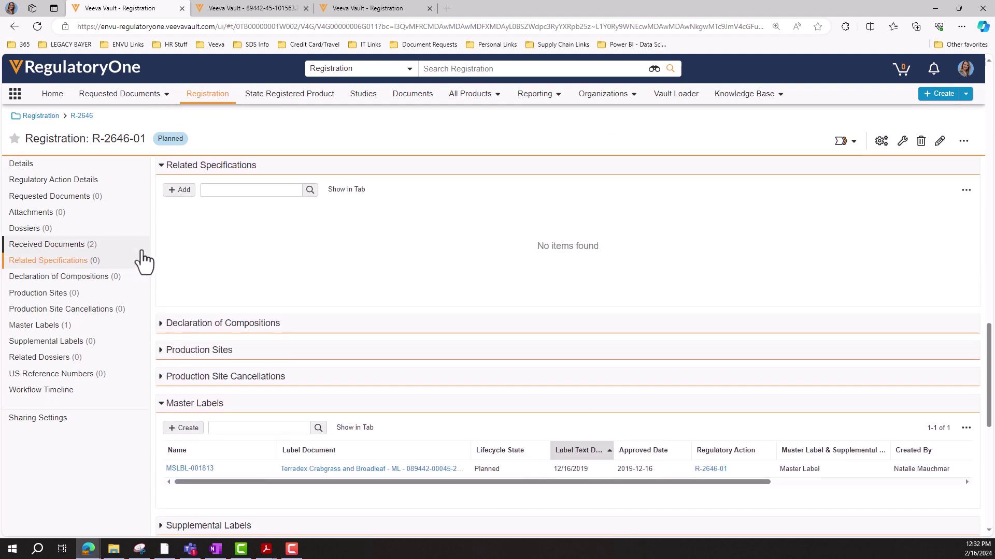
left_click(178, 192)
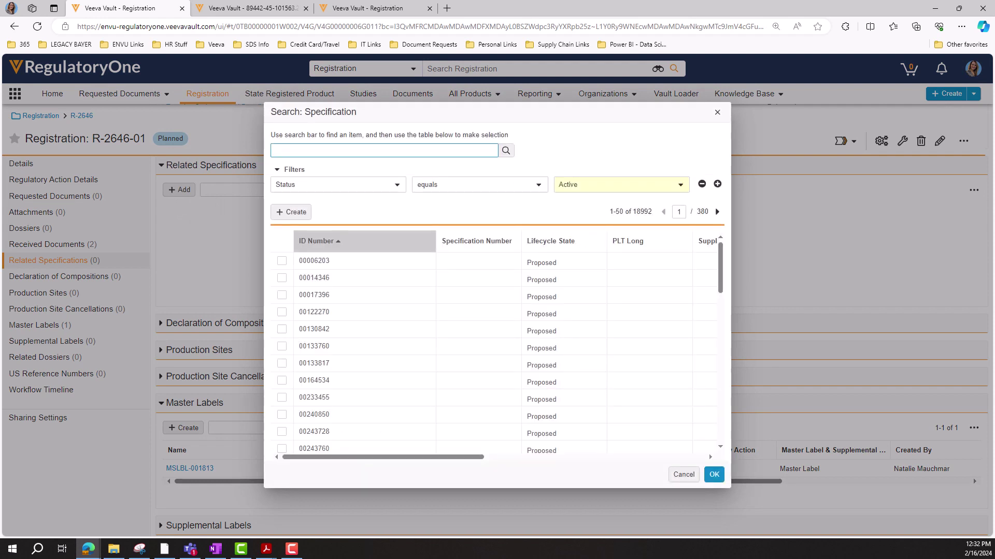
type("193")
key("Return")
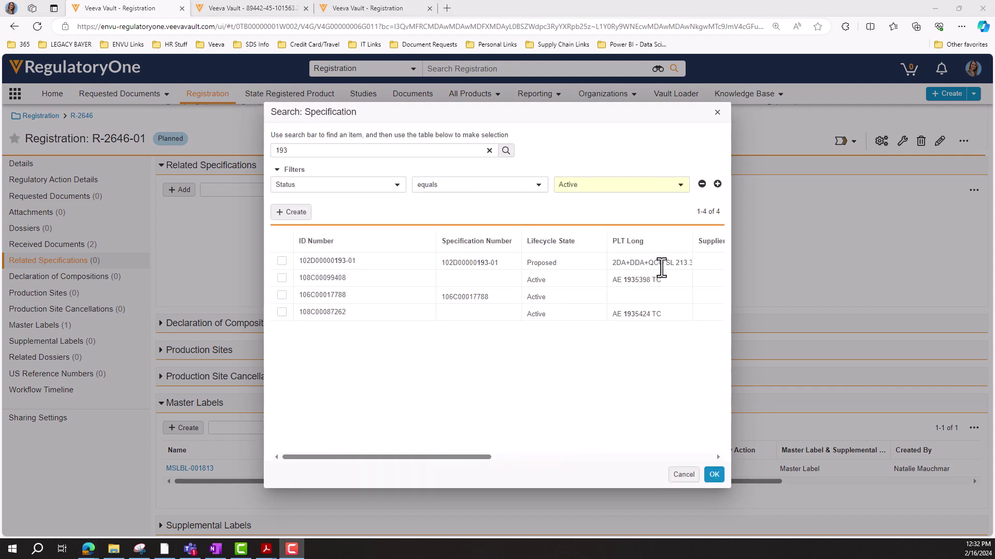
left_click(282, 261)
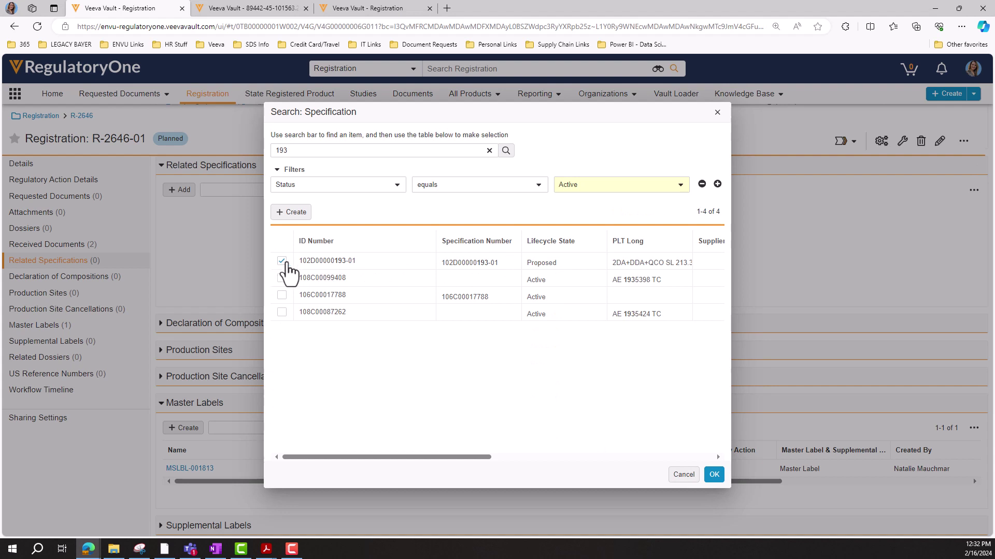
left_click(714, 475)
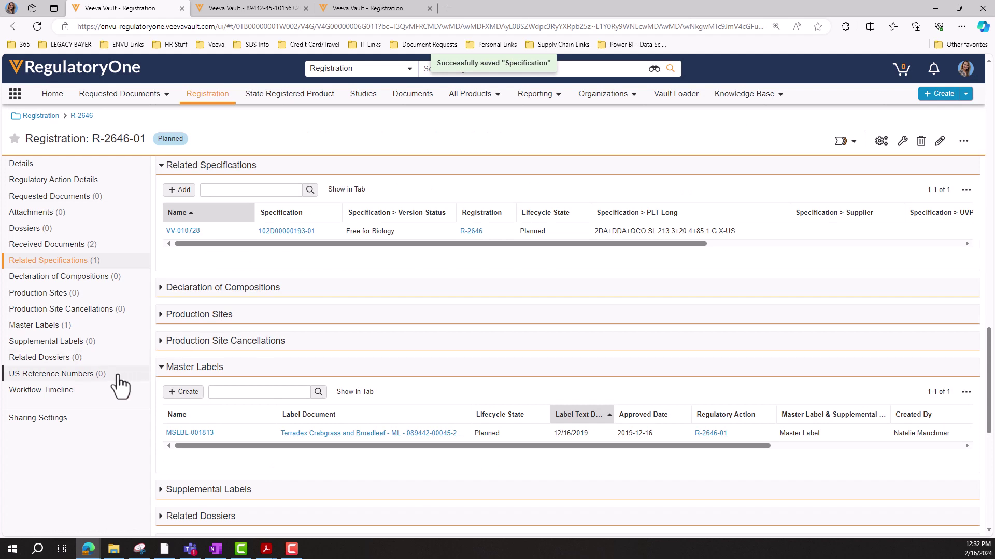
- Change the regulatory action's state to Submitted, with expected submission, submission and expected approval dates all 2019-12-16
scroll(120, 385, "up", 1)
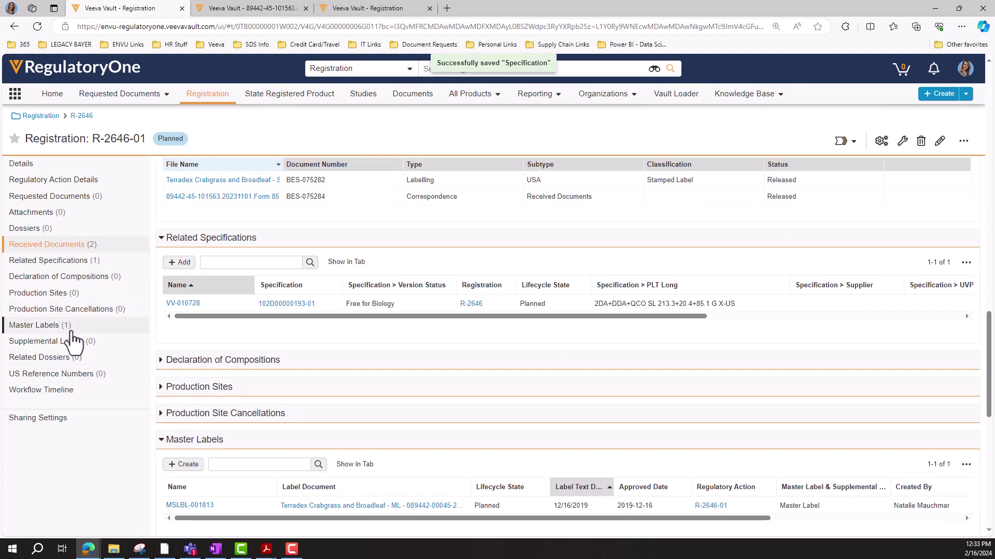
scroll(254, 272, "up", 15)
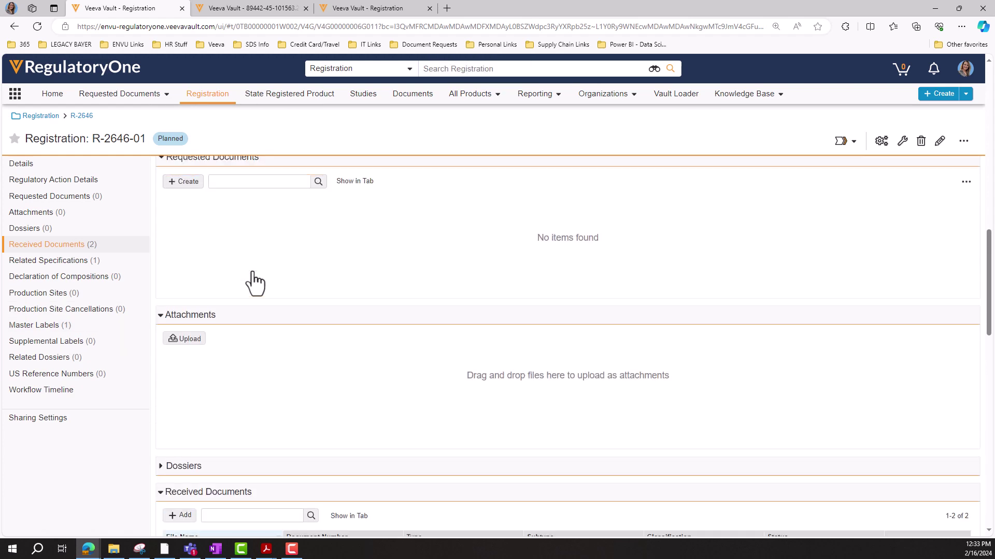
scroll(253, 269, "up", 5)
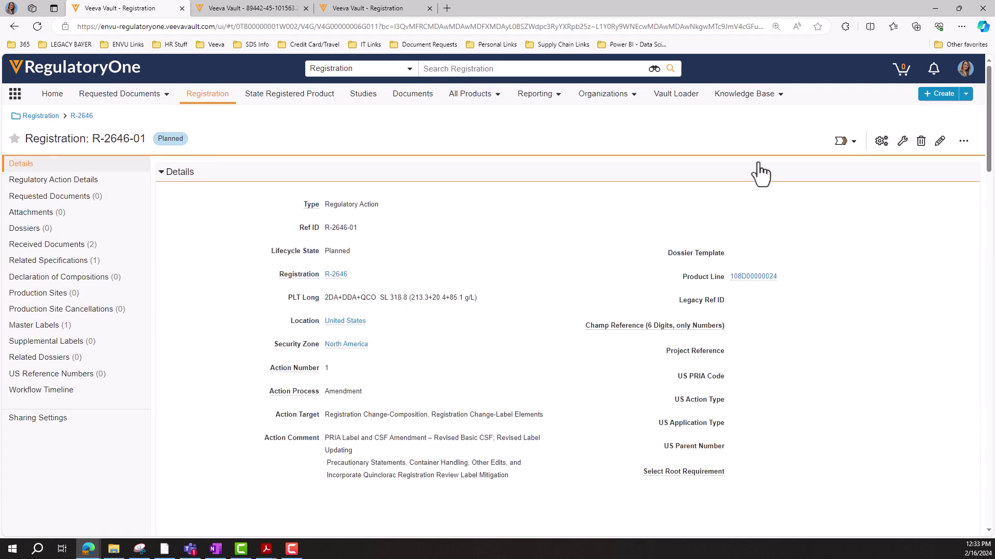
left_click(855, 146)
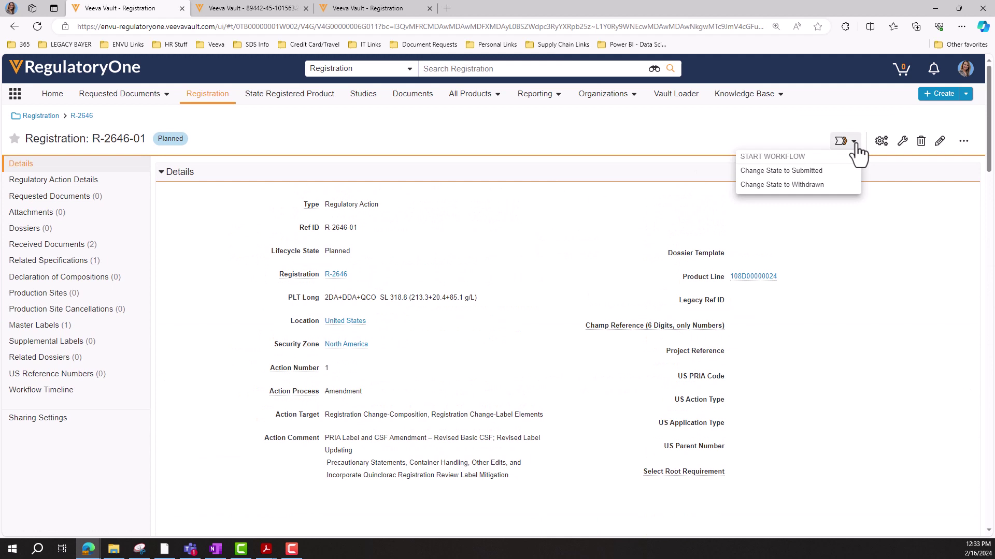
left_click(809, 175)
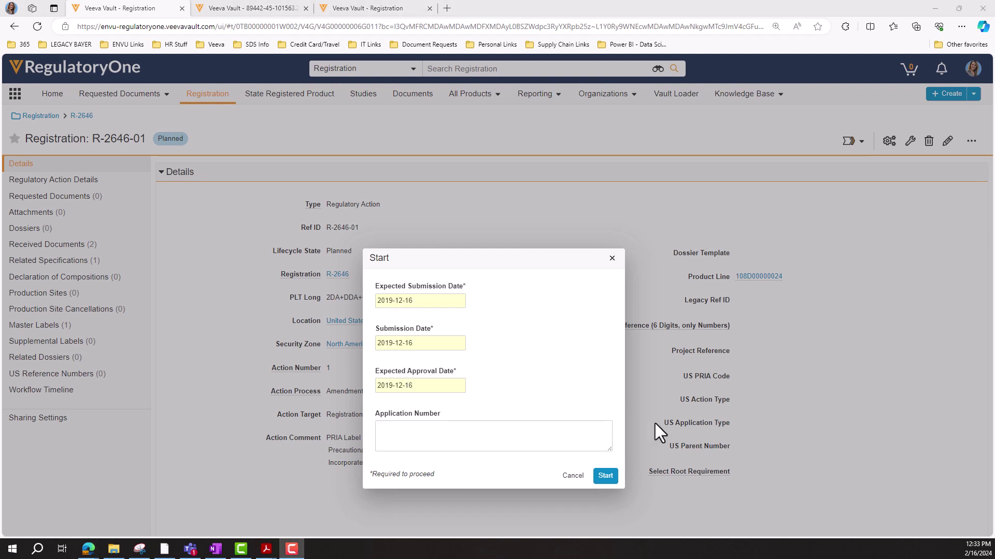
left_click(602, 482)
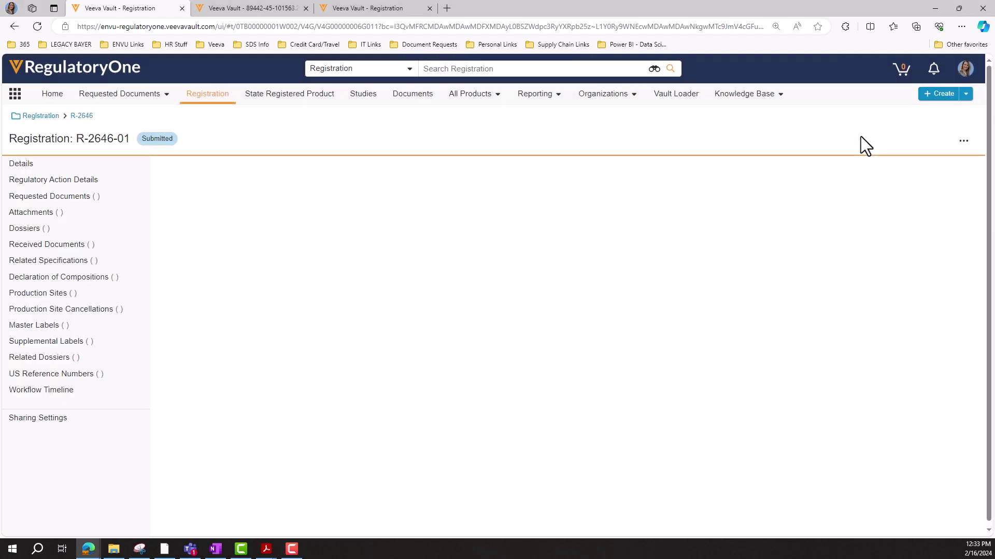
- Change the regulatory action's state to Approved with approval date 2019-12-16, and check its master label's lifecycle state
left_click(854, 141)
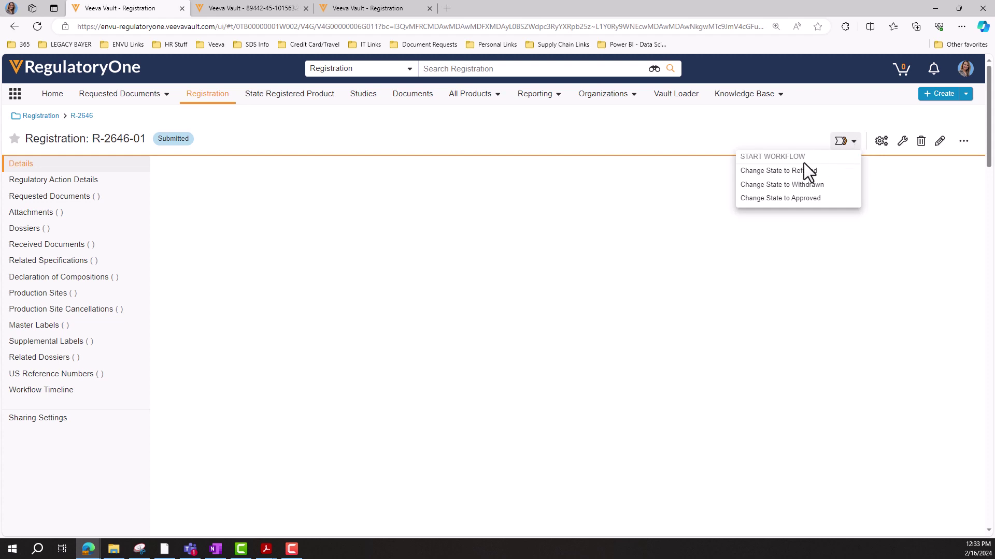
left_click(797, 200)
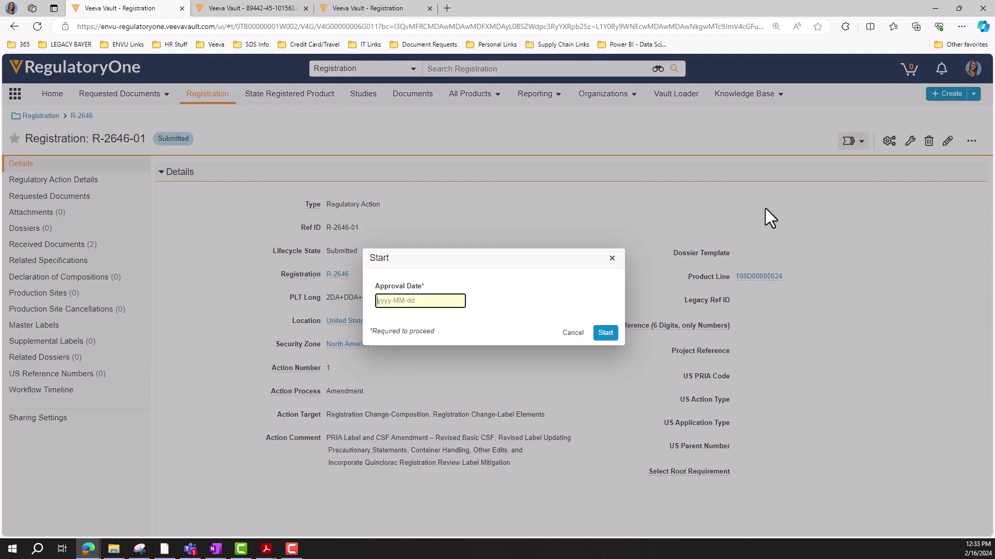
left_click(435, 304)
type("2019-12-16")
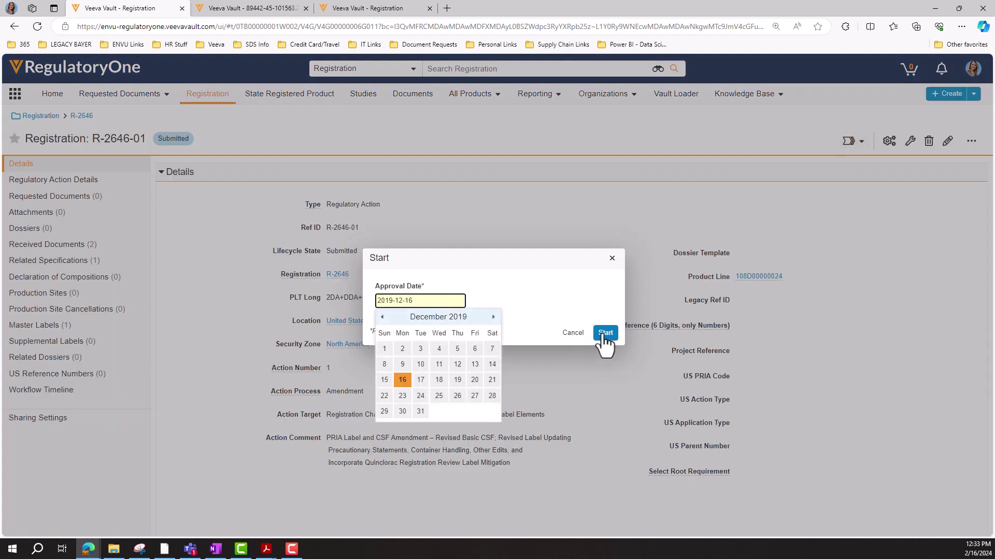
left_click(605, 333)
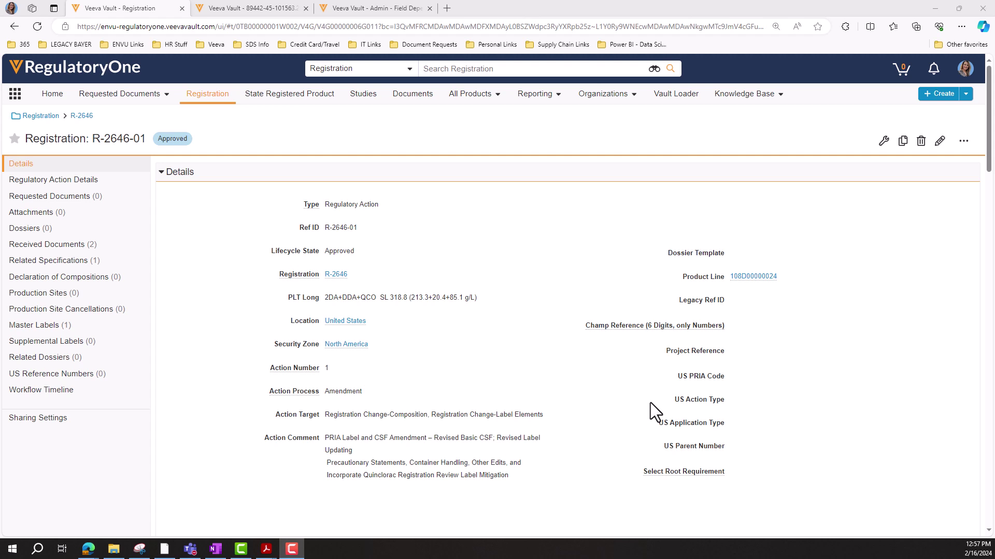
left_click(34, 326)
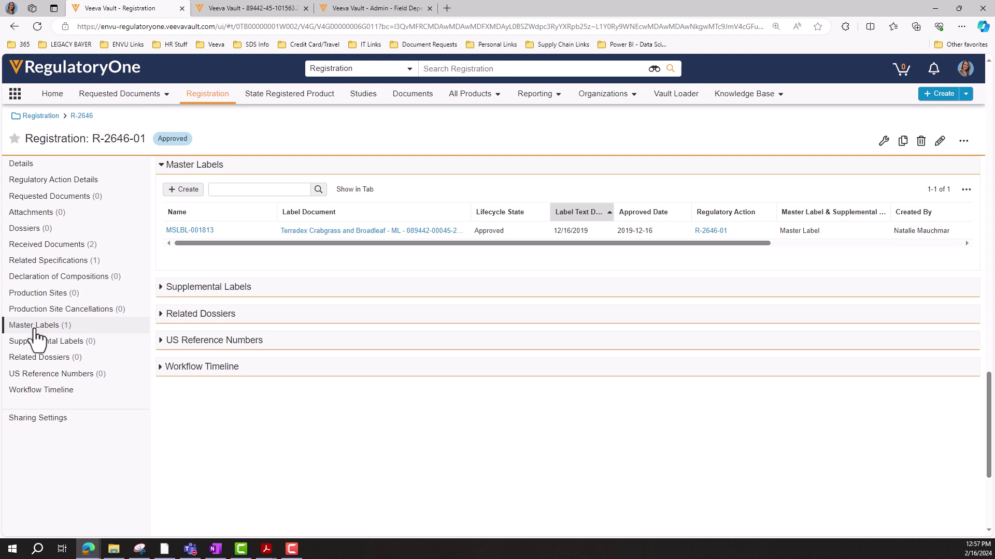
left_click(35, 329)
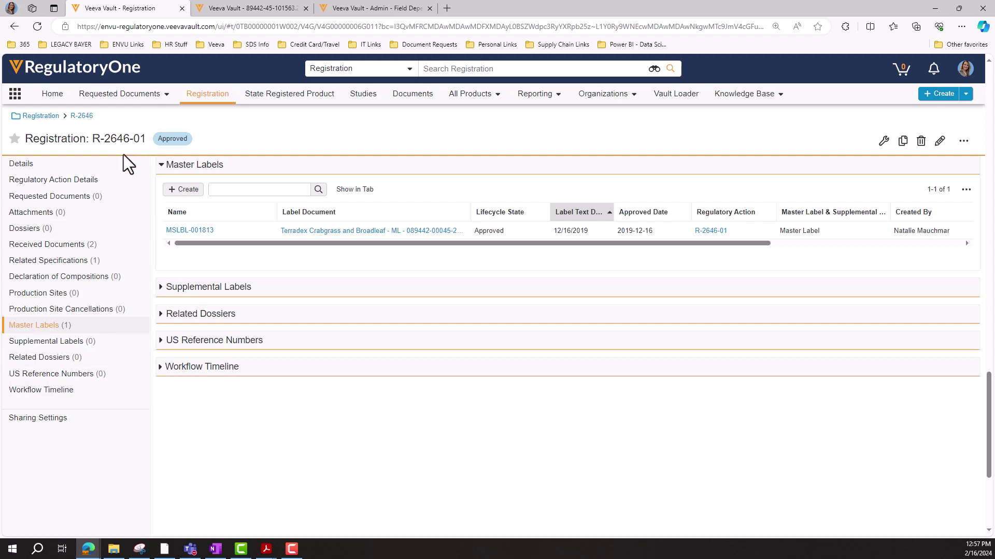
left_click(333, 232)
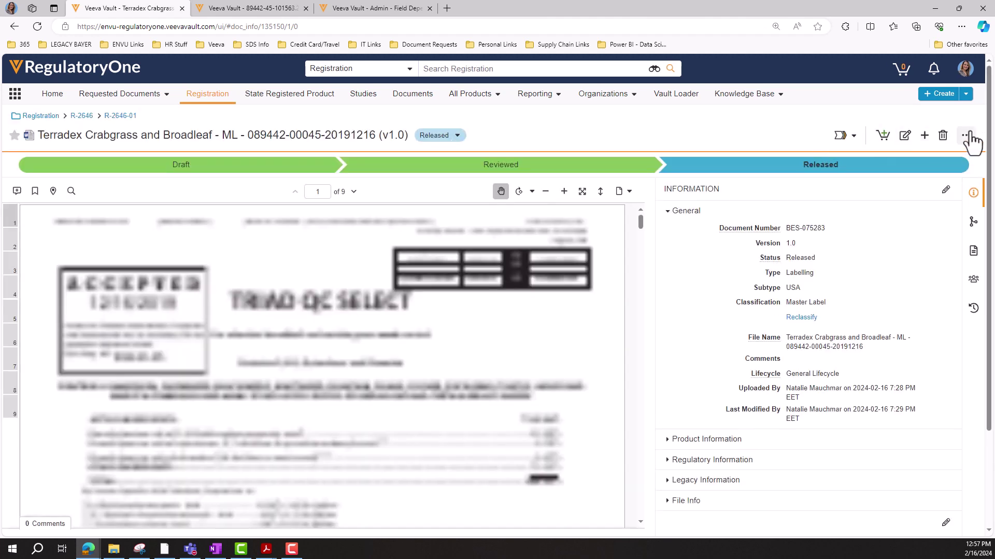
left_click(968, 139)
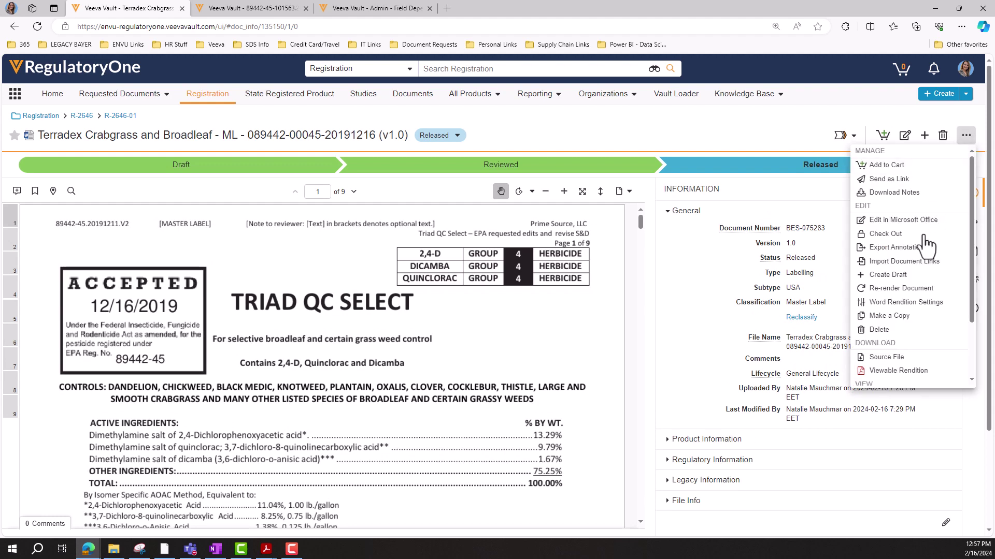
left_click(899, 317)
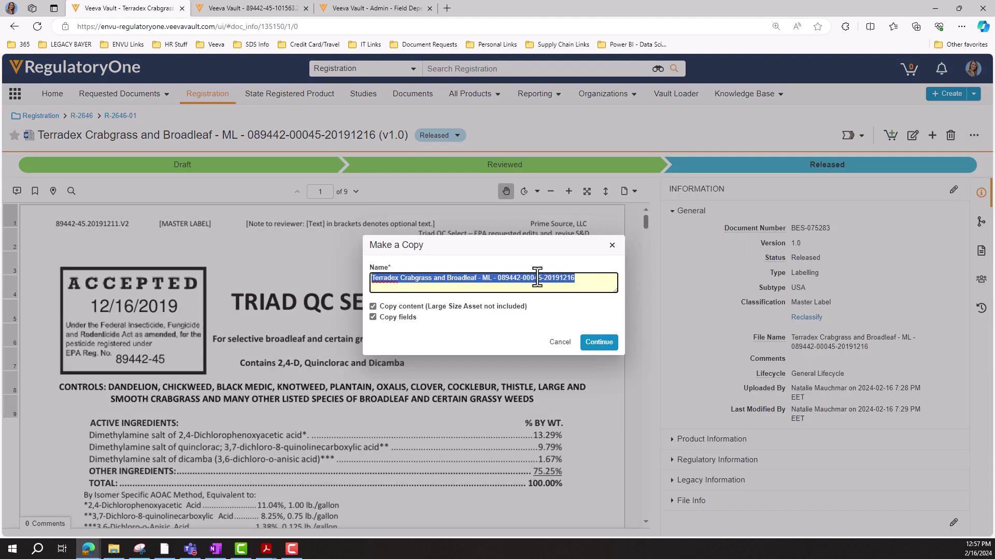
left_click(495, 278)
key("BackSpace")
key("BackSpace")
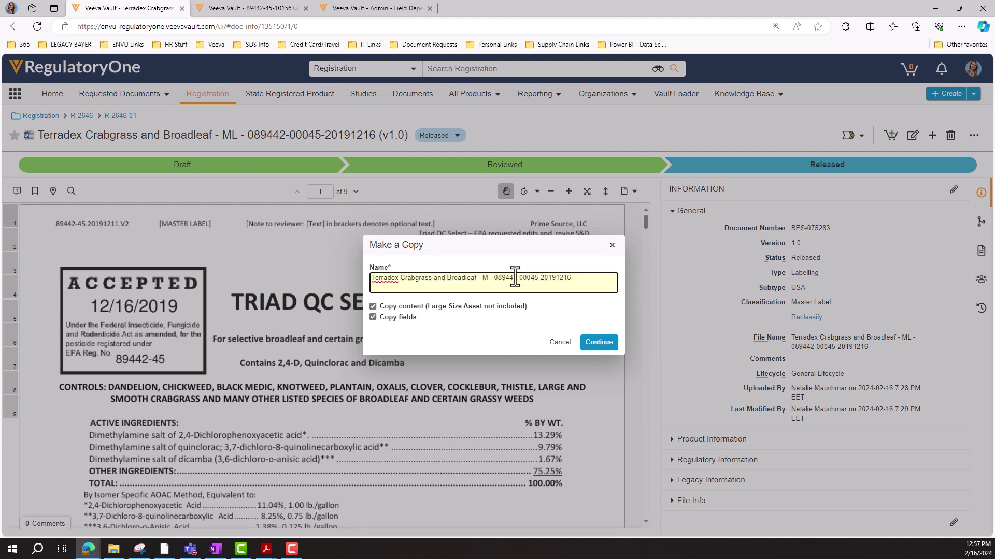
type("PRL")
left_click(597, 344)
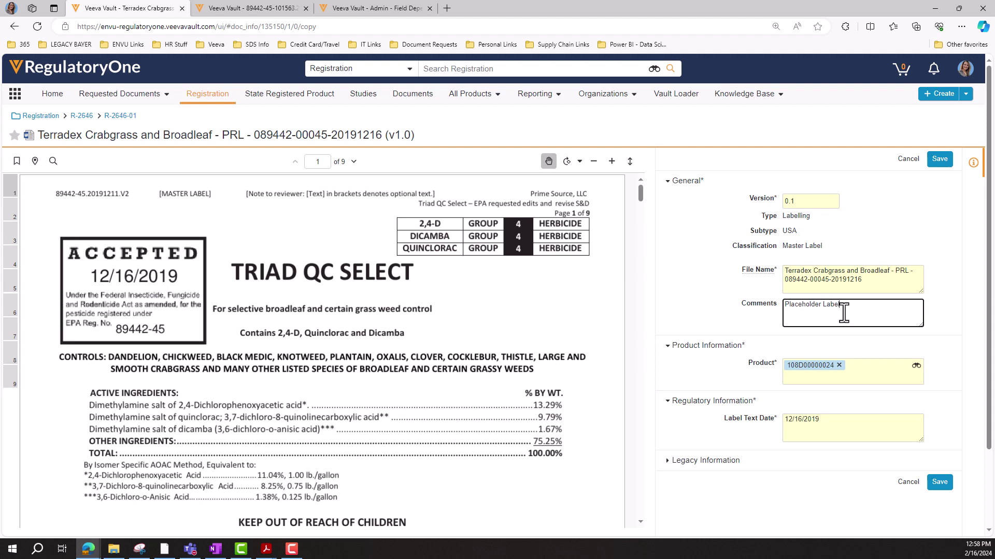
left_click(943, 160)
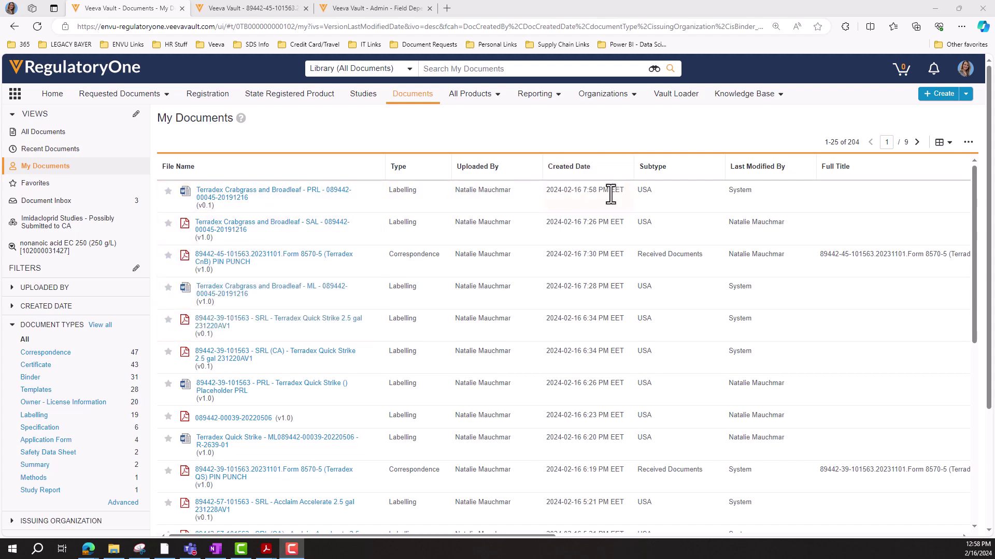
- Reclassify the new PRL copy in My Documents as Labelling > USA > Print Restricted Label
left_click(225, 192)
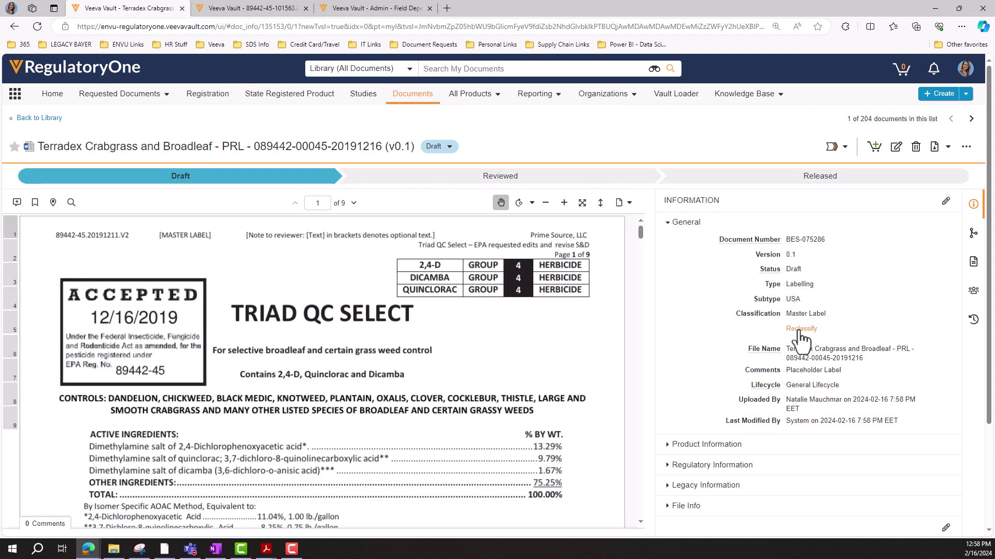
left_click(800, 330)
left_click(560, 296)
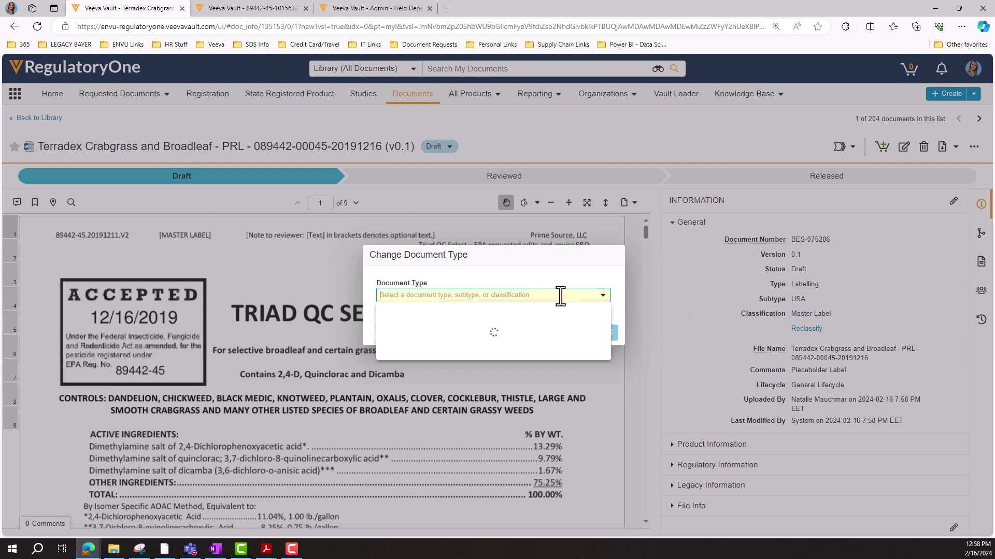
left_click(487, 380)
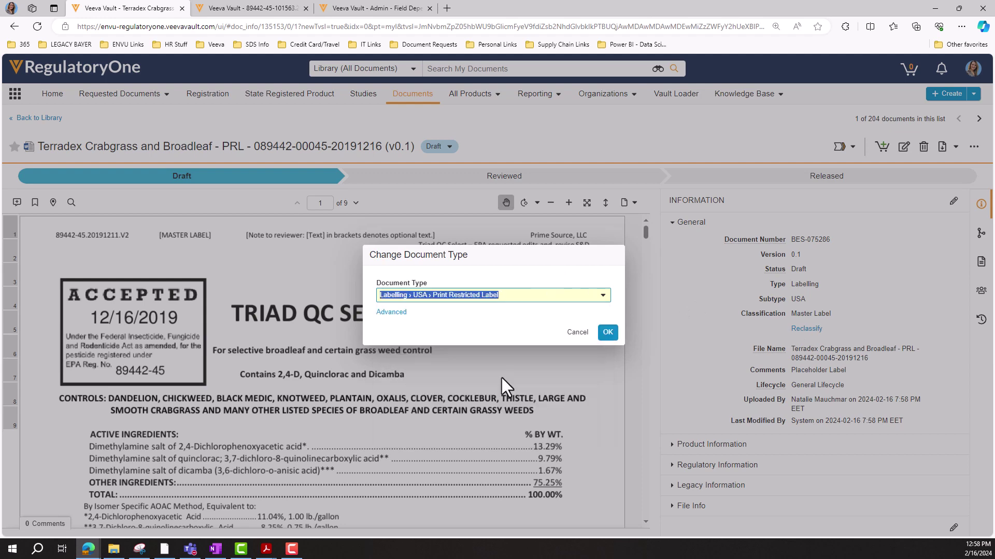
left_click(608, 333)
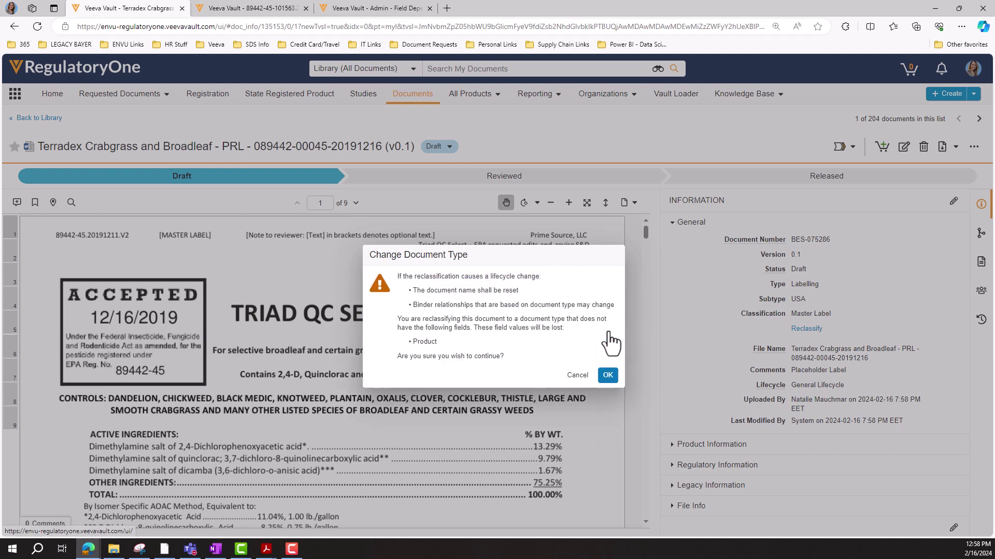
left_click(608, 371)
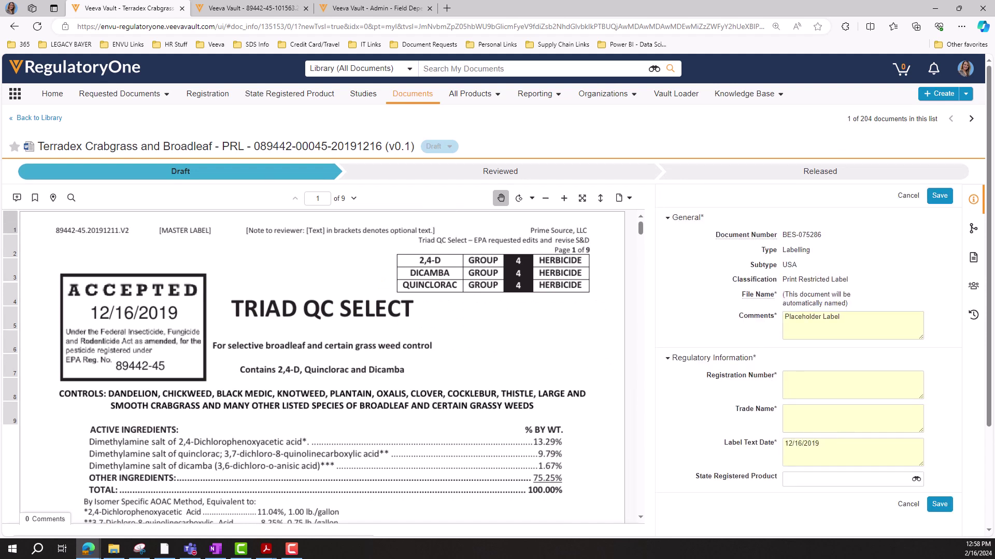
left_click(857, 380)
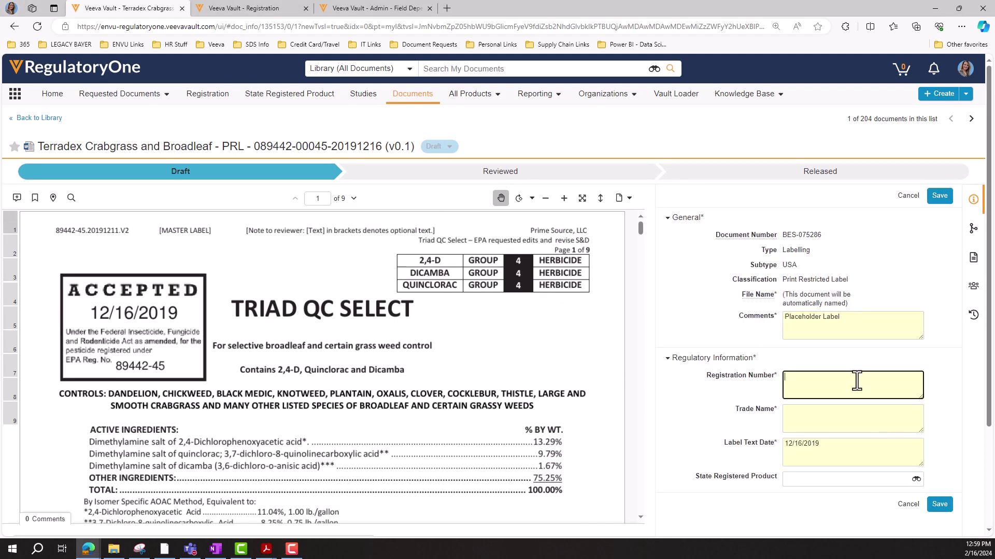
key("ctrl+v")
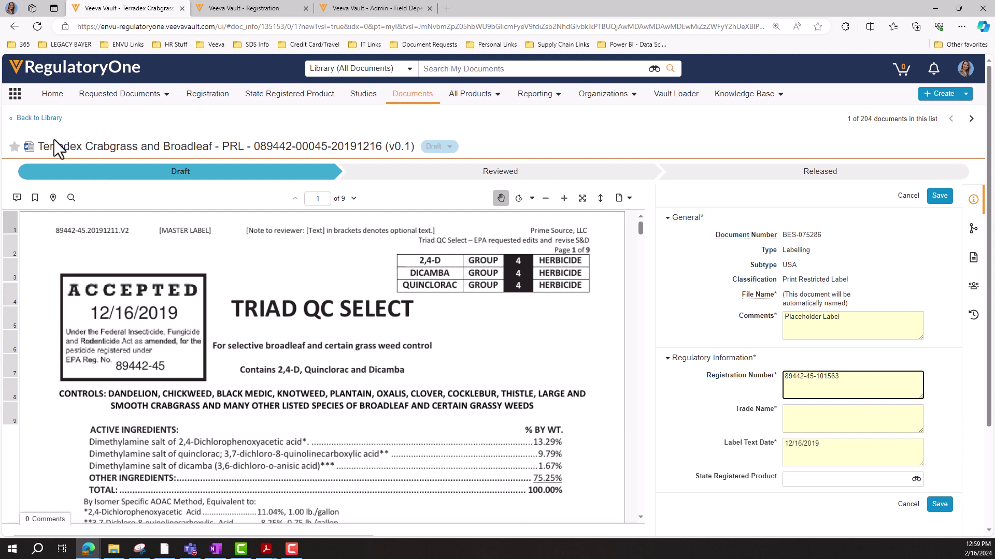
left_click_drag(43, 147, 216, 147)
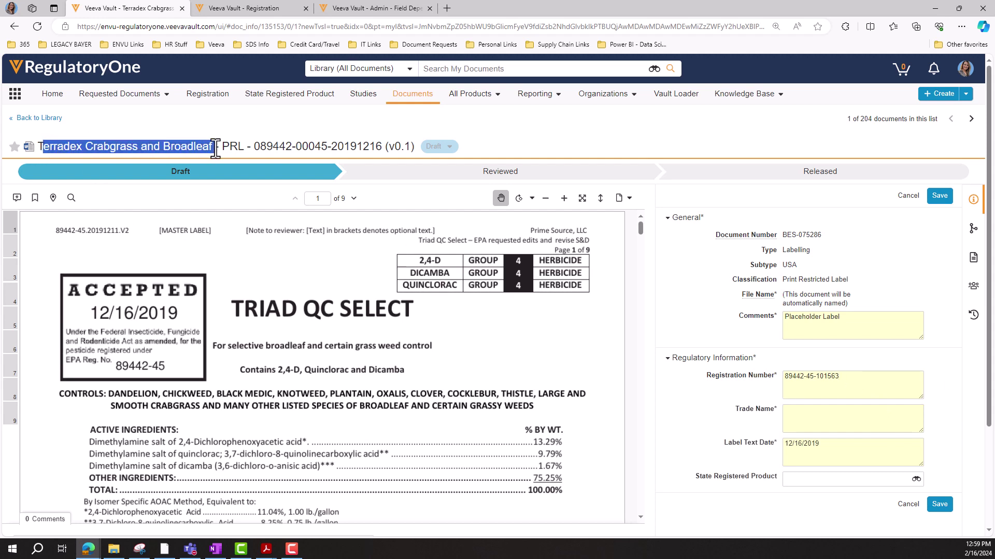
left_click(829, 415)
key("ctrl+v")
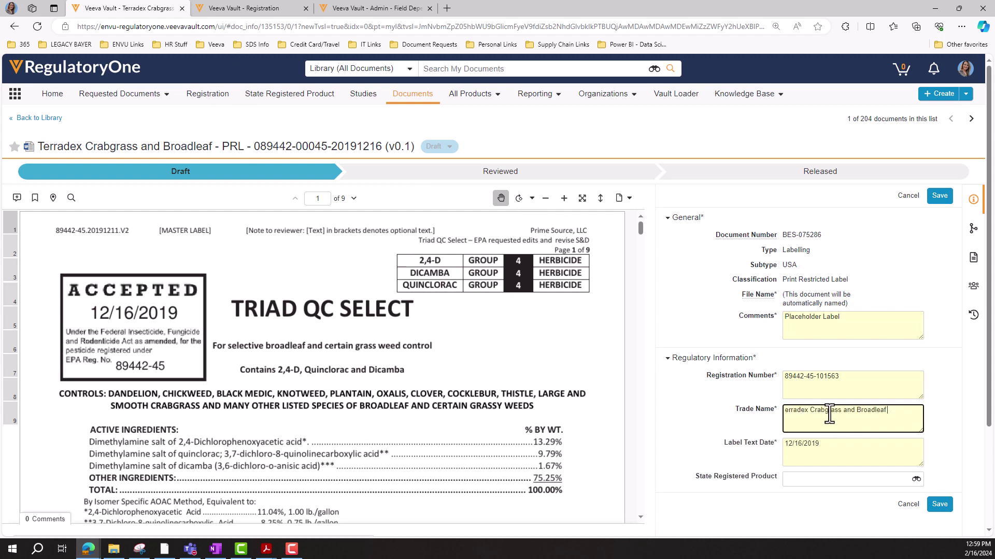
left_click(860, 320)
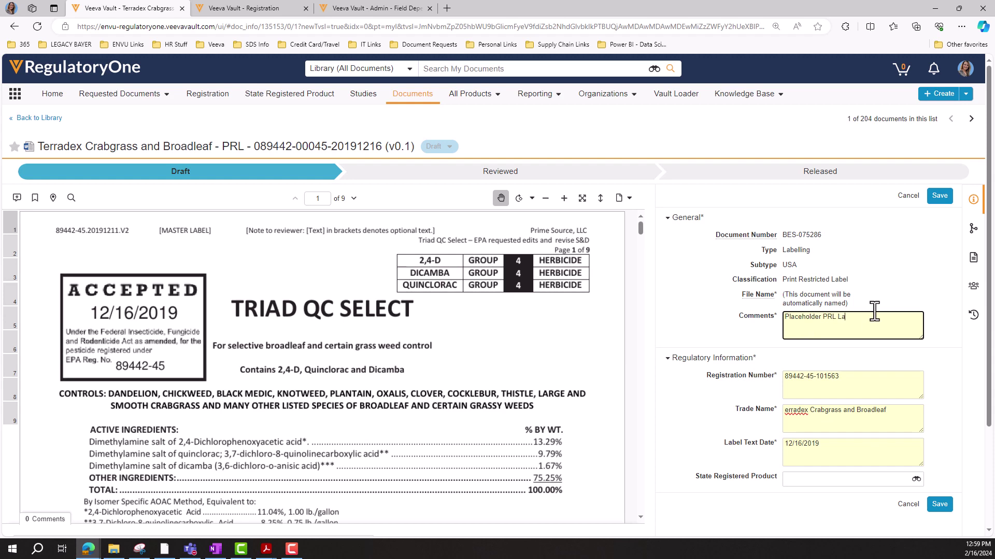
left_click(938, 197)
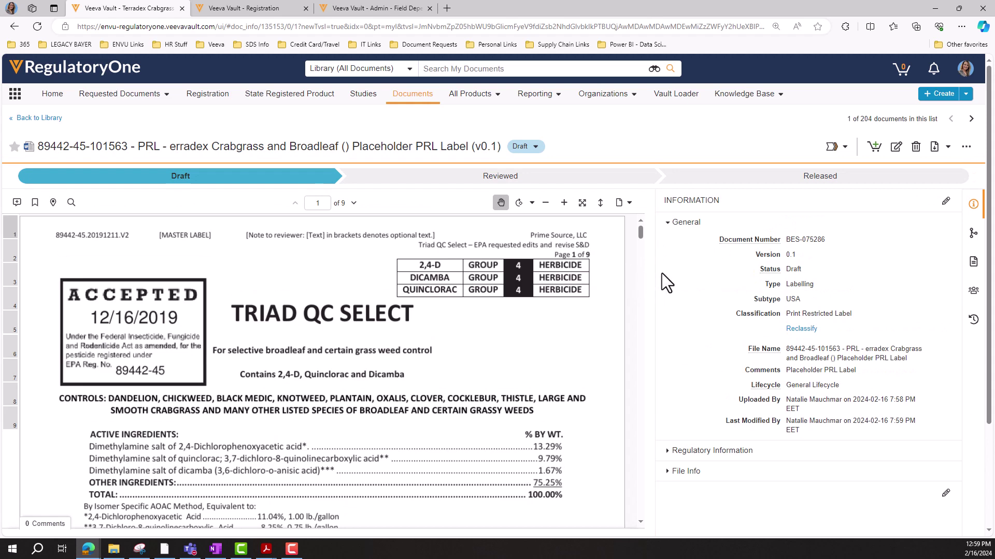
- Open the placeholder label for editing in Word and insert five blank lines above the TRIAD QC SELECT title
left_click(897, 148)
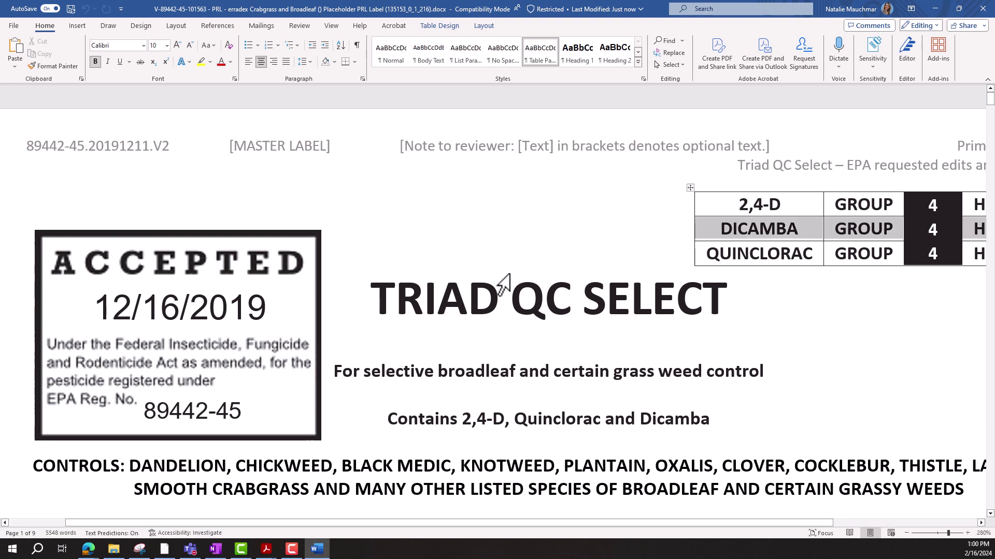
left_click(383, 290)
key("Return")
key("Return")
key("Return")
key("Return")
key("Return")
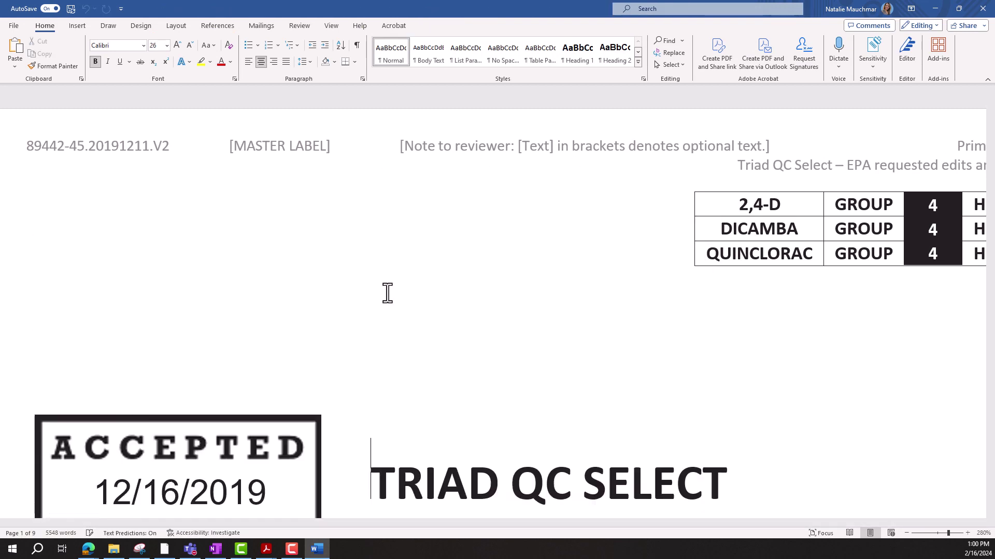
- Write "Placeholder PRL – Envu is not responsible the creation of this PRL" in the blank space above the title
left_click(98, 167)
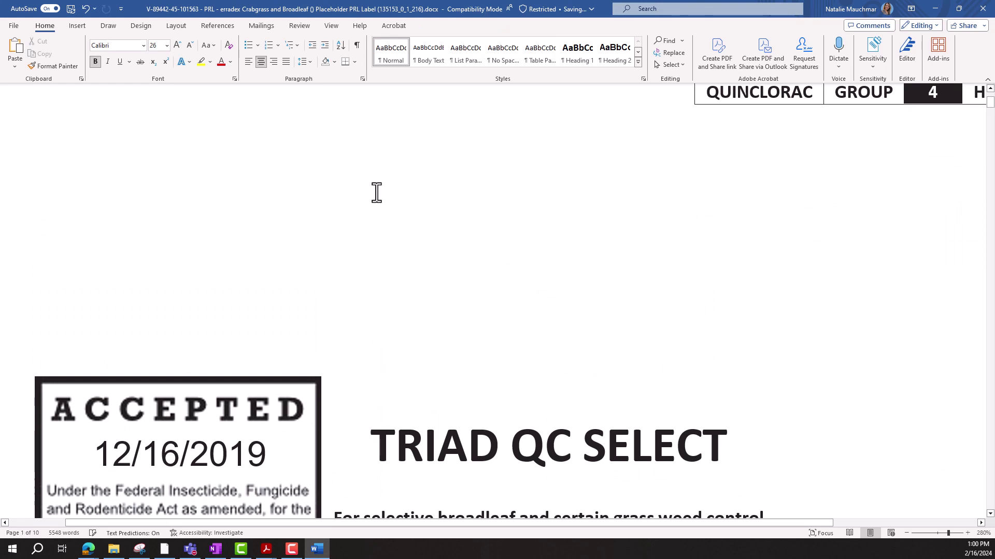
type("Placeholder PRL - ")
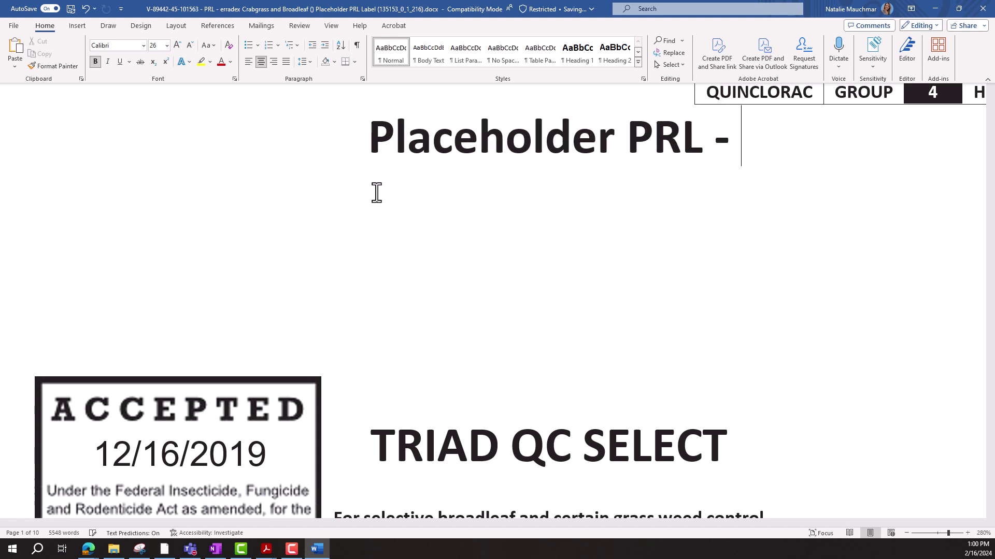
type("Envu is not")
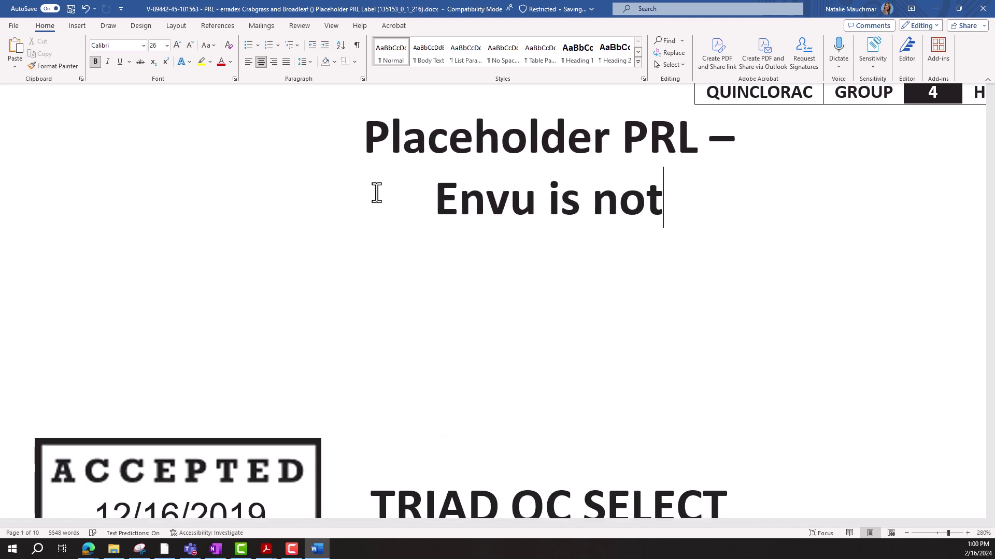
type(" responsbie f")
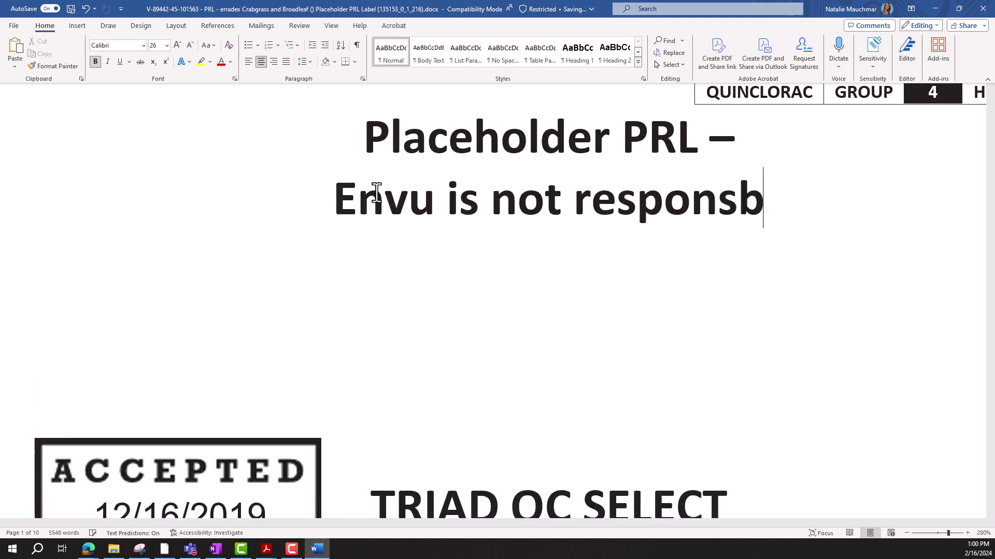
key("BackSpace")
key("BackSpace")
key("BackSpace")
key("BackSpace")
key("BackSpace")
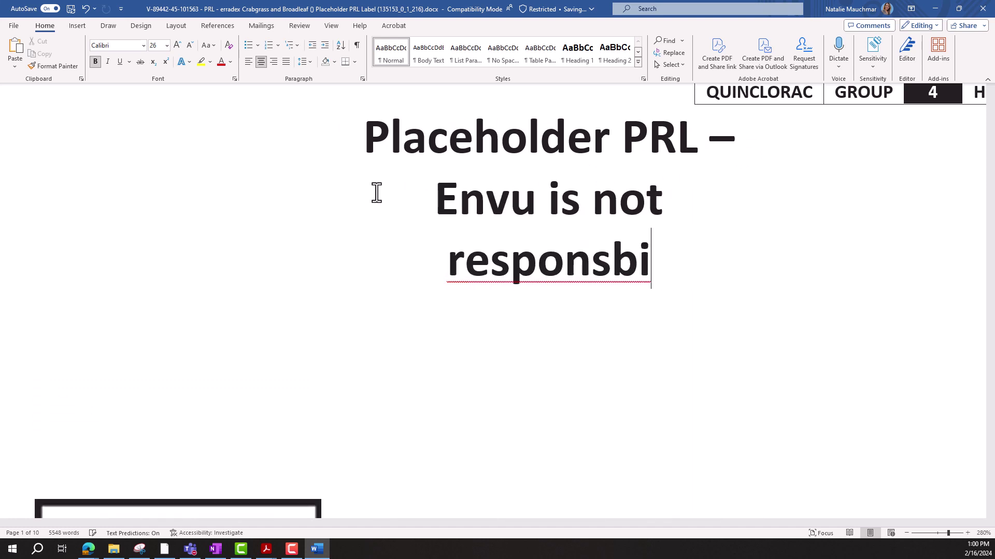
type("ible the")
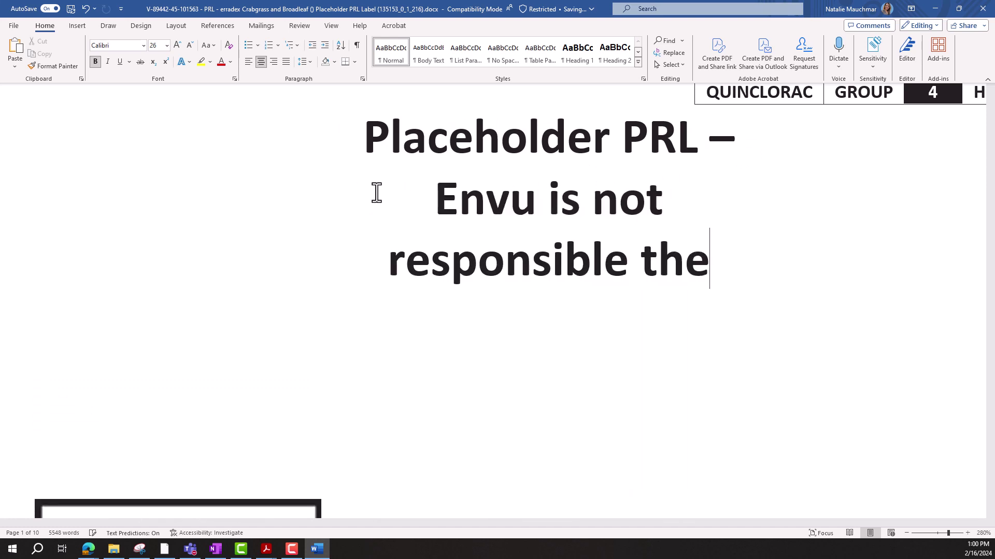
type(" creaton o")
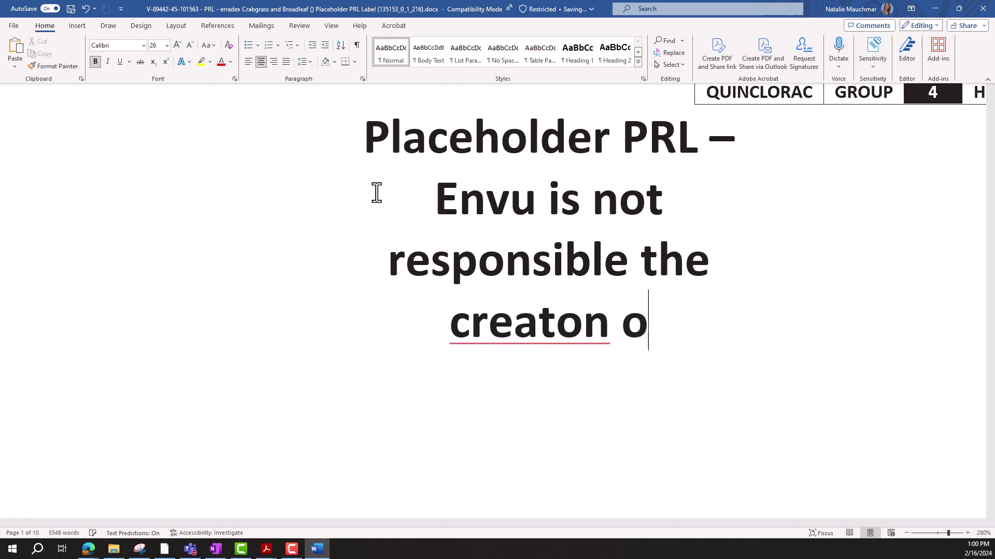
key("BackSpace")
key("BackSpace")
key("BackSpace")
key("BackSpace")
type("ion of this PRL")
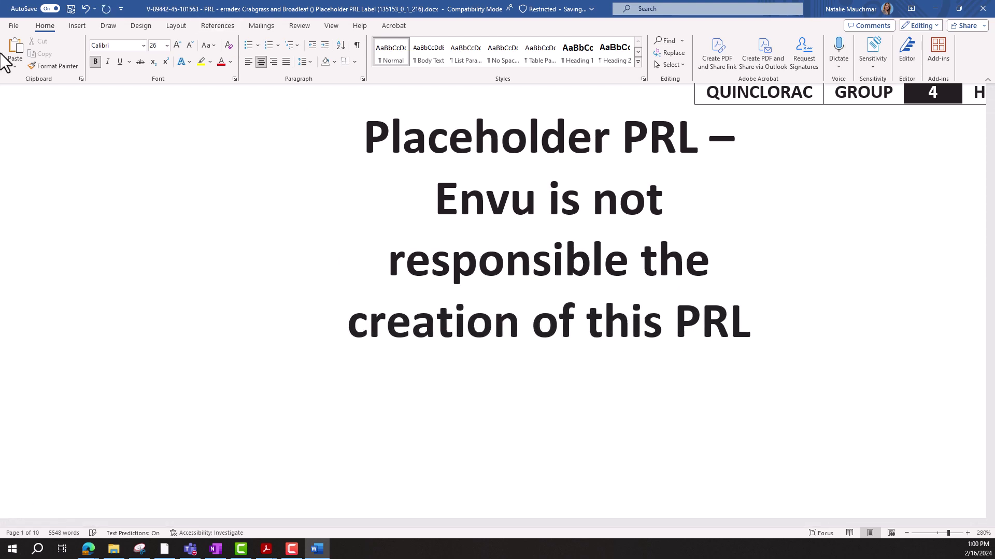
- Save and close the Word document, and check the edited label back in to Veeva Vault
left_click(71, 9)
left_click(982, 9)
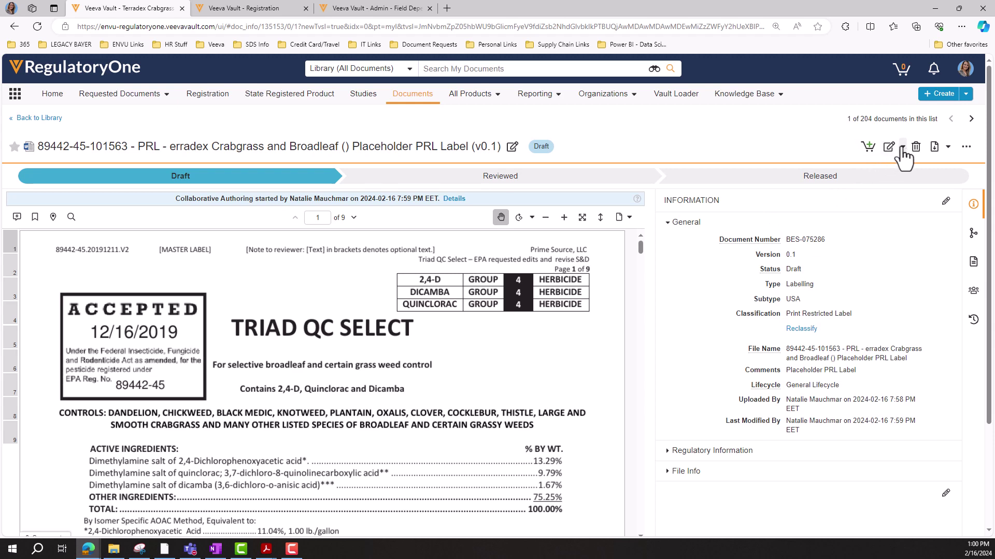
left_click(903, 148)
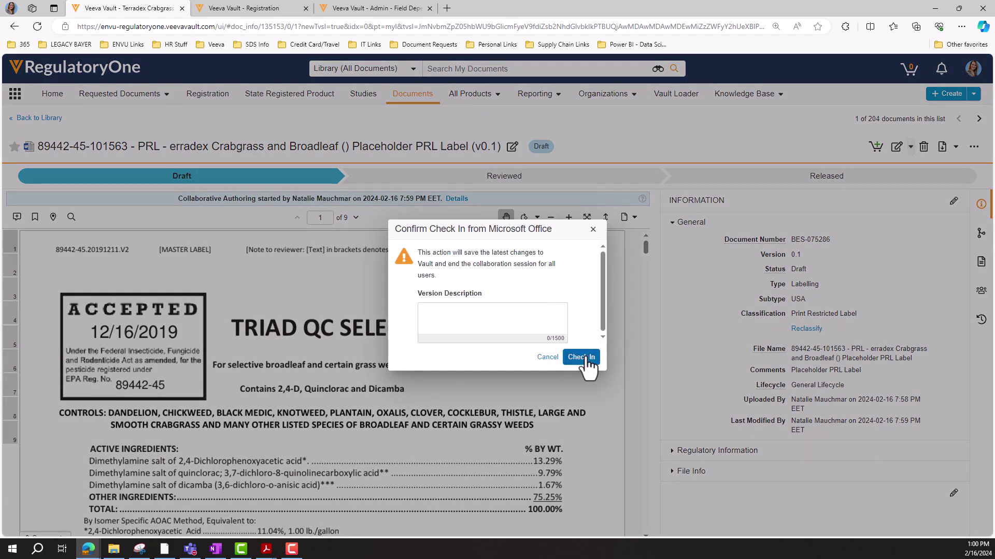
left_click(583, 357)
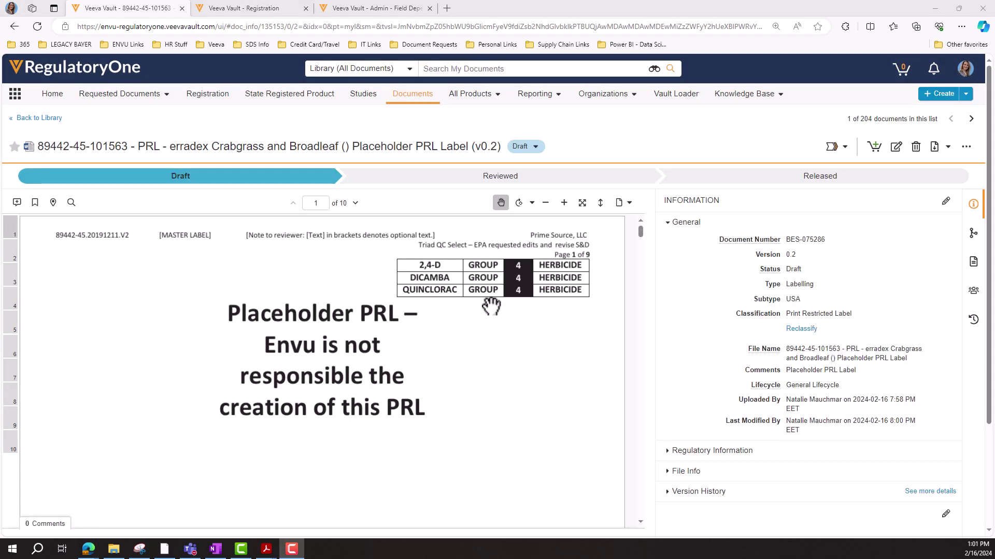
- Release the placeholder PRL label directly with Start Direct Release
left_click(843, 149)
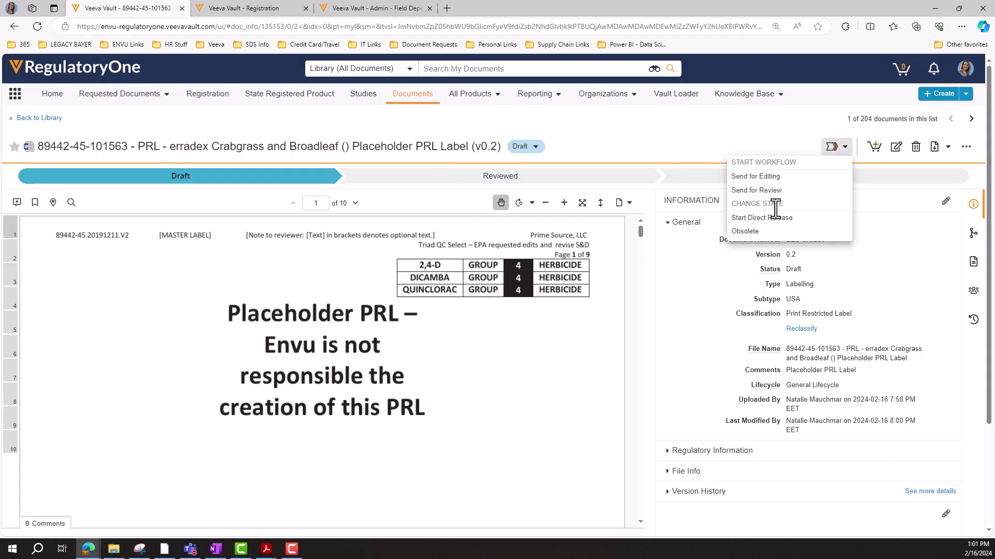
left_click(766, 219)
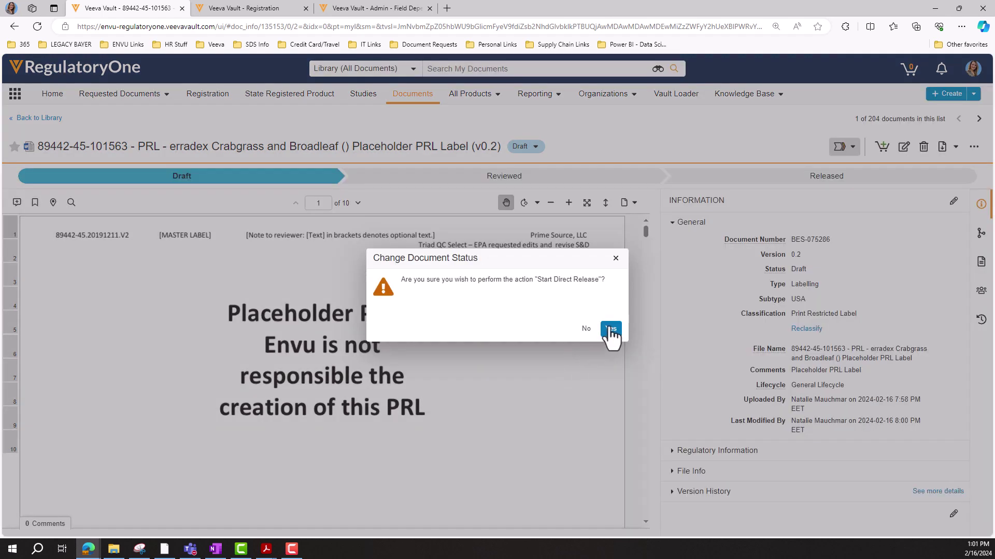
left_click(611, 329)
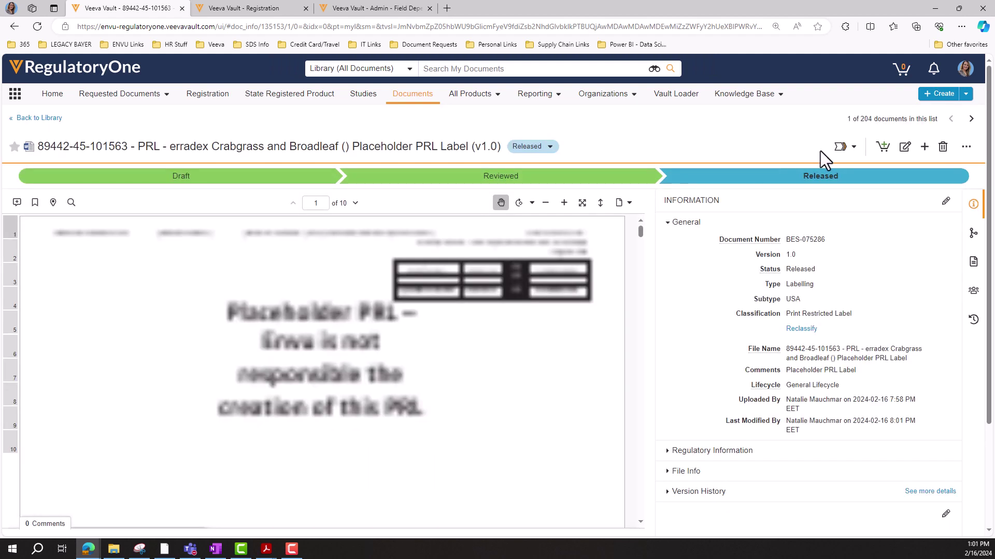
- Open the Send Notification to Supply Chain workflow for the released placeholder label and bring up its task recipient choices
left_click(848, 149)
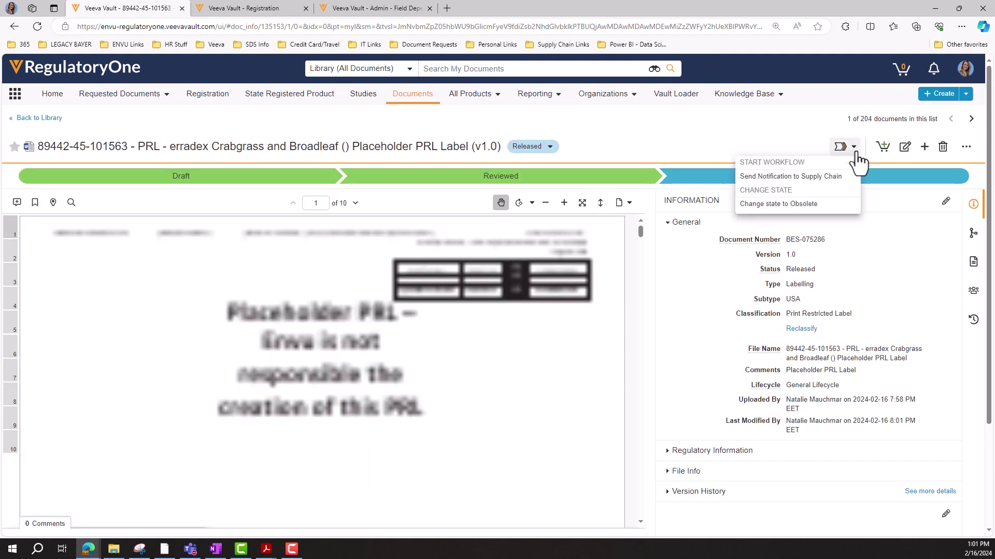
left_click(825, 178)
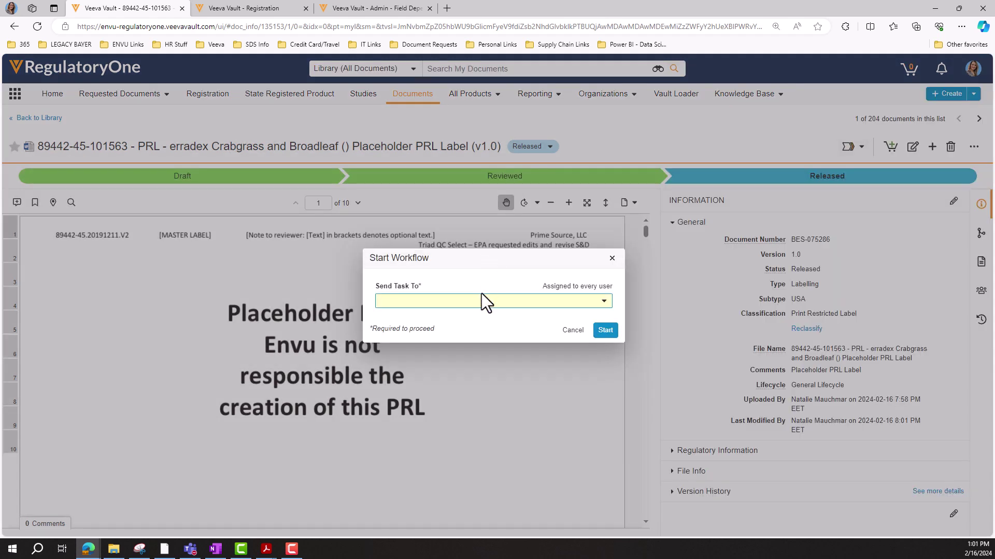
left_click(490, 305)
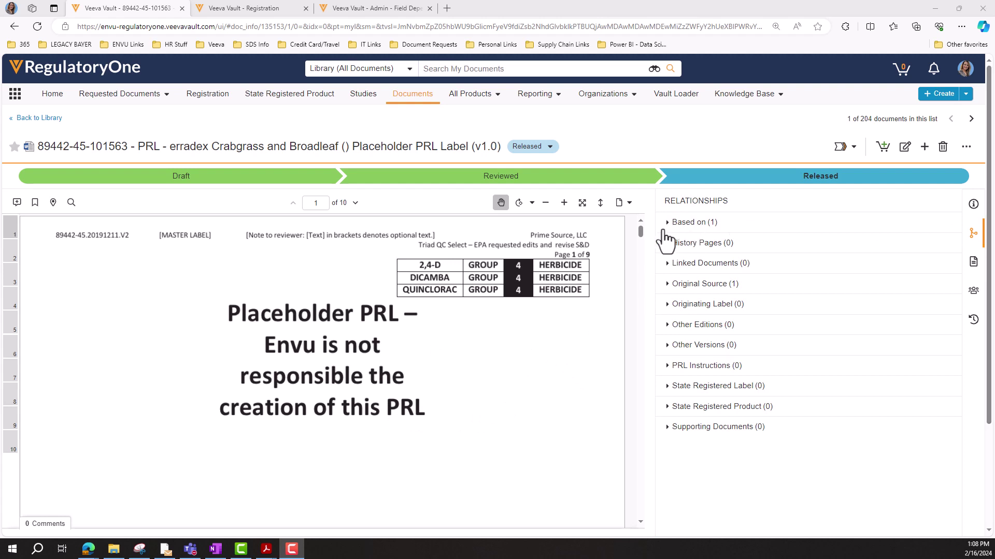
- From the placeholder label's Based on relationship, open the Terradex Crabgrass and Broadleaf master label separately and show its relationships
left_click(665, 228)
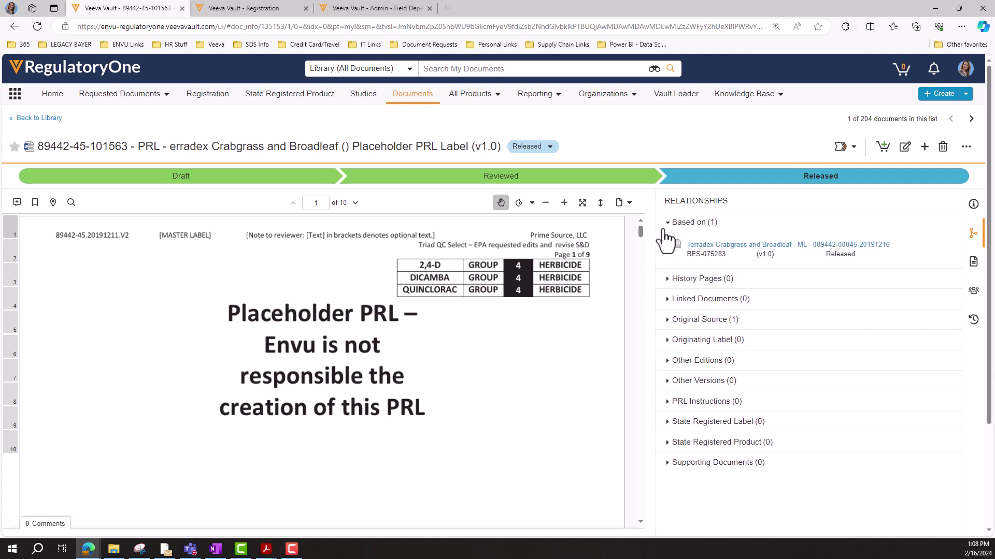
right_click(702, 249)
left_click(774, 258)
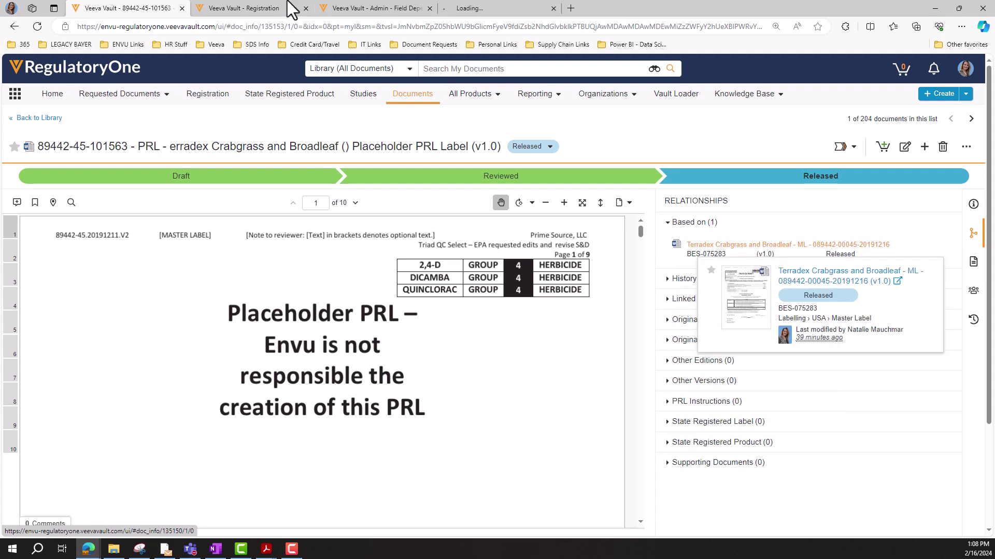
left_click(509, 13)
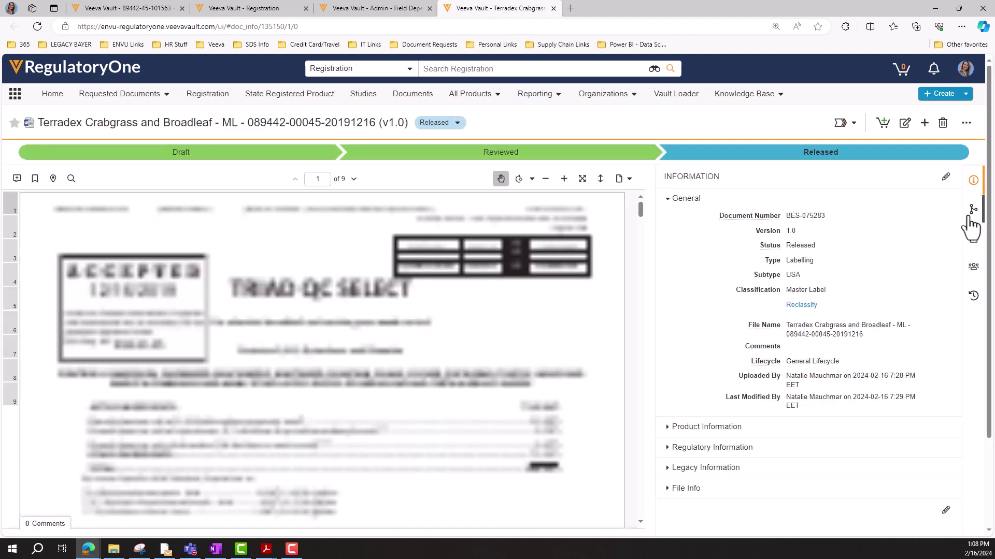
left_click(971, 211)
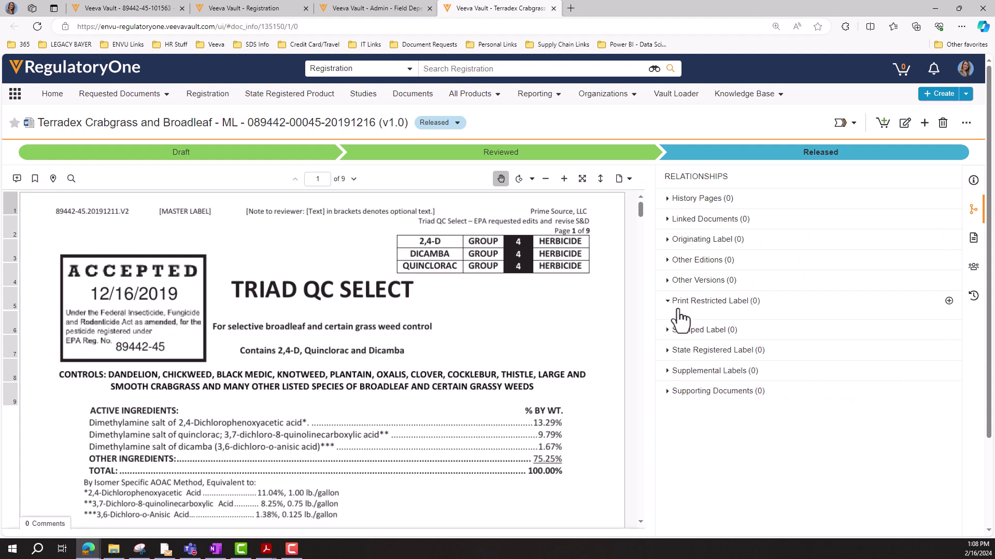
left_click(948, 301)
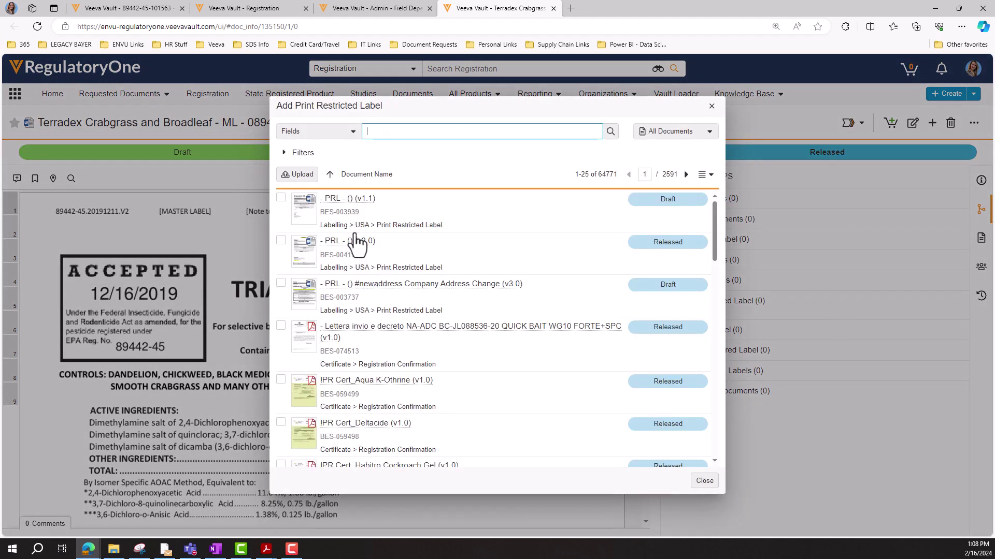
left_click(675, 137)
left_click(669, 160)
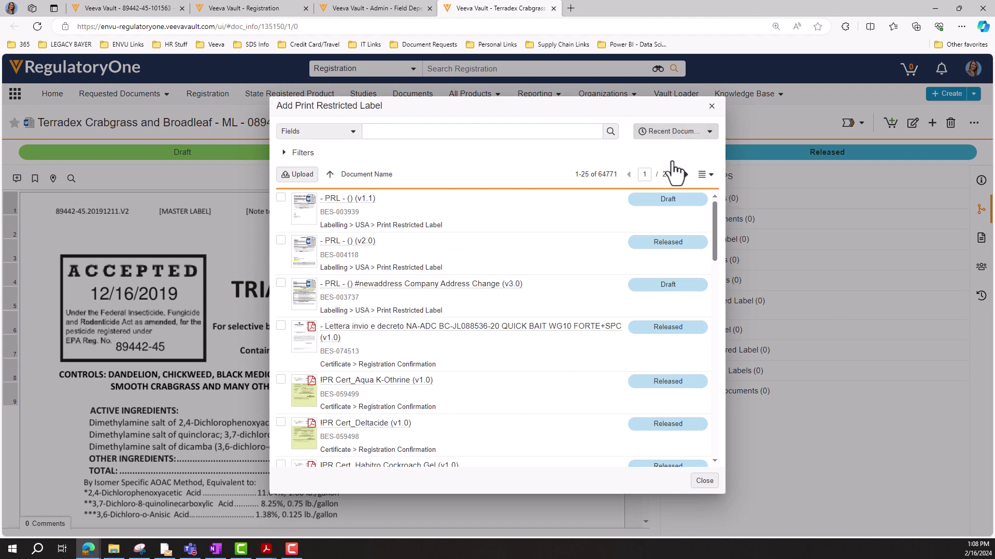
scroll(487, 336, "down", 10)
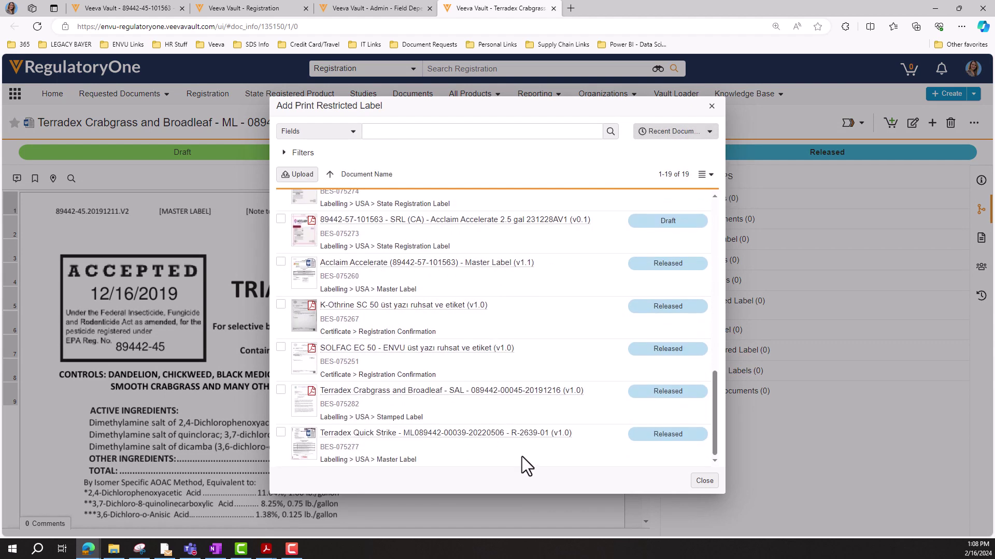
scroll(471, 341, "up", 5)
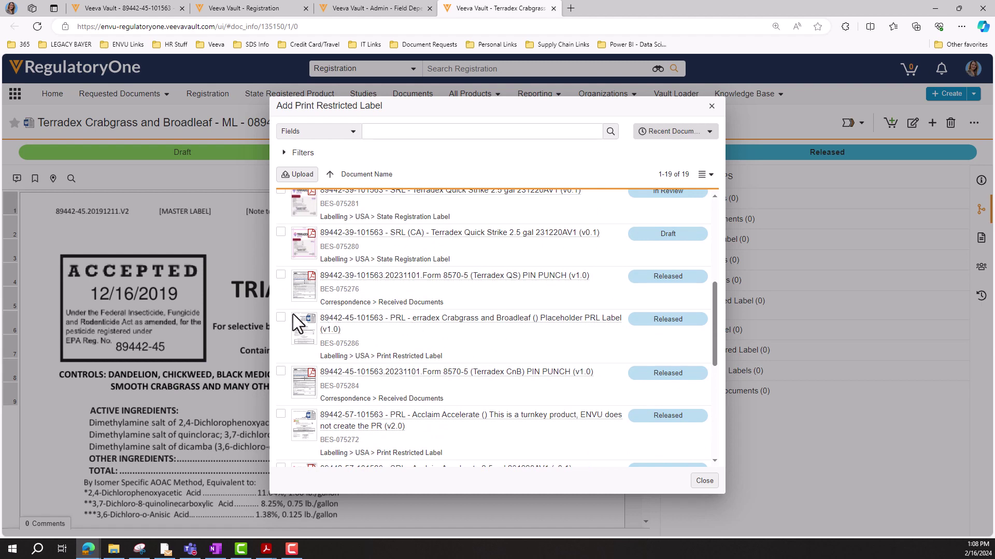
left_click(281, 318)
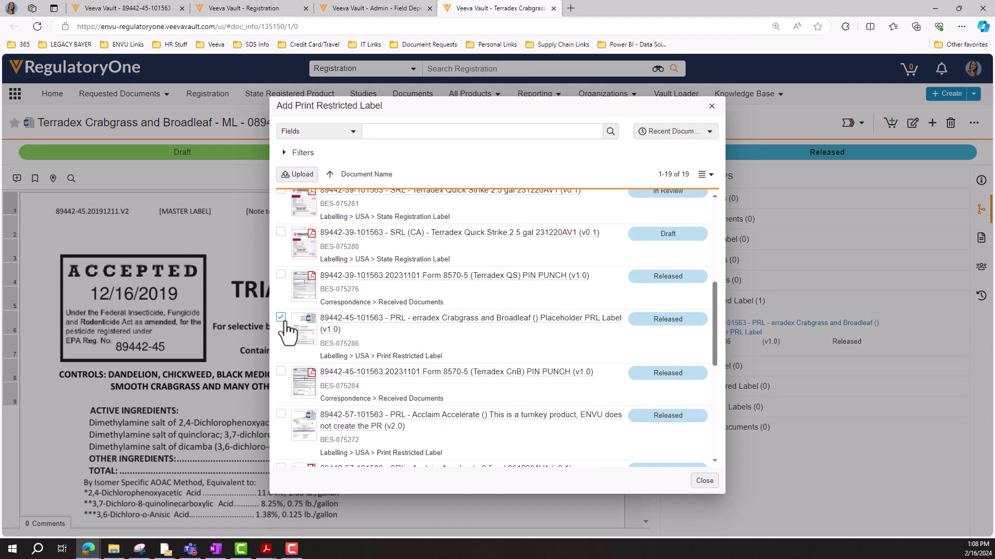
left_click(704, 482)
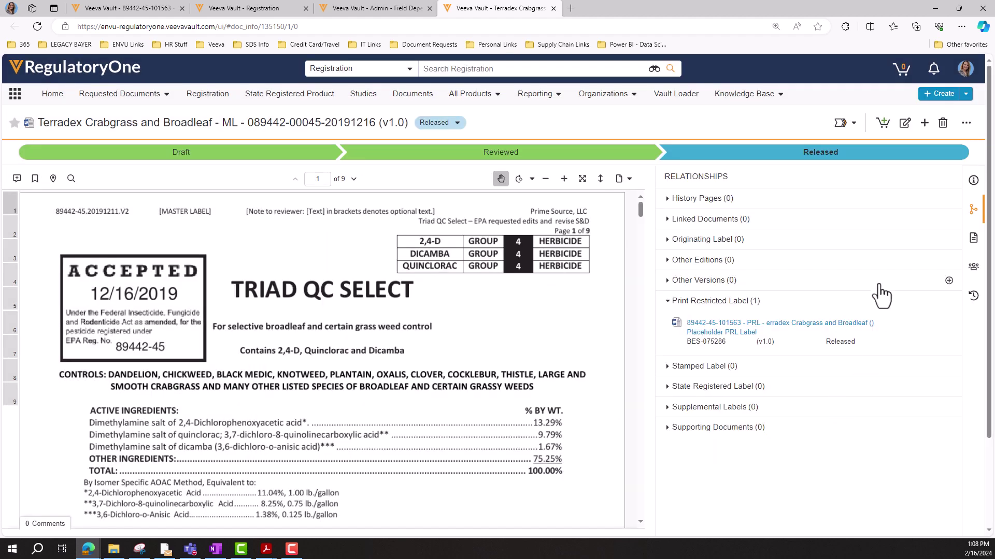